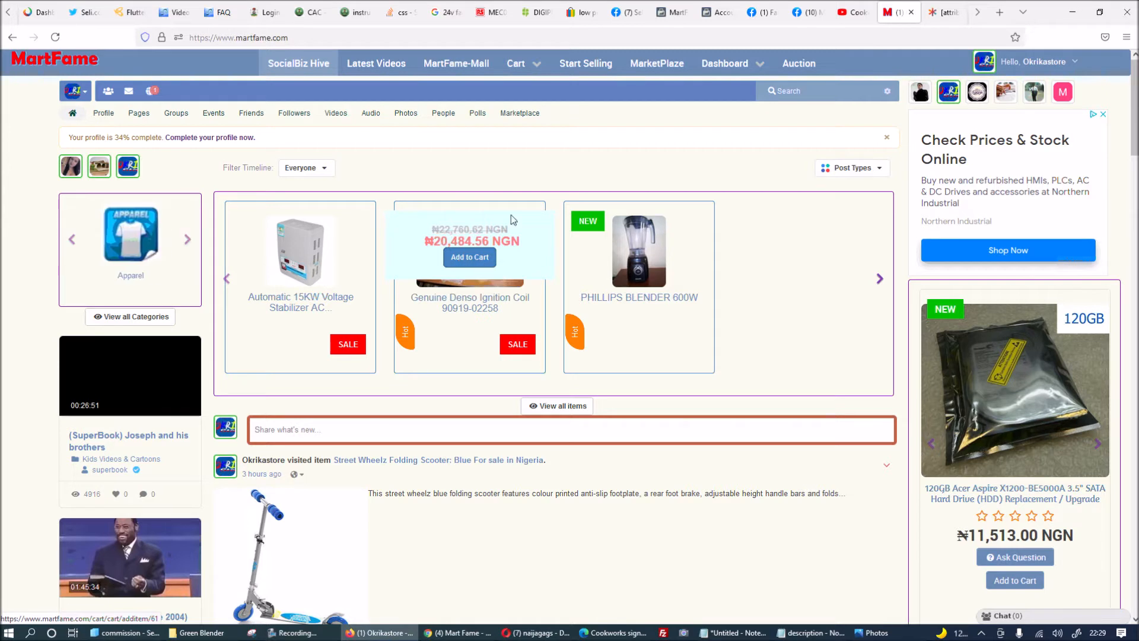
Open MartFame's vendor dashboard from the Dashboard link in the top navigation.
mouse_move(761, 68)
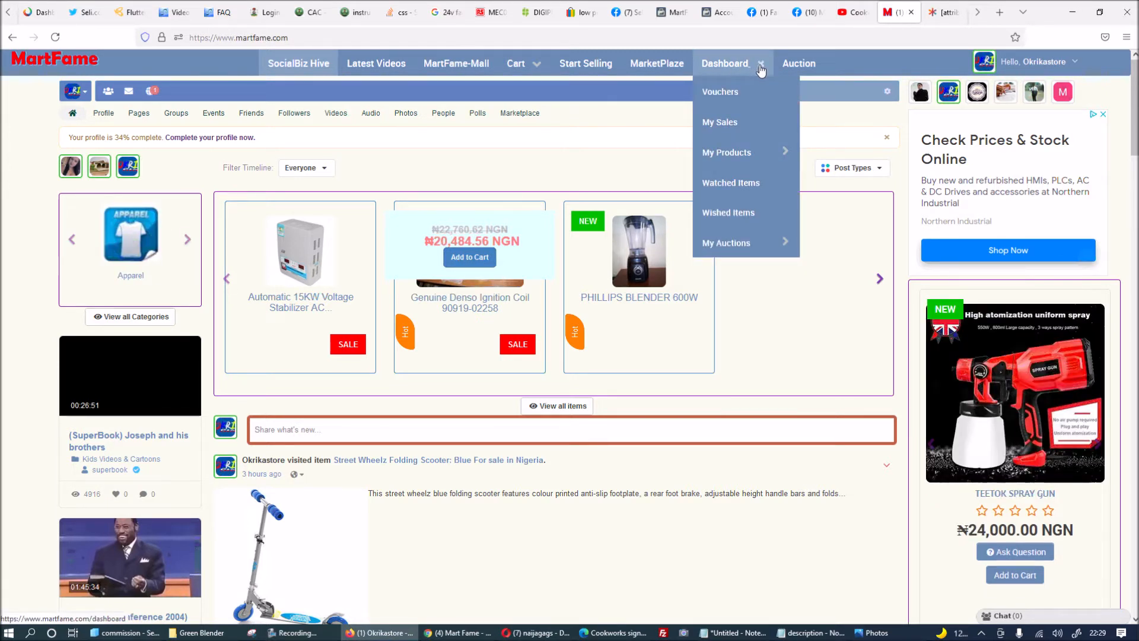
mouse_move(736, 246)
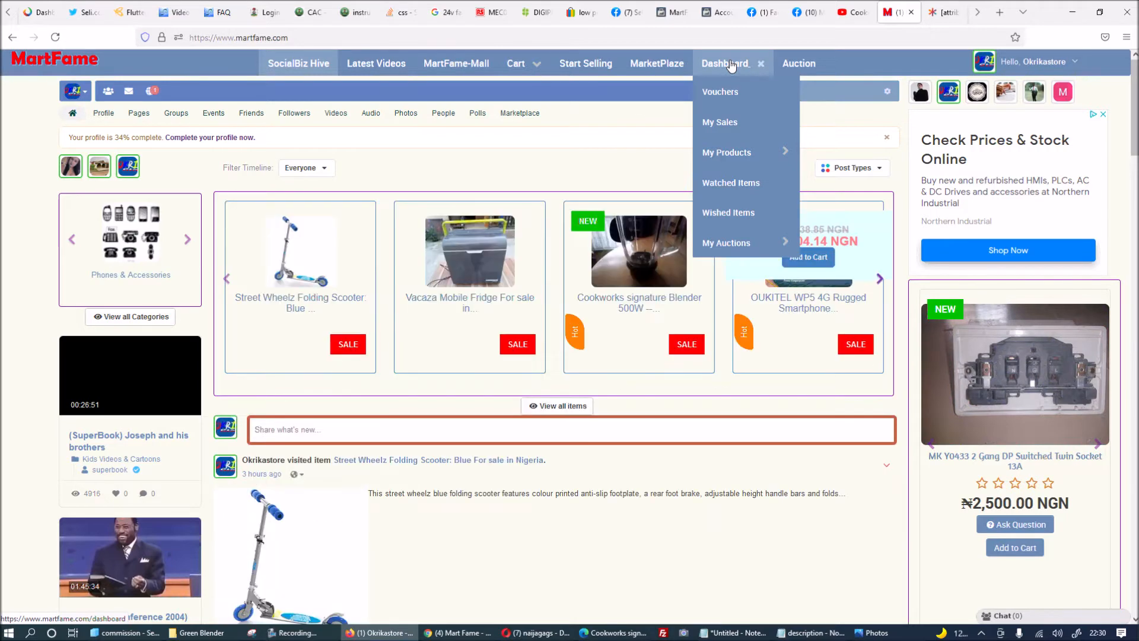
left_click(732, 65)
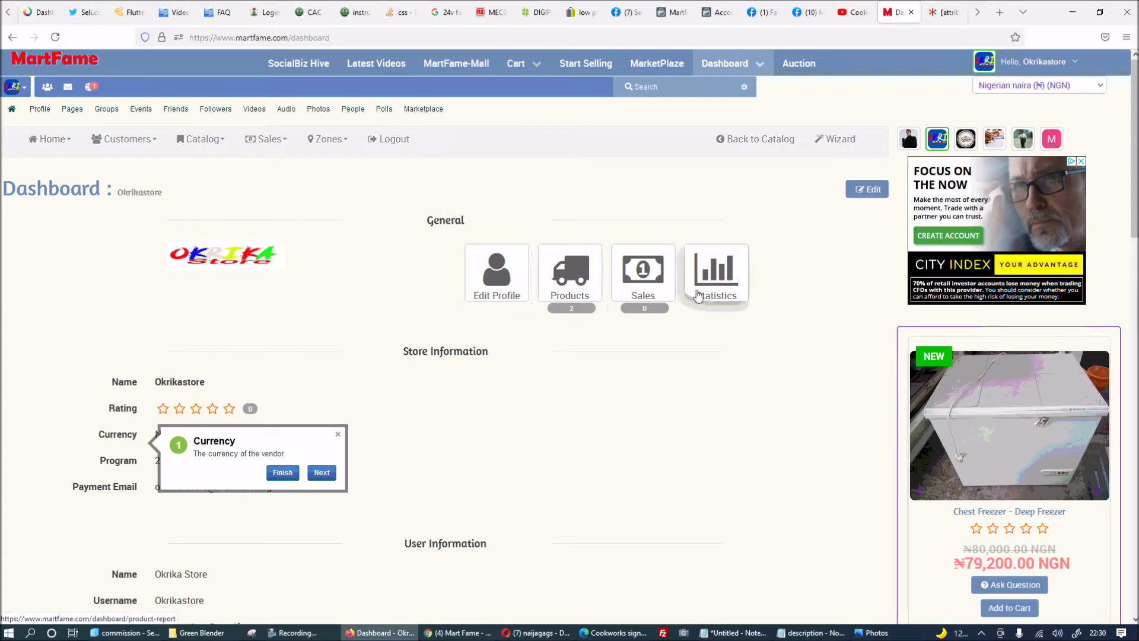
Go to Catalog > Listings > Auctions and dismiss the Tips popup to see the PHILLIPS BLENDER 600W auction.
mouse_move(126, 140)
mouse_move(192, 142)
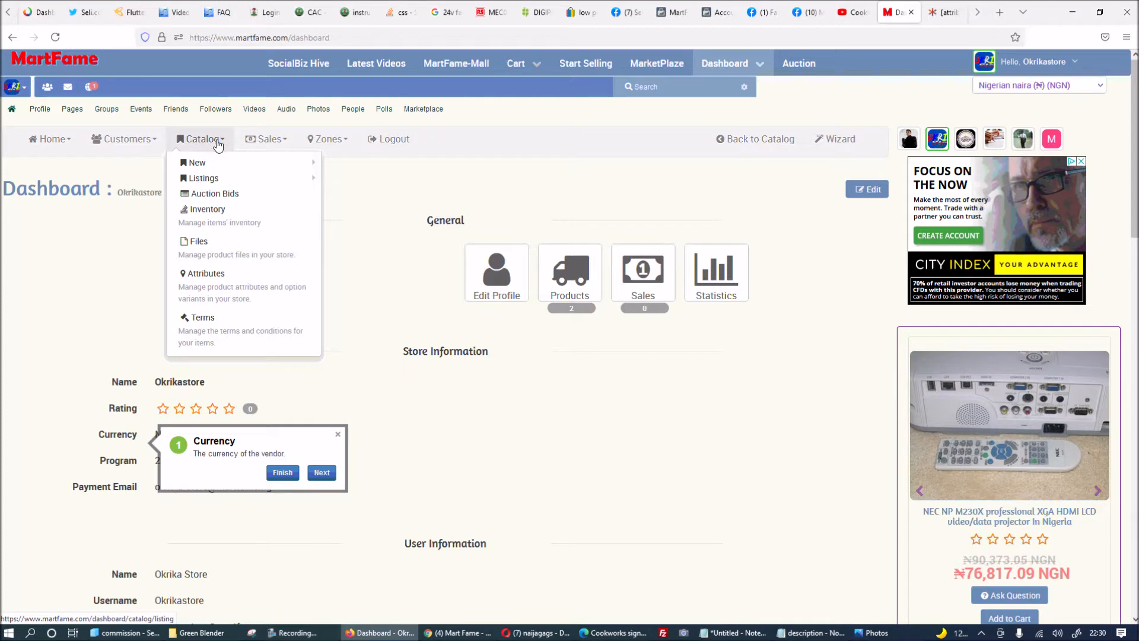
mouse_move(218, 179)
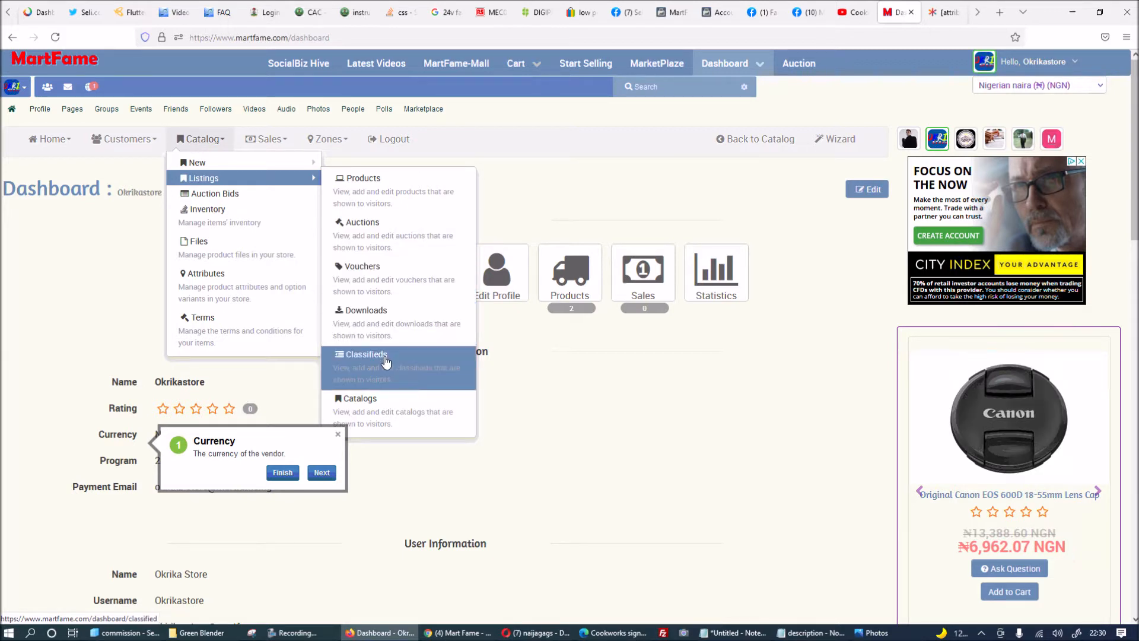
left_click(396, 238)
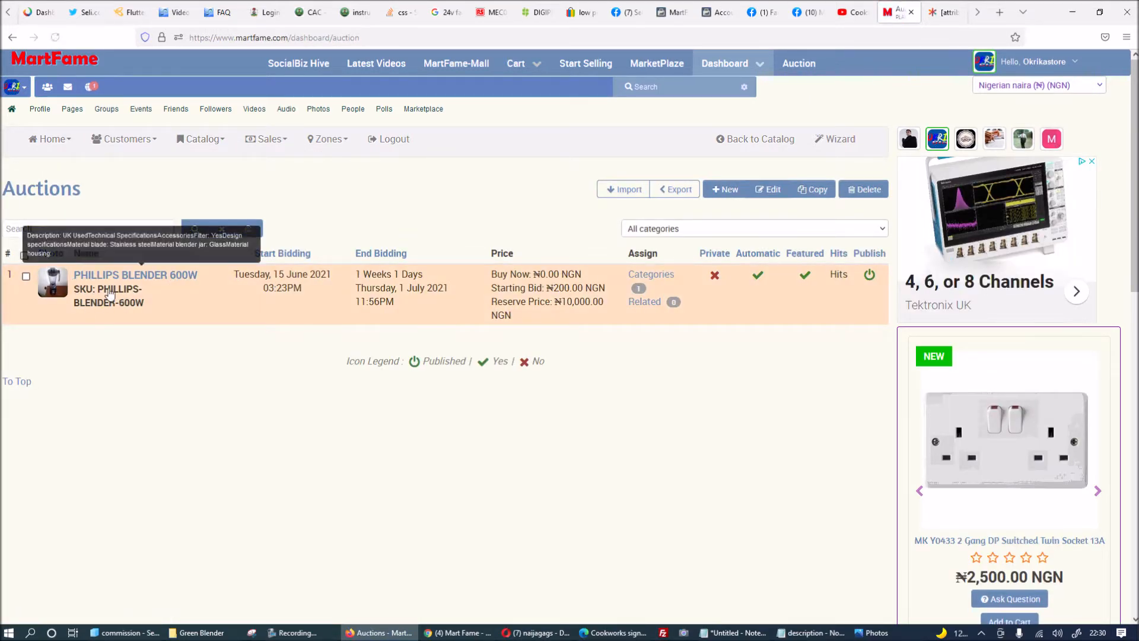
left_click(314, 243)
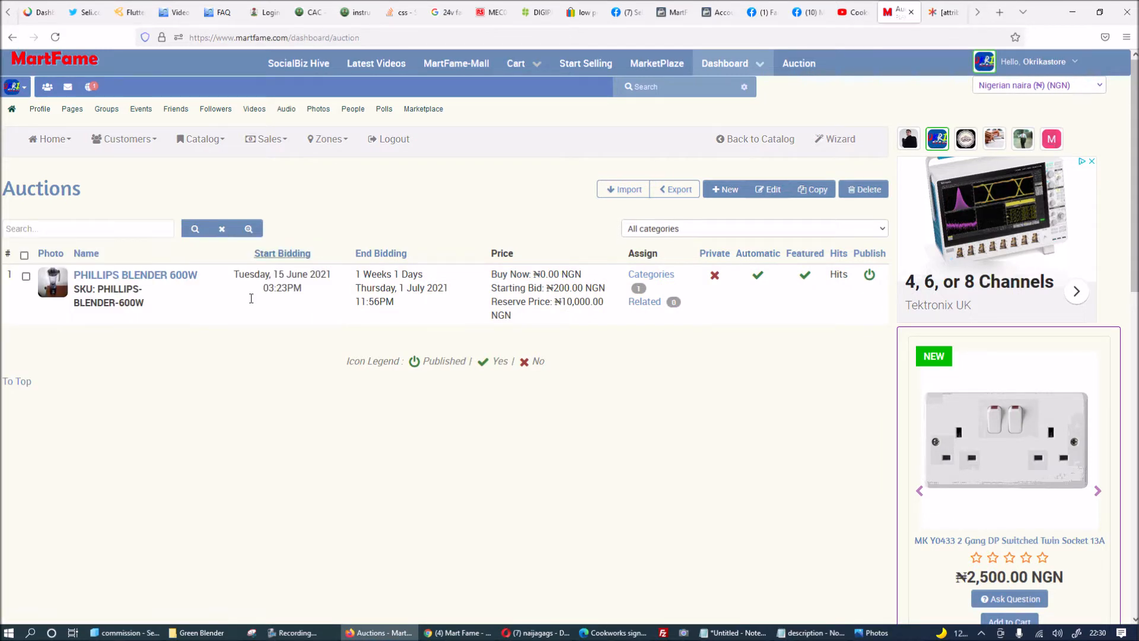
Create a new auction on its General tab and dismiss the guided-tour popup.
left_click(726, 193)
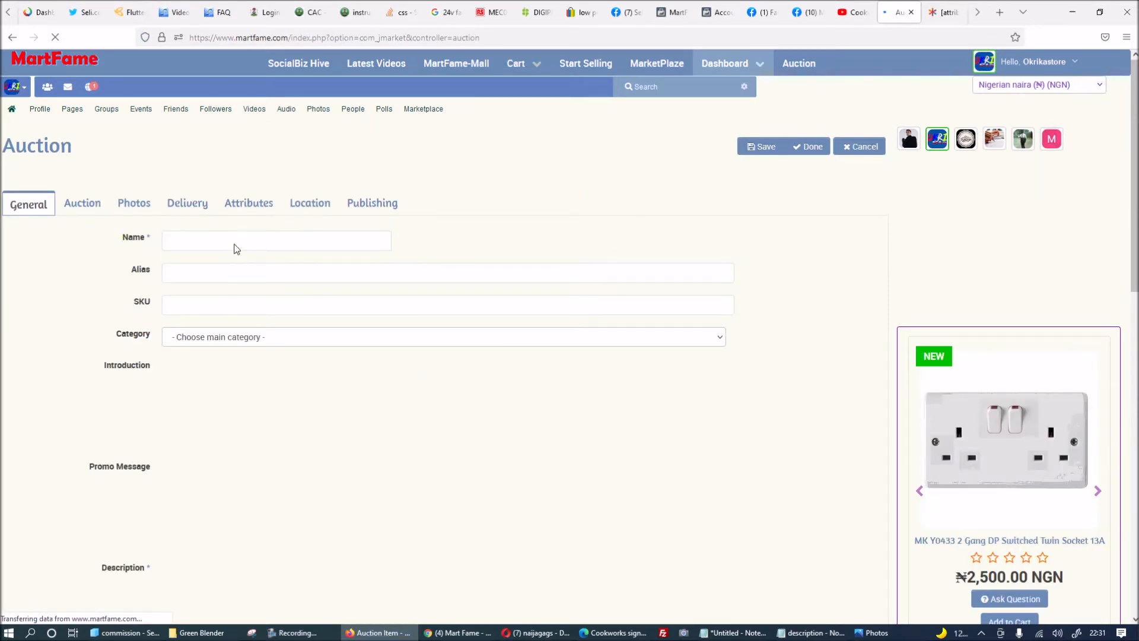
left_click(36, 208)
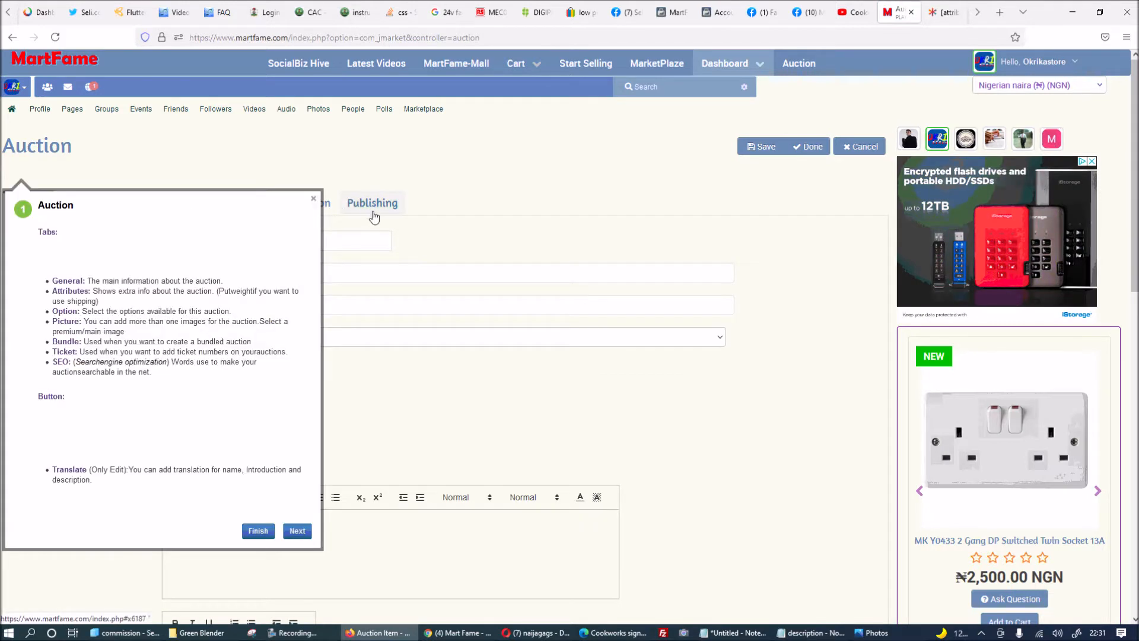
left_click(311, 201)
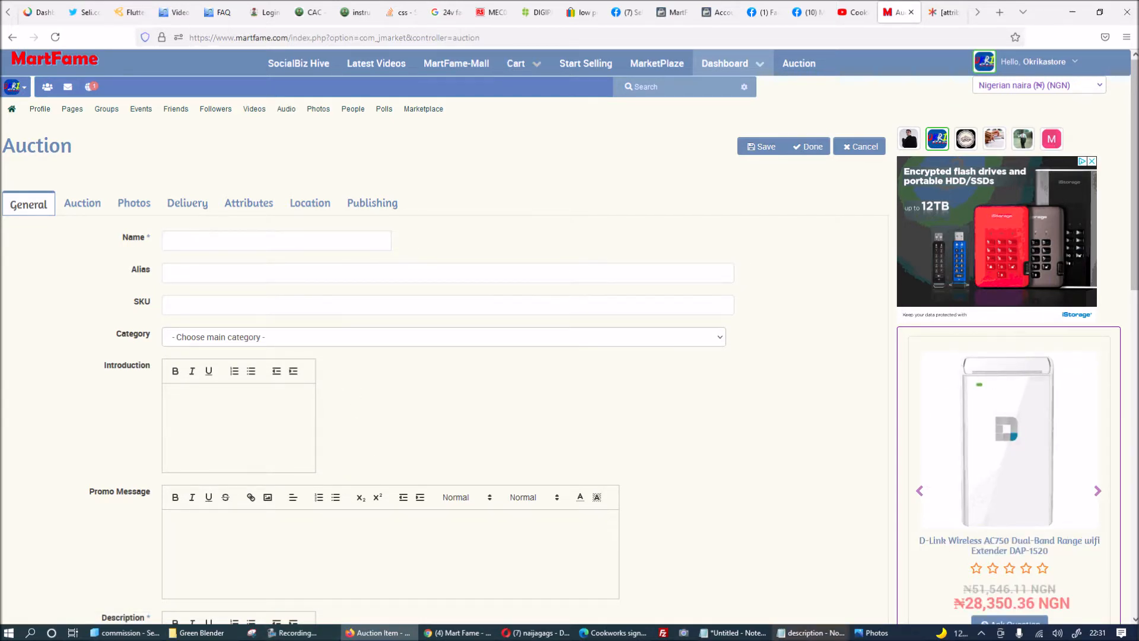
left_click(808, 636)
Copy 'Dunelm Blender 550W' from the notes and paste it into Name, Alias and SKU.
right_click(304, 172)
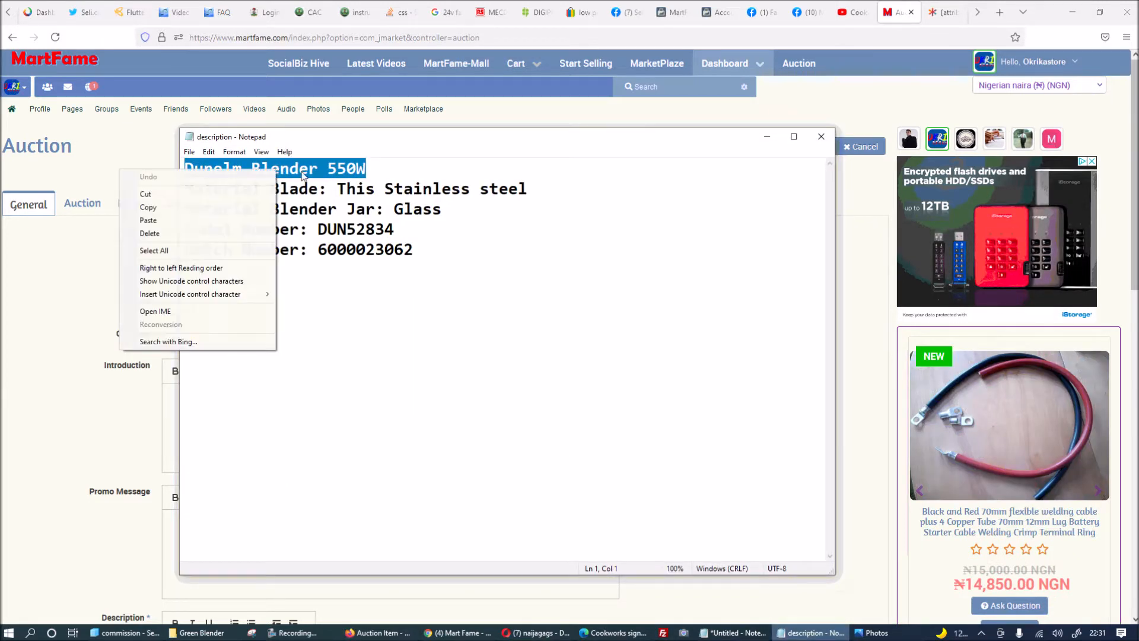
left_click(148, 207)
left_click(60, 307)
left_click(233, 243)
key("ctrl+v")
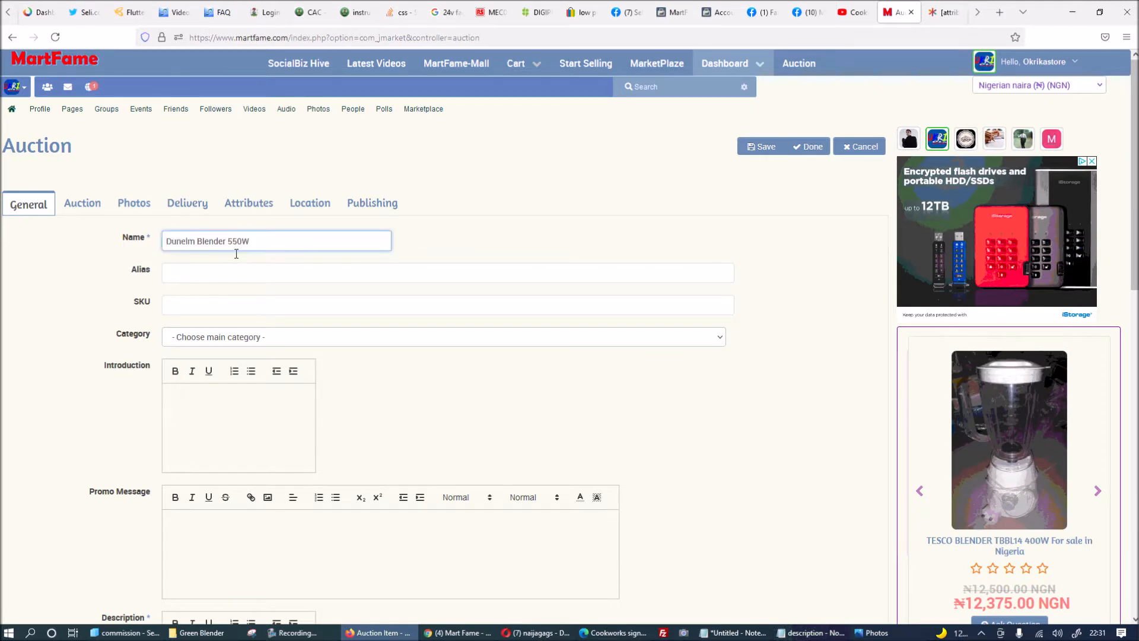
left_click(211, 273)
key("ctrl+v")
left_click(193, 306)
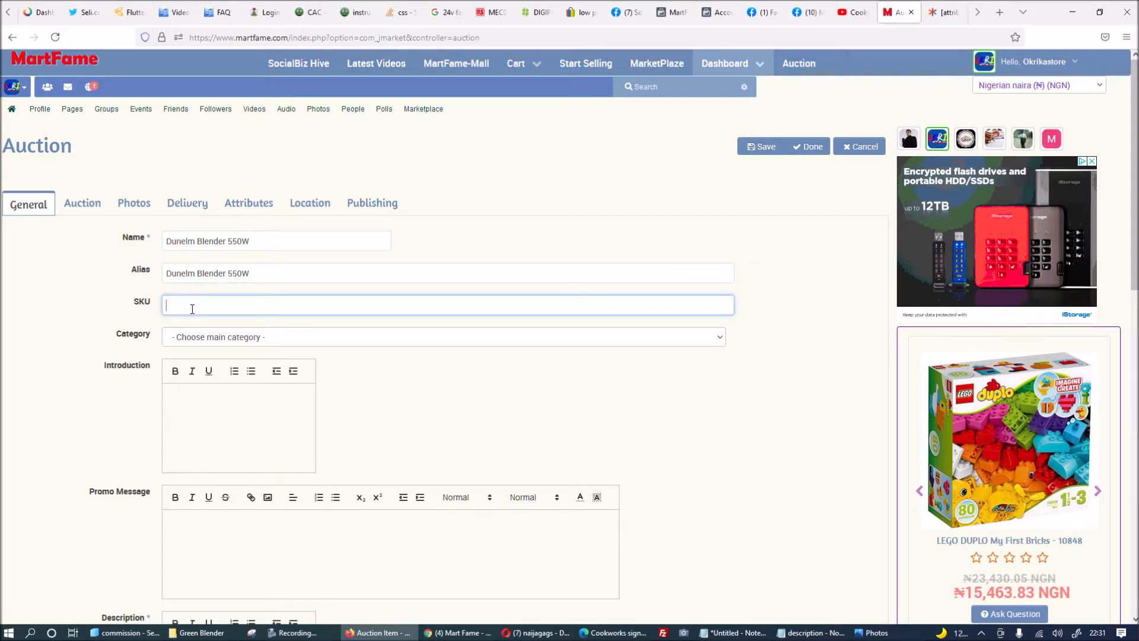
mouse_move(137, 244)
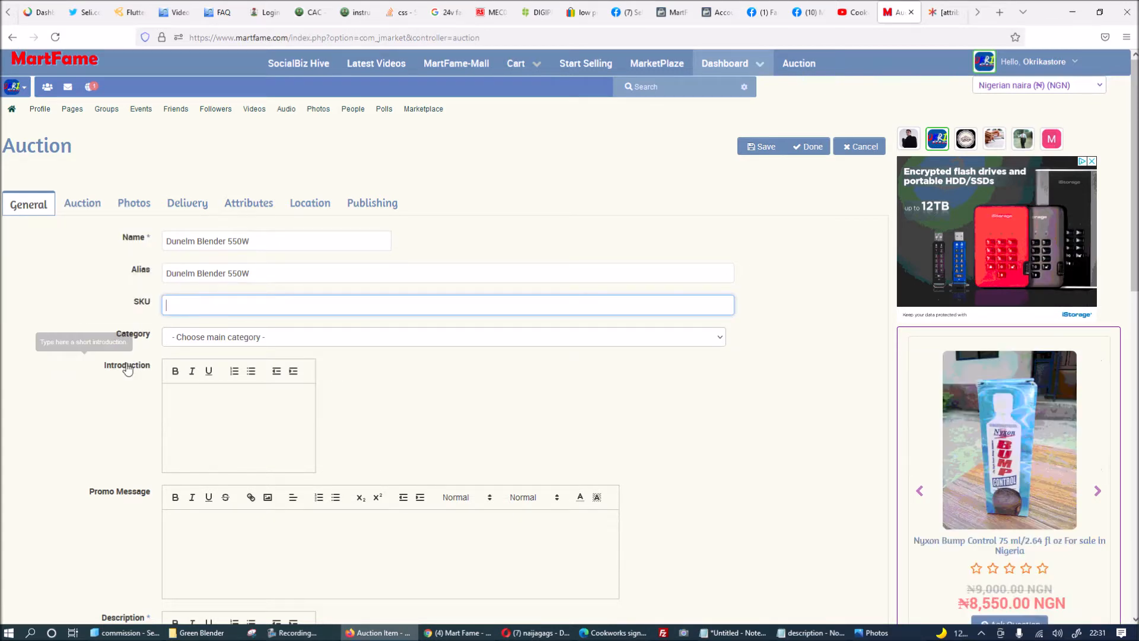
key("ctrl+v")
Set the auction's category to Home, Office Furniture & DIY.
left_click(268, 336)
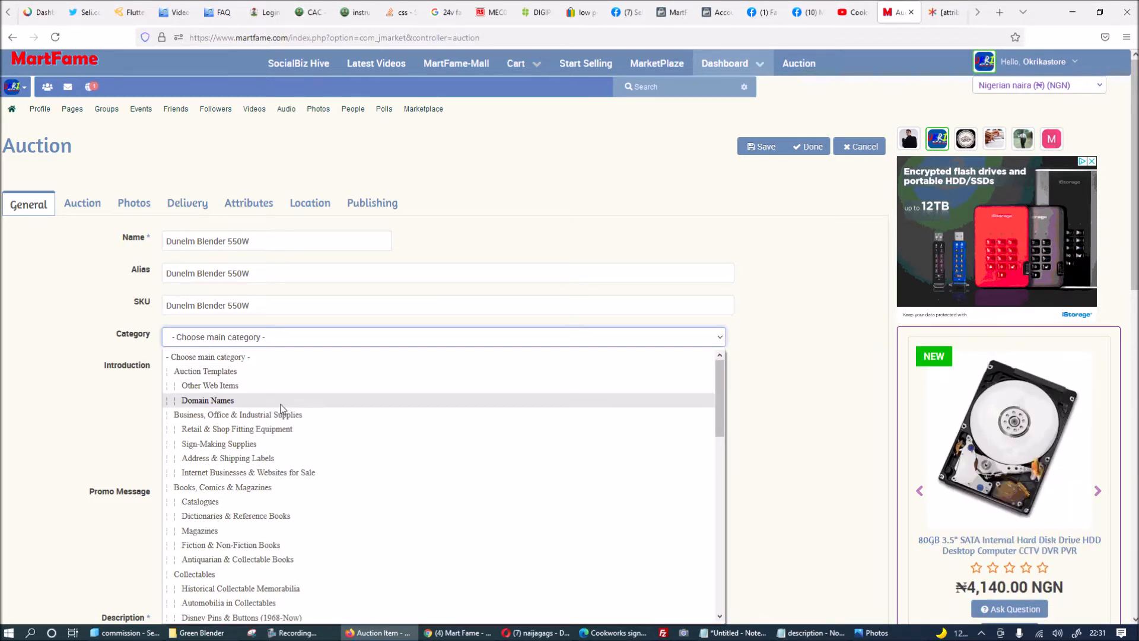
scroll(281, 409, "down", 10)
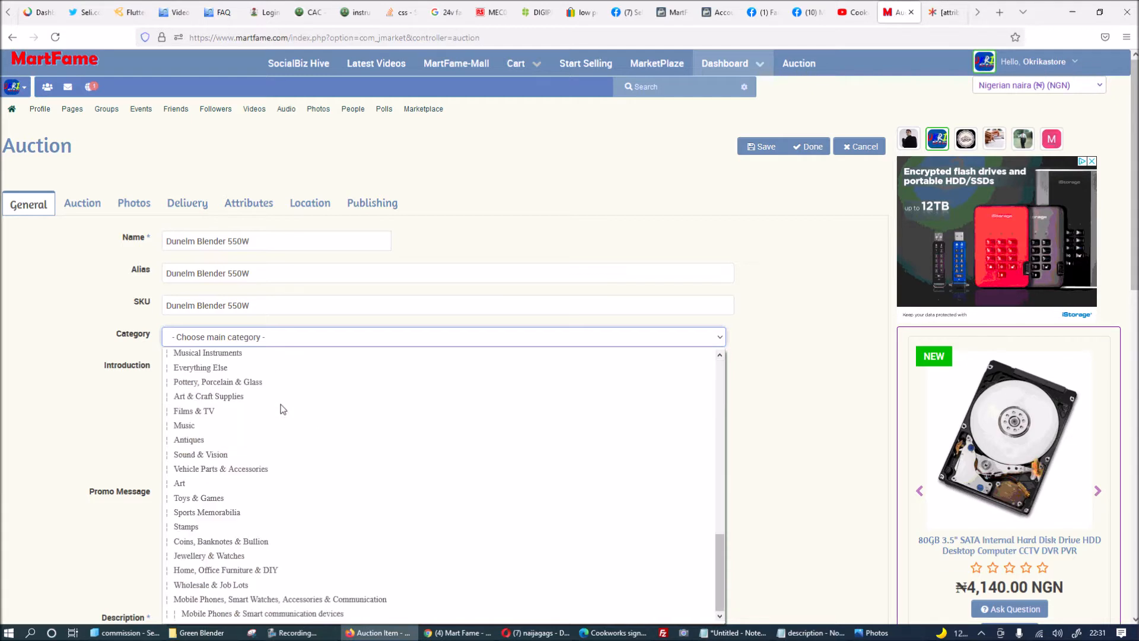
left_click(264, 570)
left_click(236, 413)
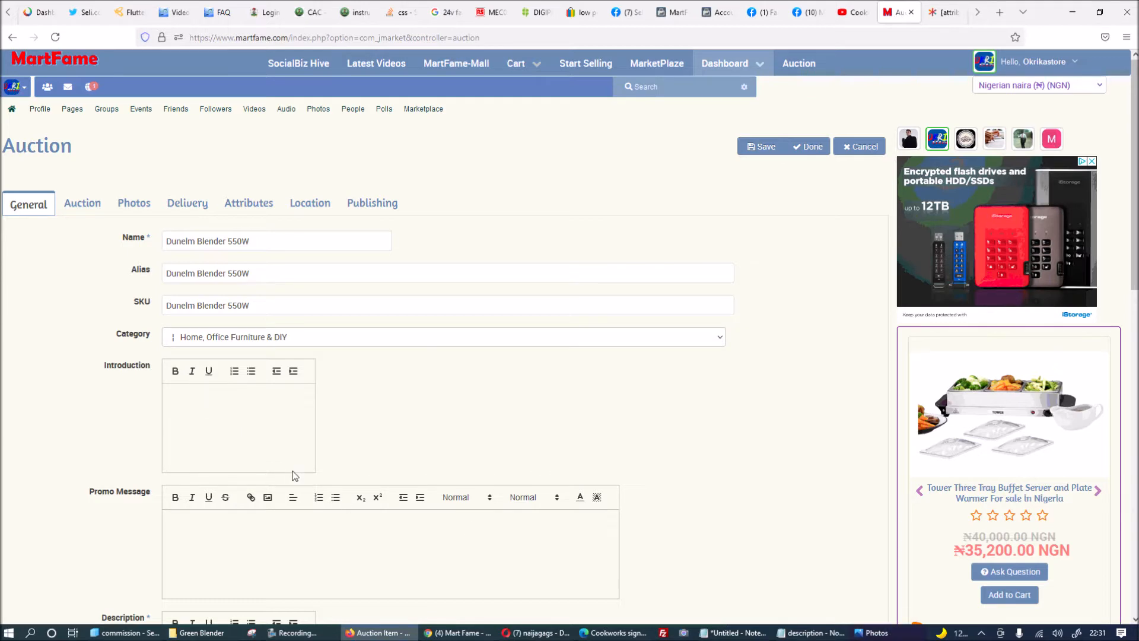
Paste the blender's specification notes into both the Introduction and Description boxes.
left_click(881, 637)
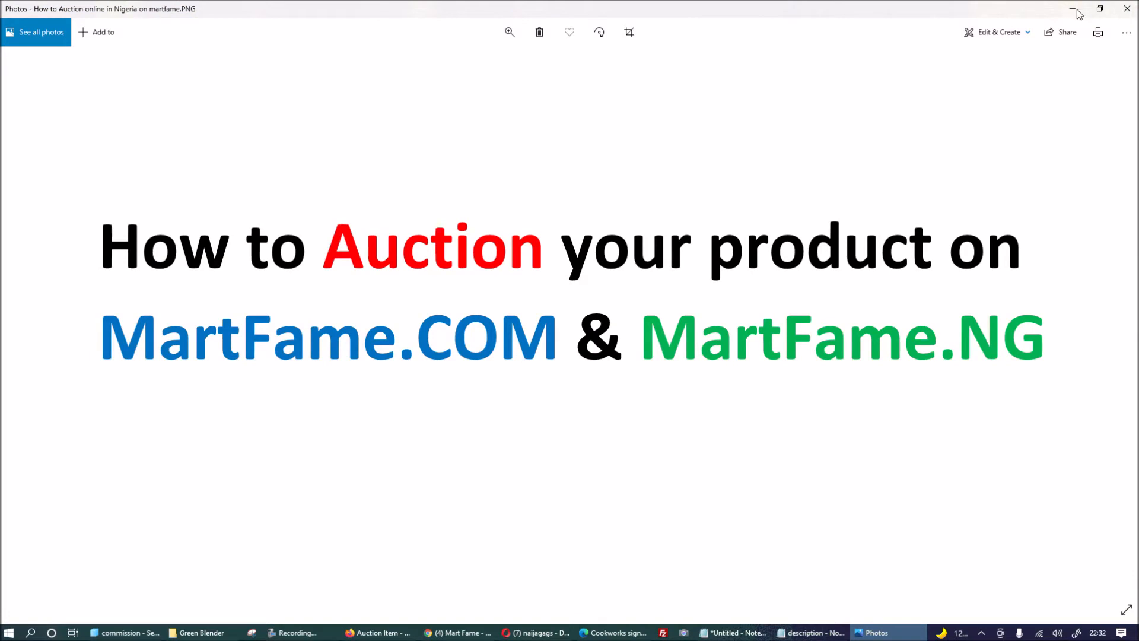
left_click(1079, 11)
left_click(809, 633)
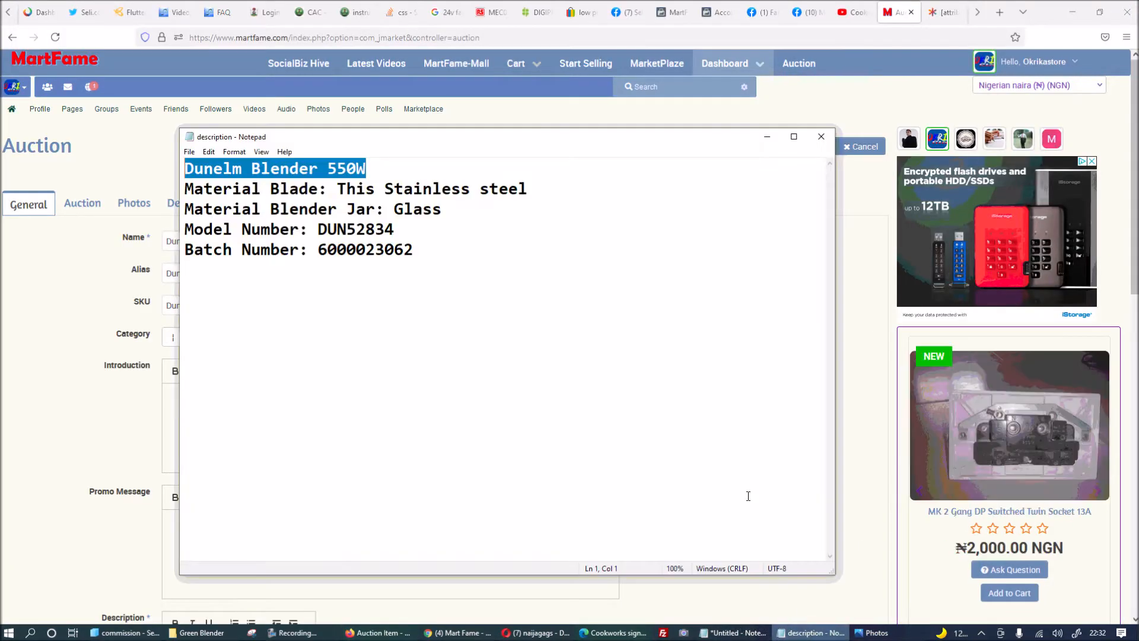
key("ctrl+a")
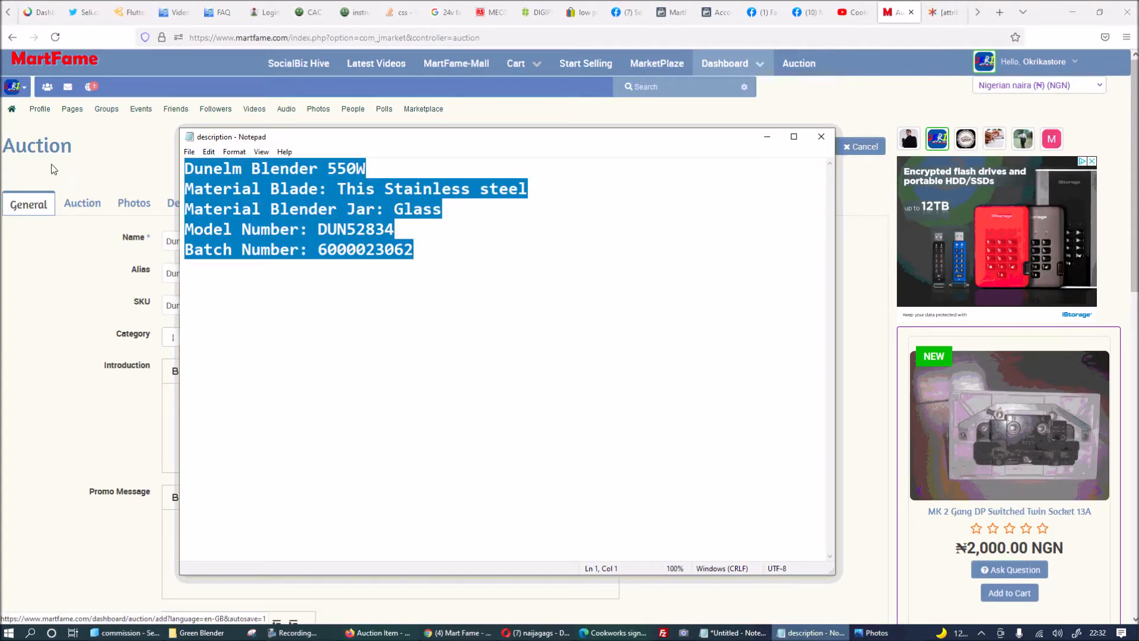
left_click(175, 437)
key("ctrl+v")
scroll(259, 338, "down", 4)
left_click(219, 414)
key("ctrl+v")
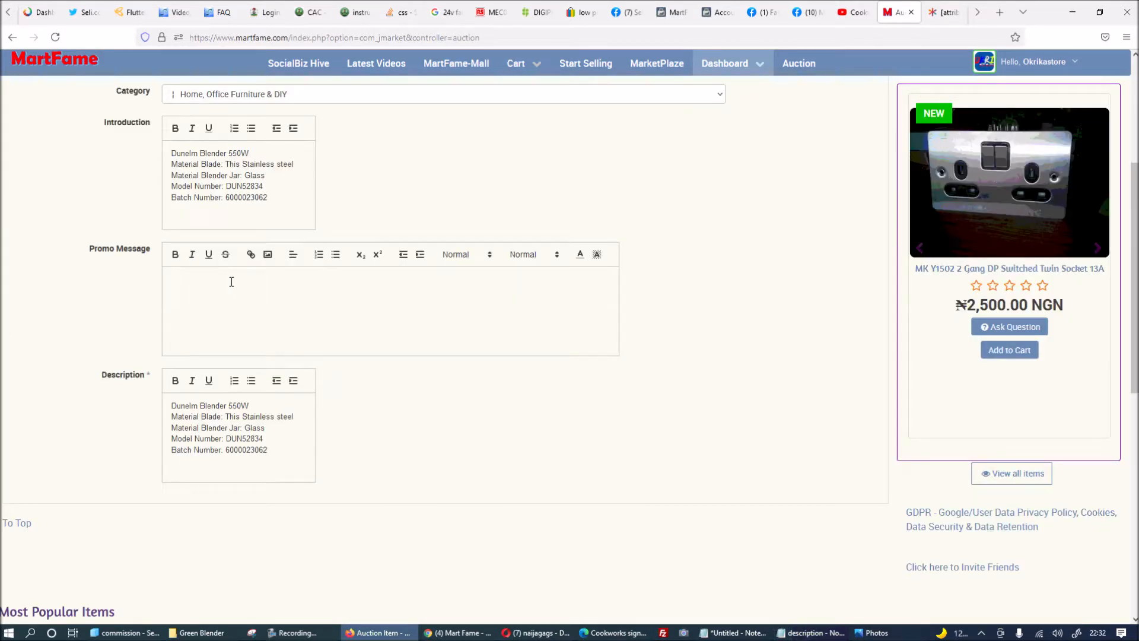
Make the 'Dunelm Blender 550W' heading bold in Introduction and Description.
left_click_drag(263, 157, 54, 152)
left_click(237, 158)
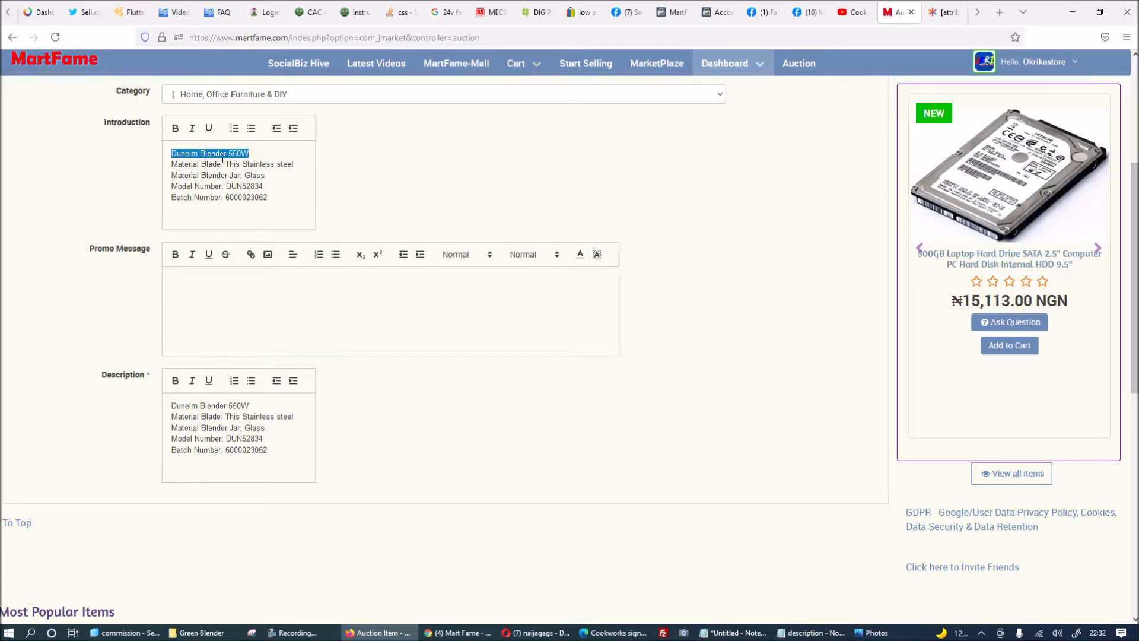
left_click_drag(246, 156, 51, 145)
key("ctrl+b")
left_click_drag(261, 405, 18, 375)
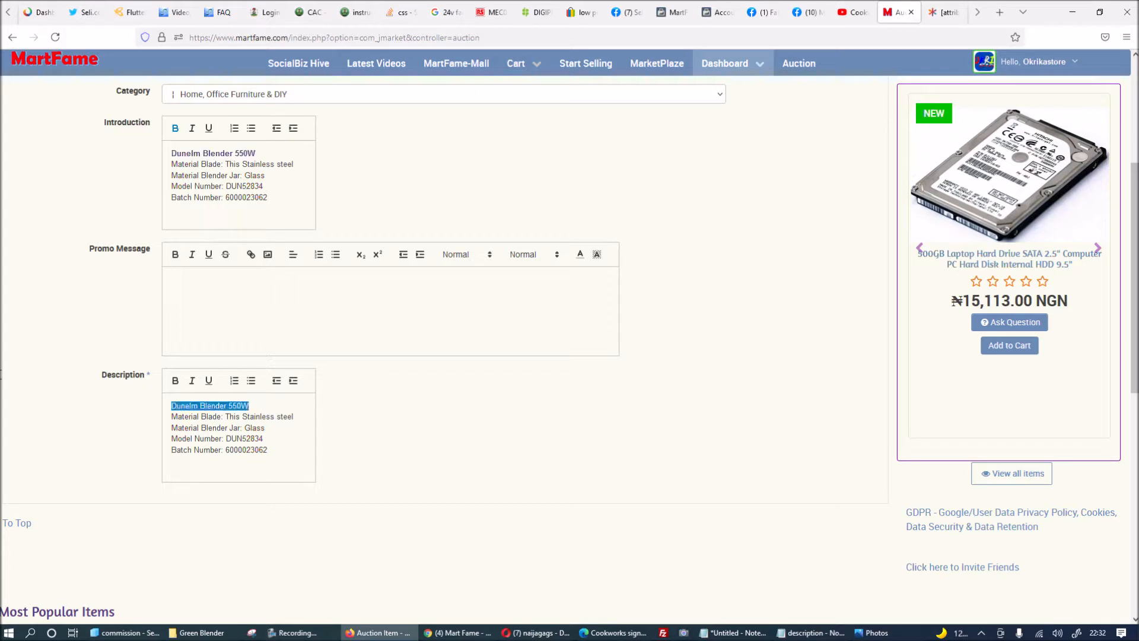
key("ctrl+b")
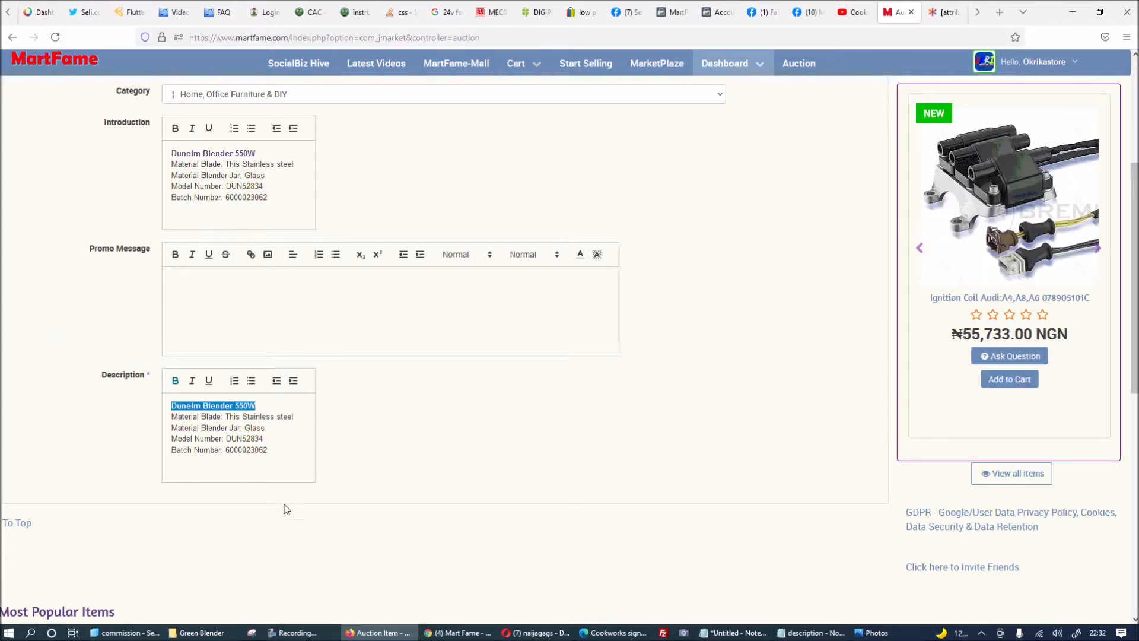
left_click(285, 451)
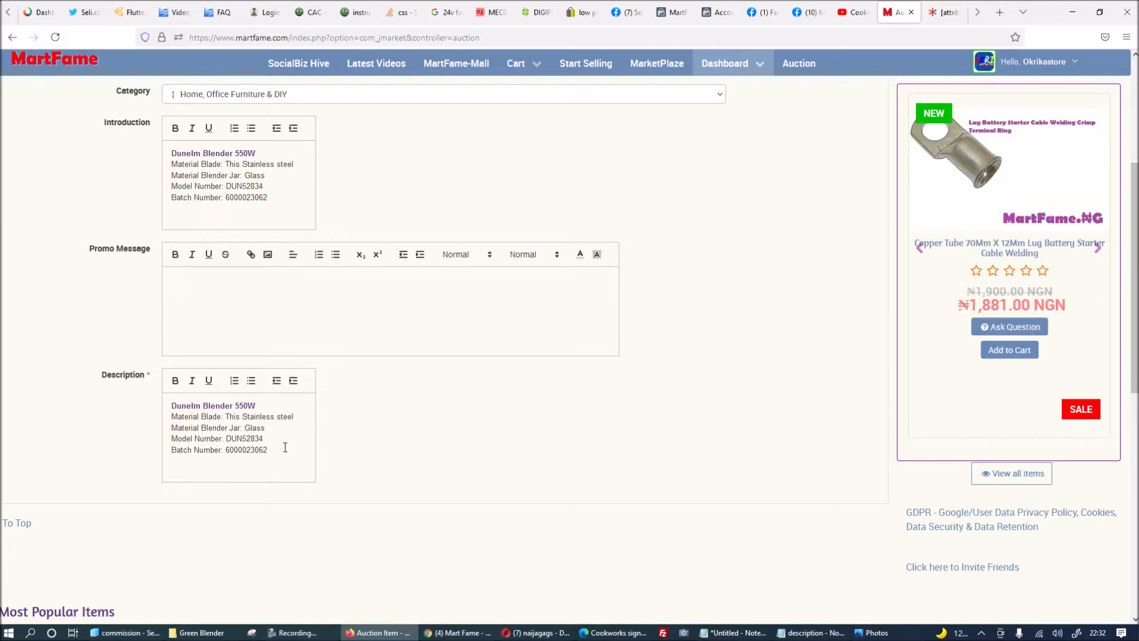
scroll(371, 397, "up", 3)
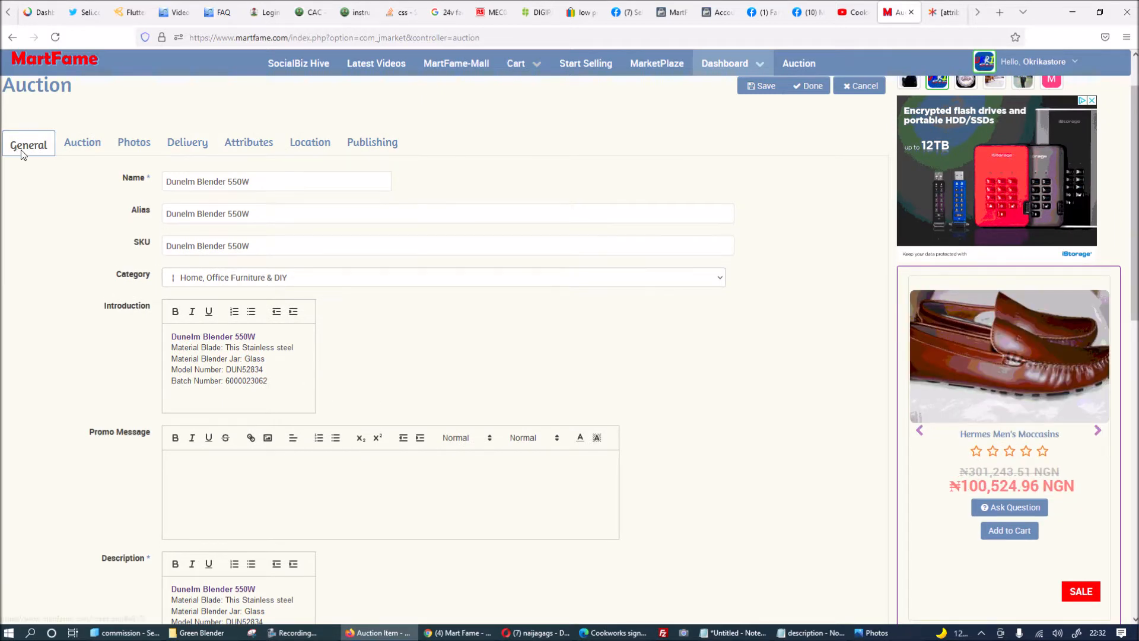
On the Auction tab, set Automatic and Private bidding both to No.
left_click(89, 145)
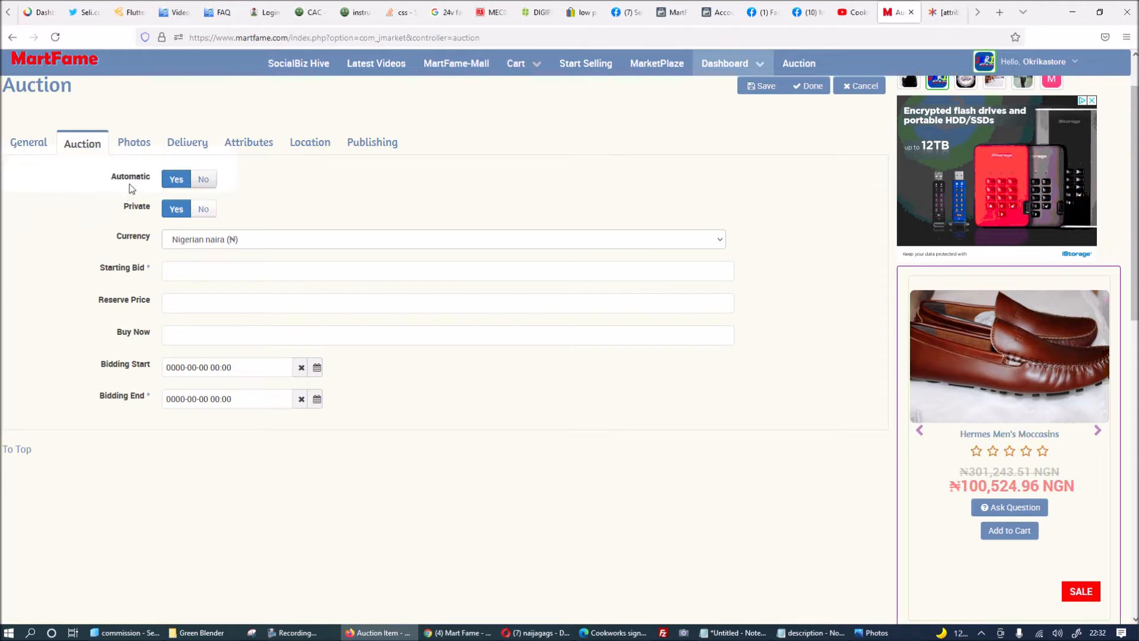
mouse_move(138, 185)
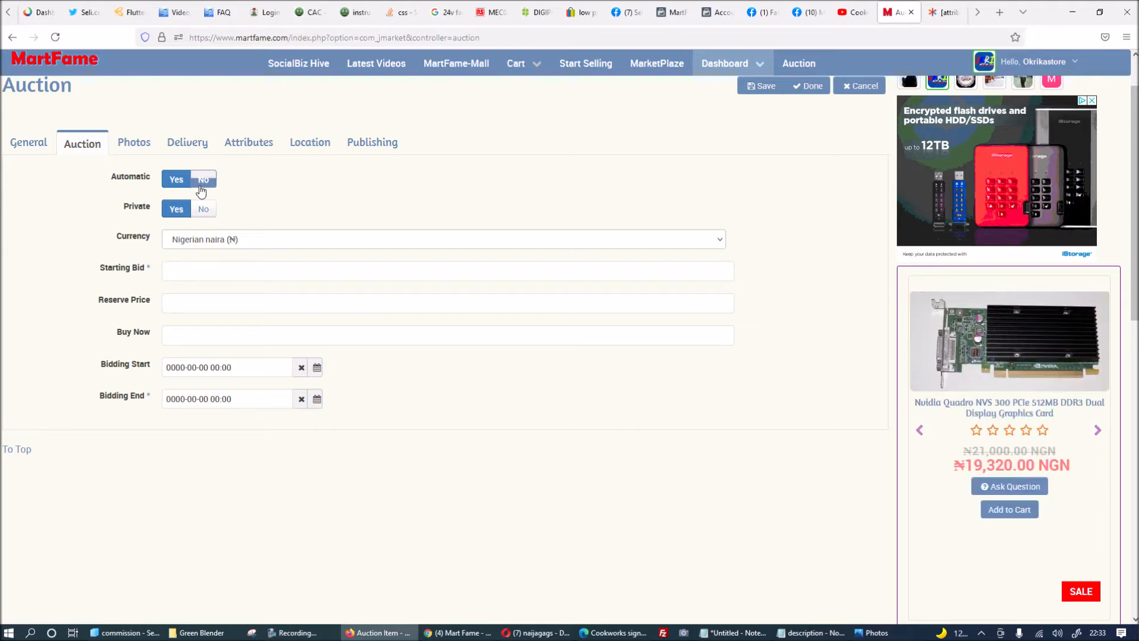
mouse_move(156, 191)
mouse_move(129, 212)
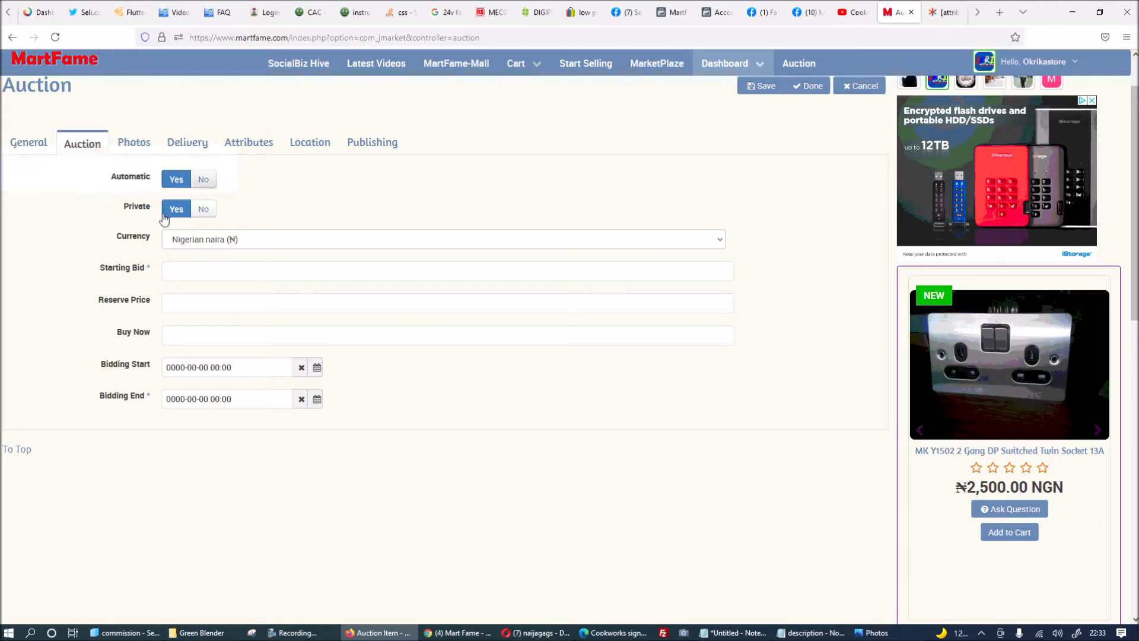
left_click(203, 180)
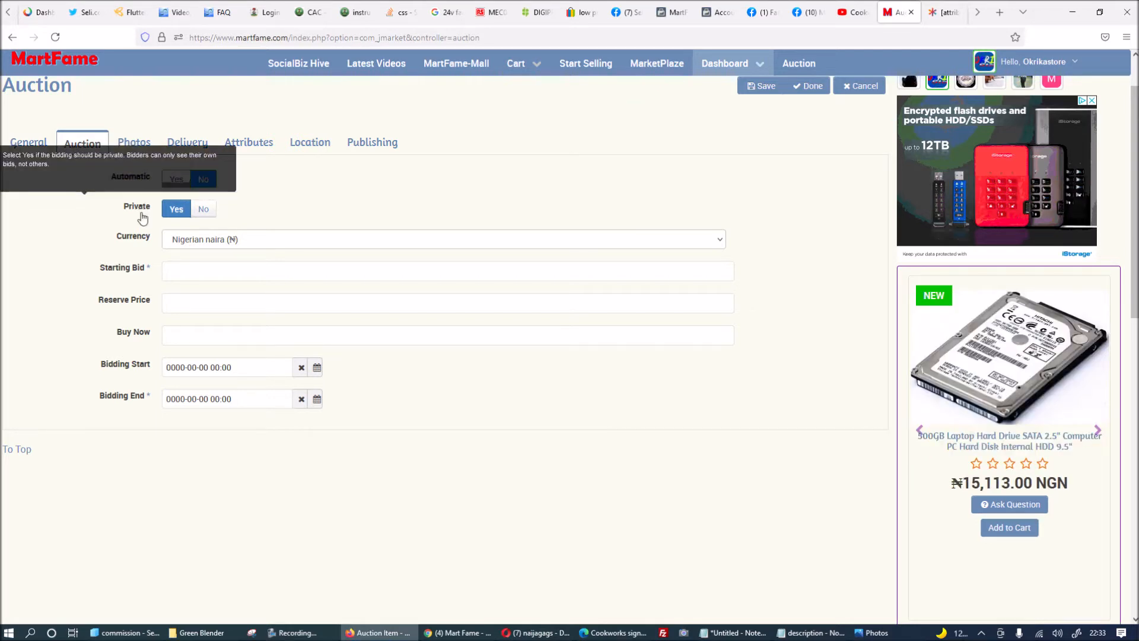
left_click(208, 212)
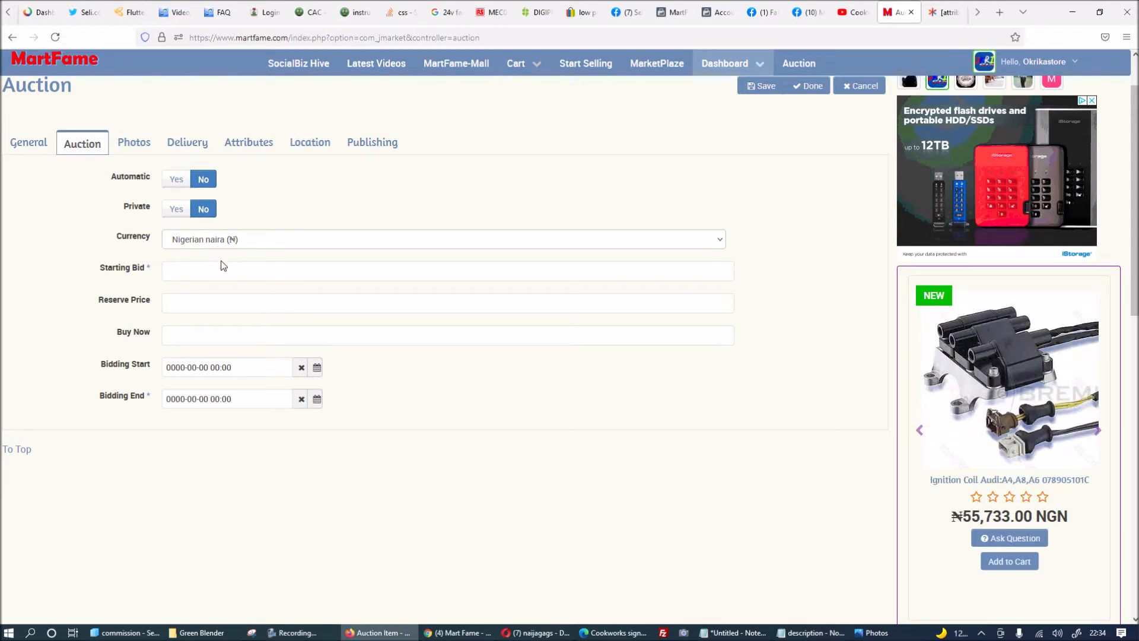
Keep Nigerian naira; enter starting bid 10, reserve price 10000 and buy-now price 15000.
left_click(243, 243)
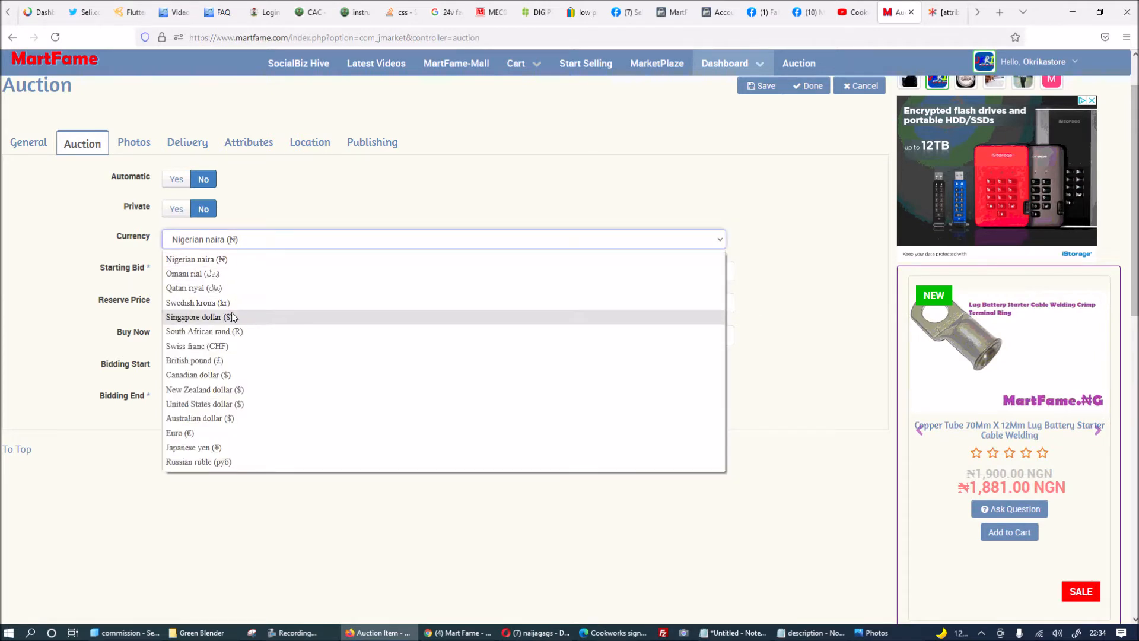
left_click(89, 247)
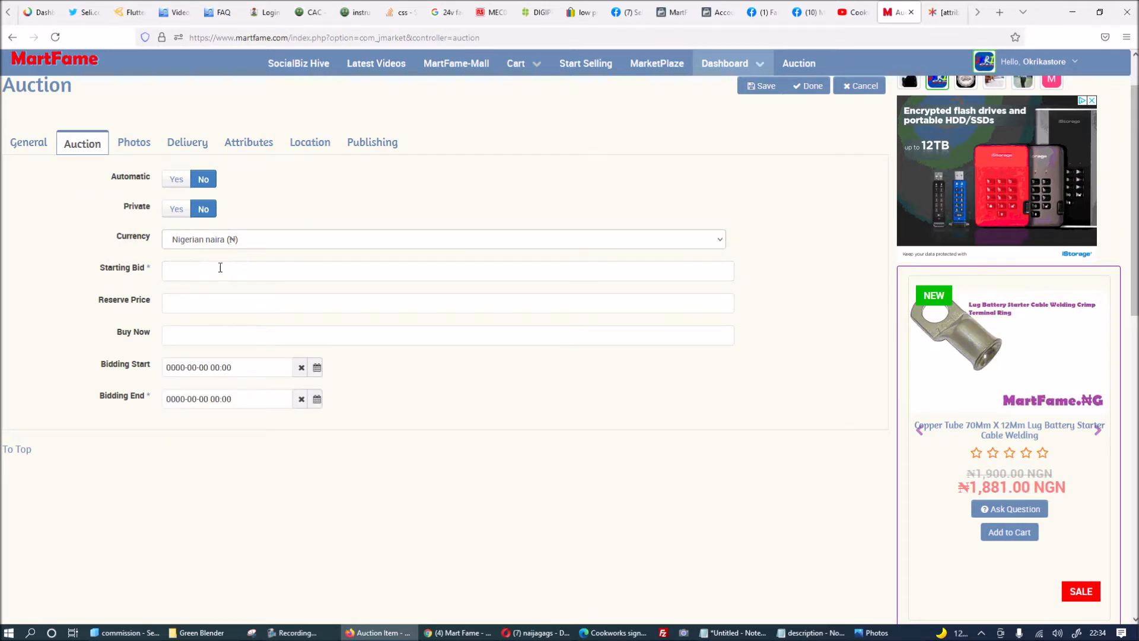
left_click(203, 267)
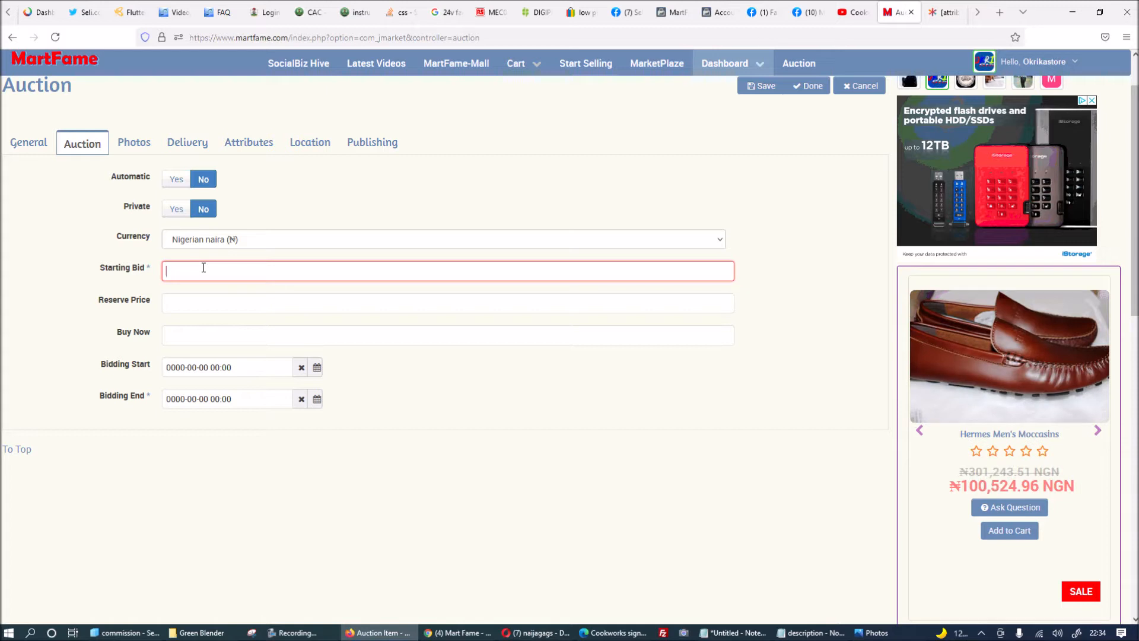
type("10")
left_click(120, 335)
mouse_move(138, 301)
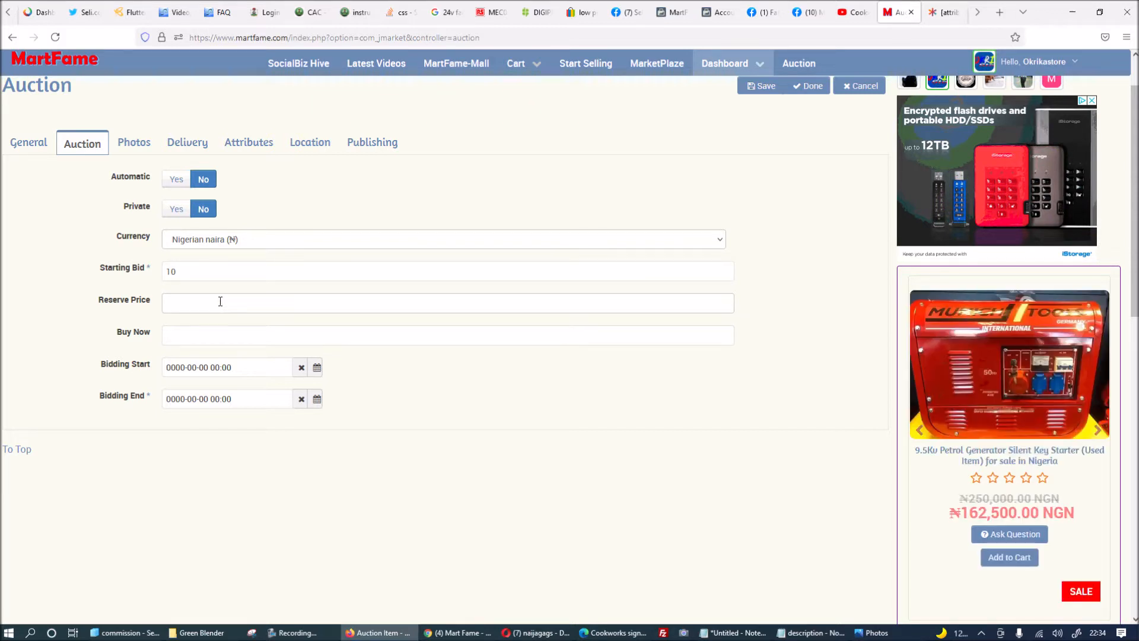
type("100")
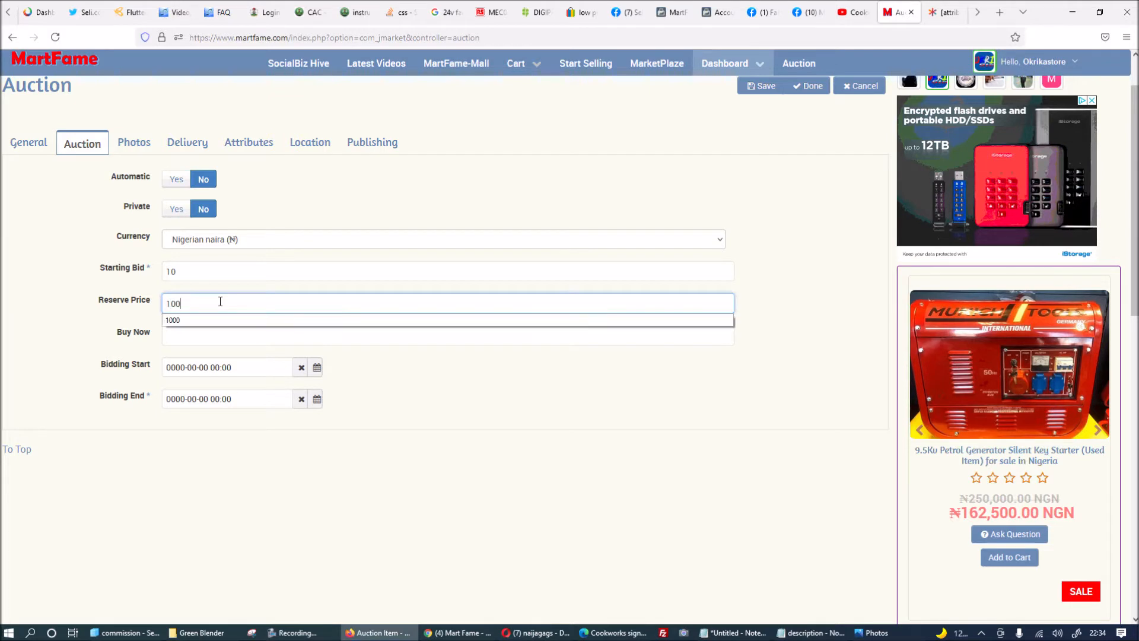
type("00")
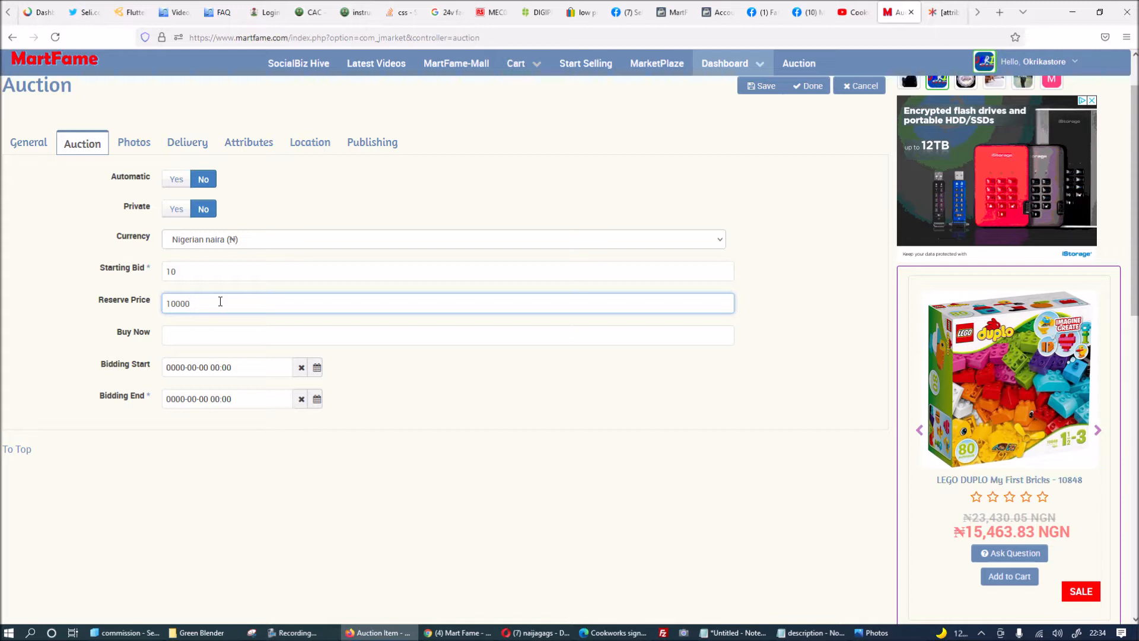
mouse_move(143, 335)
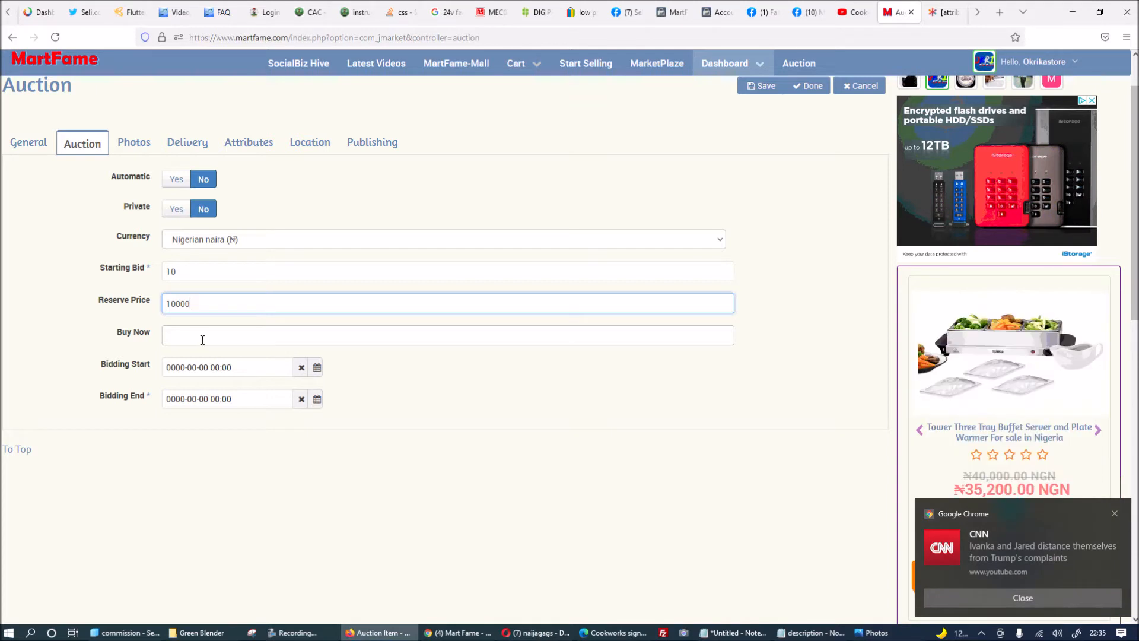
left_click(211, 339)
type("1")
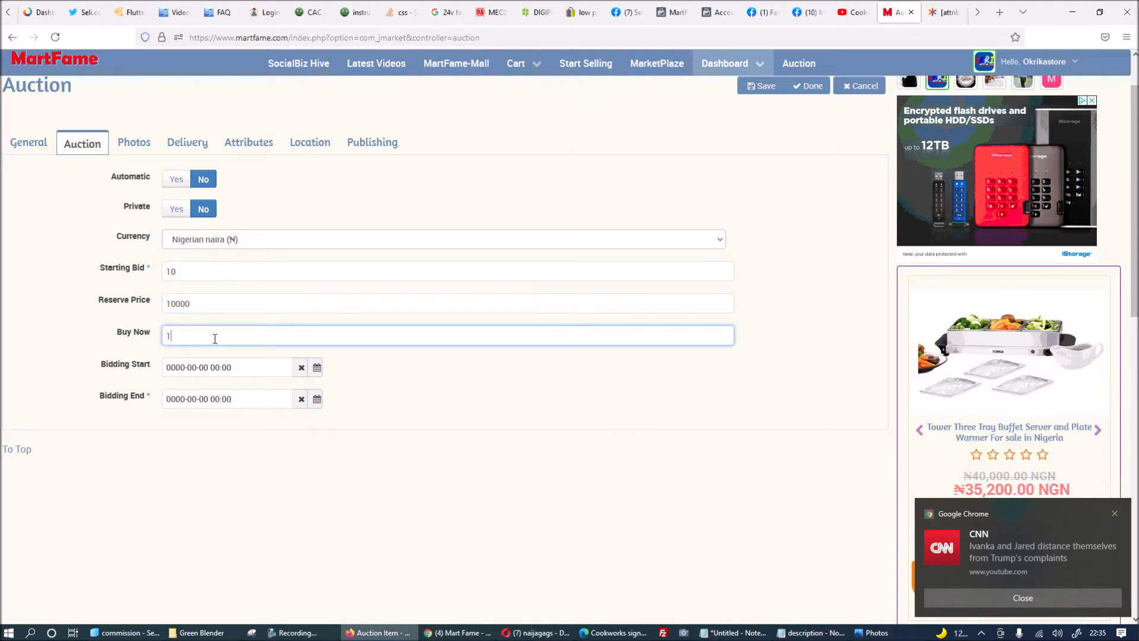
type("5000")
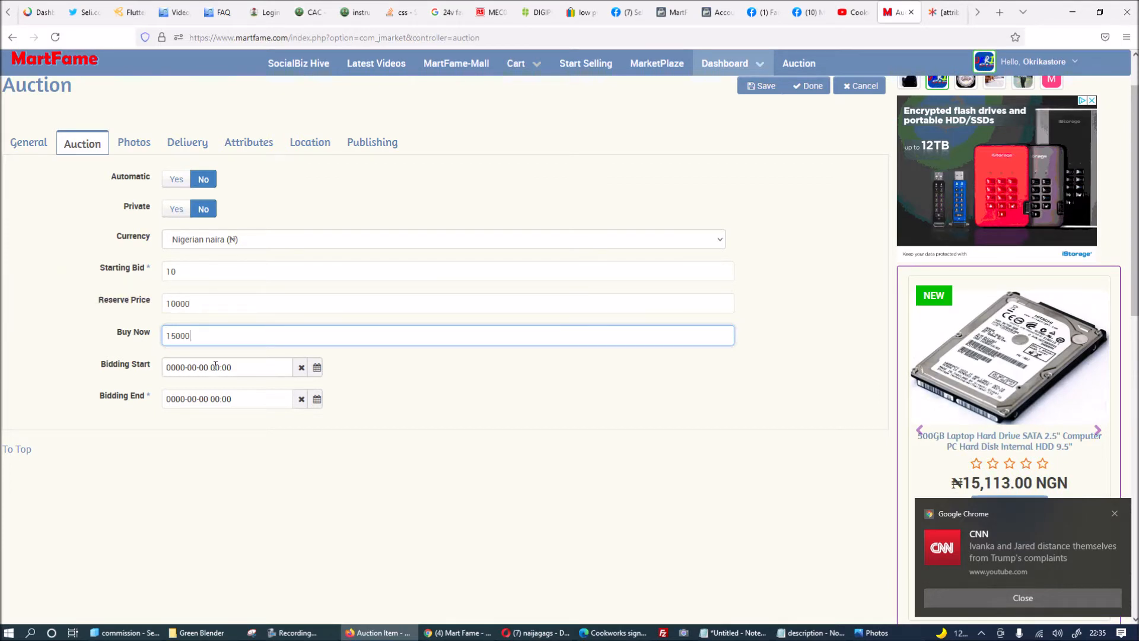
Set bidding to start 23 June 2021 8:30 PM and end 30 June 2021 11:55 PM.
left_click(317, 368)
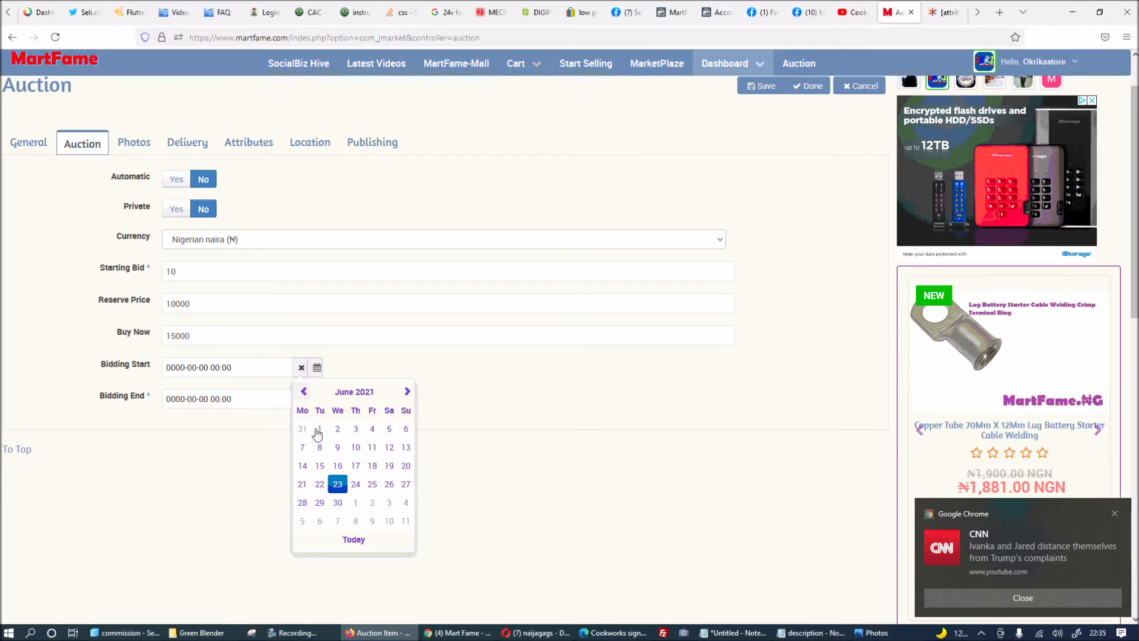
left_click(337, 486)
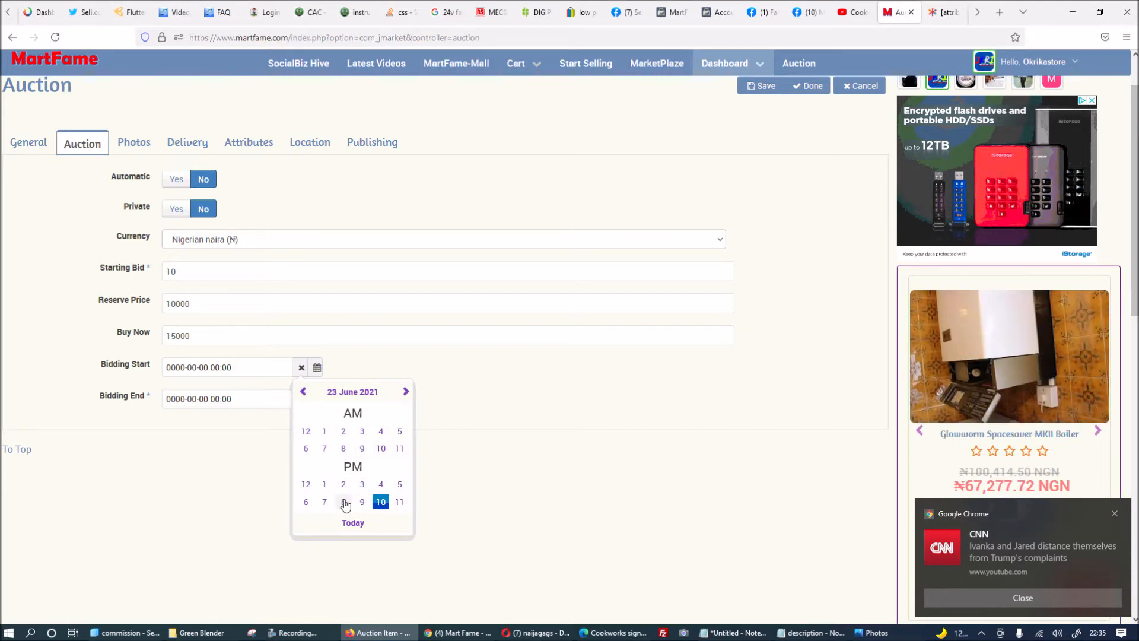
left_click(345, 504)
left_click(364, 449)
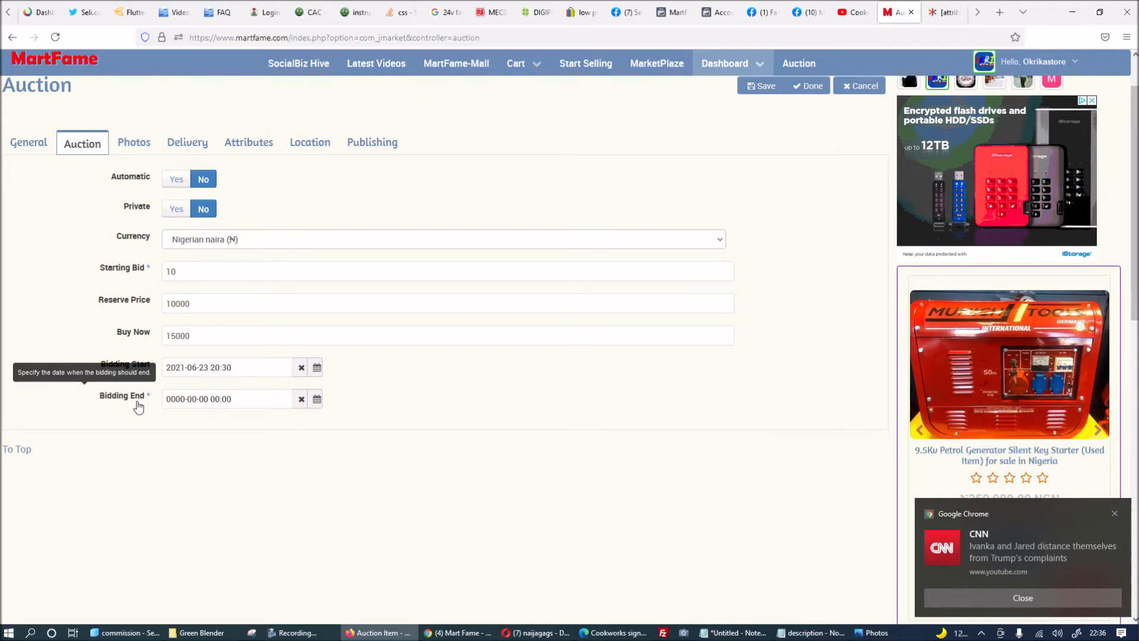
left_click(318, 400)
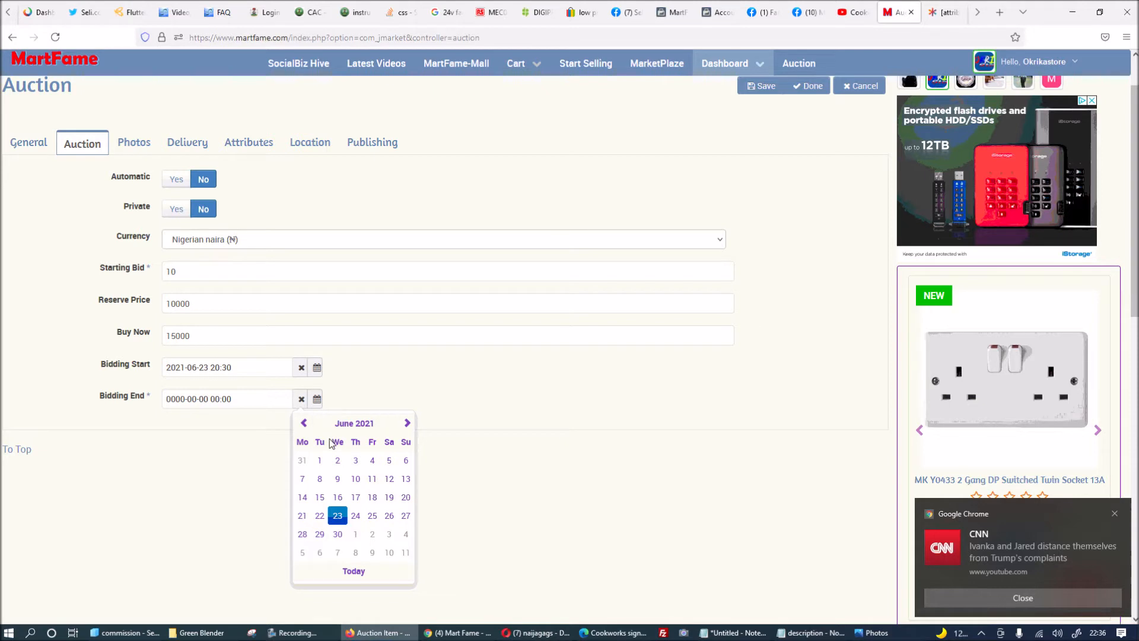
left_click(337, 534)
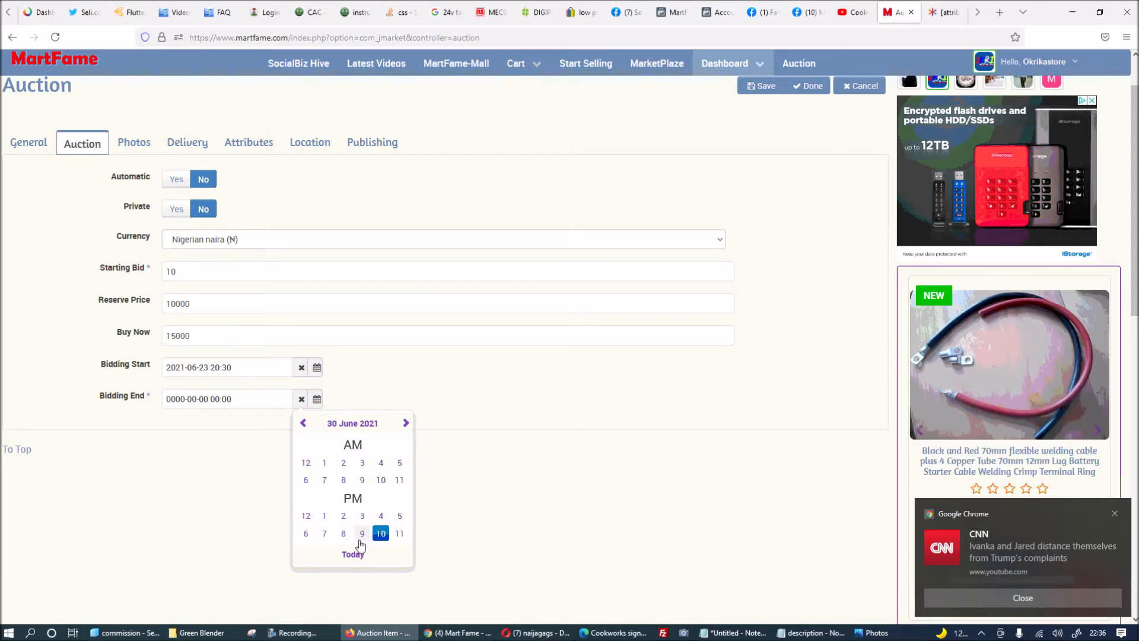
left_click(399, 533)
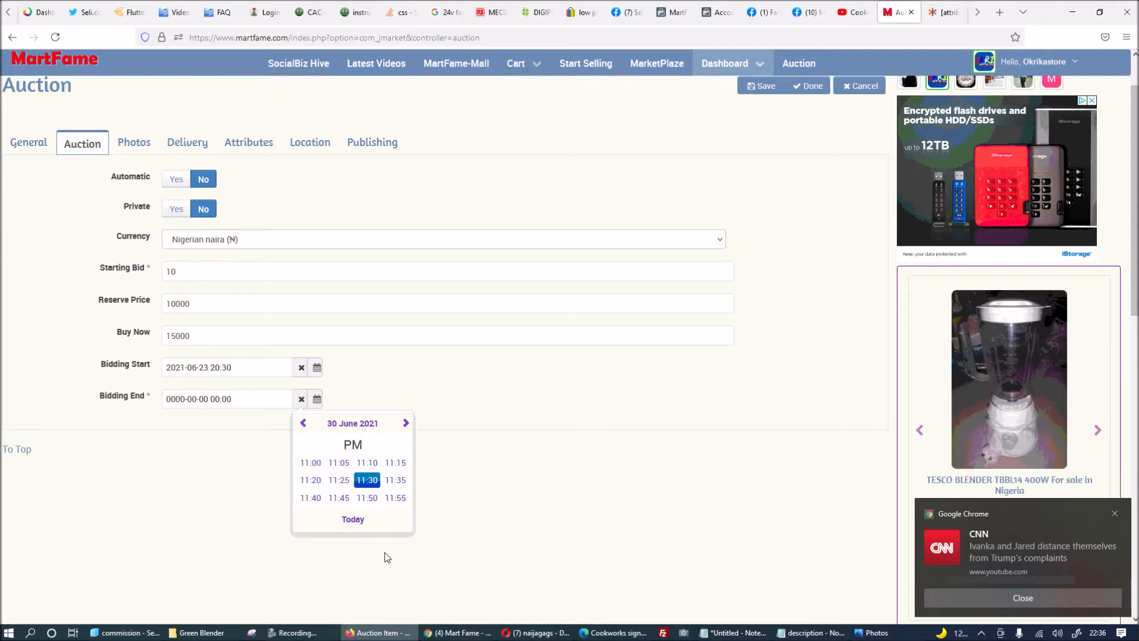
left_click(395, 498)
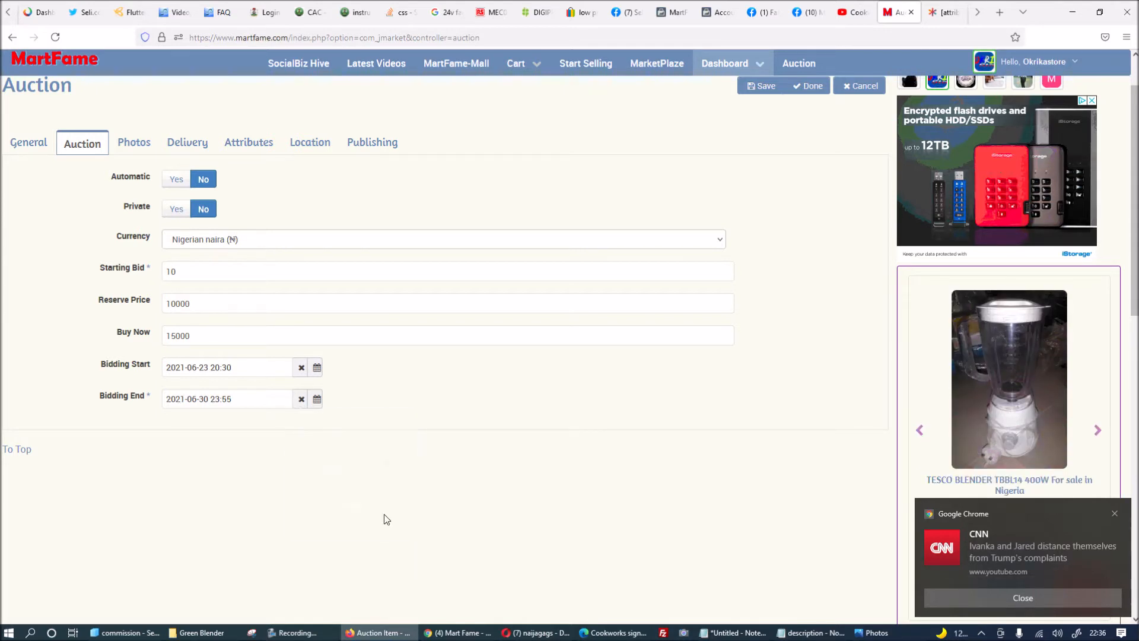
Show the Photos section with the Green Blender folder window placed beside it.
left_click(133, 144)
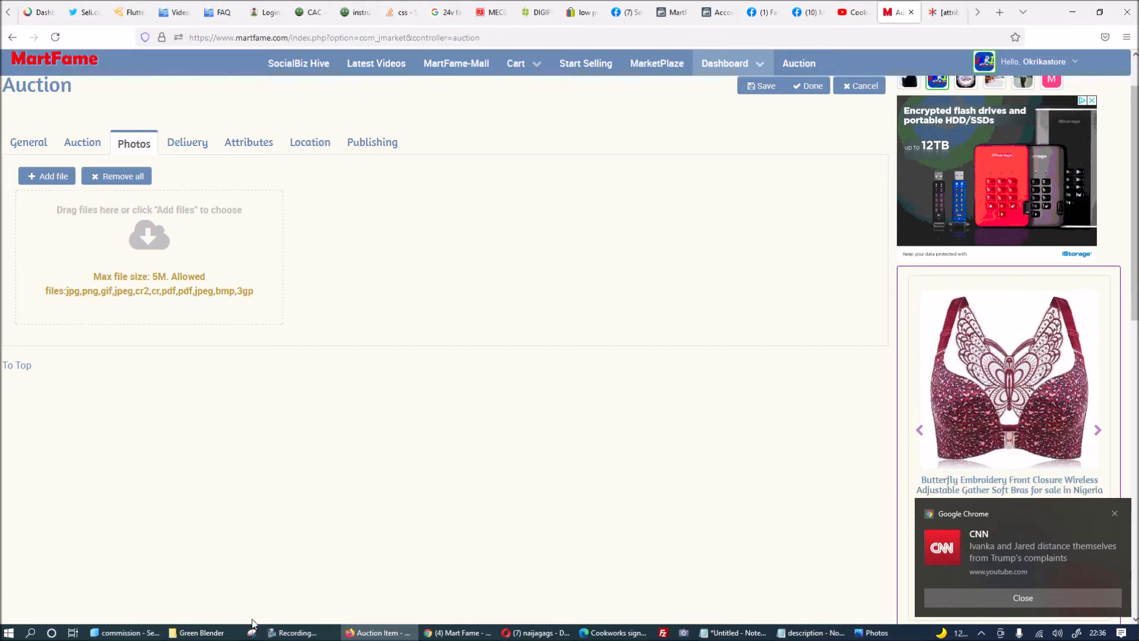
left_click(202, 632)
left_click_drag(363, 164, 685, 126)
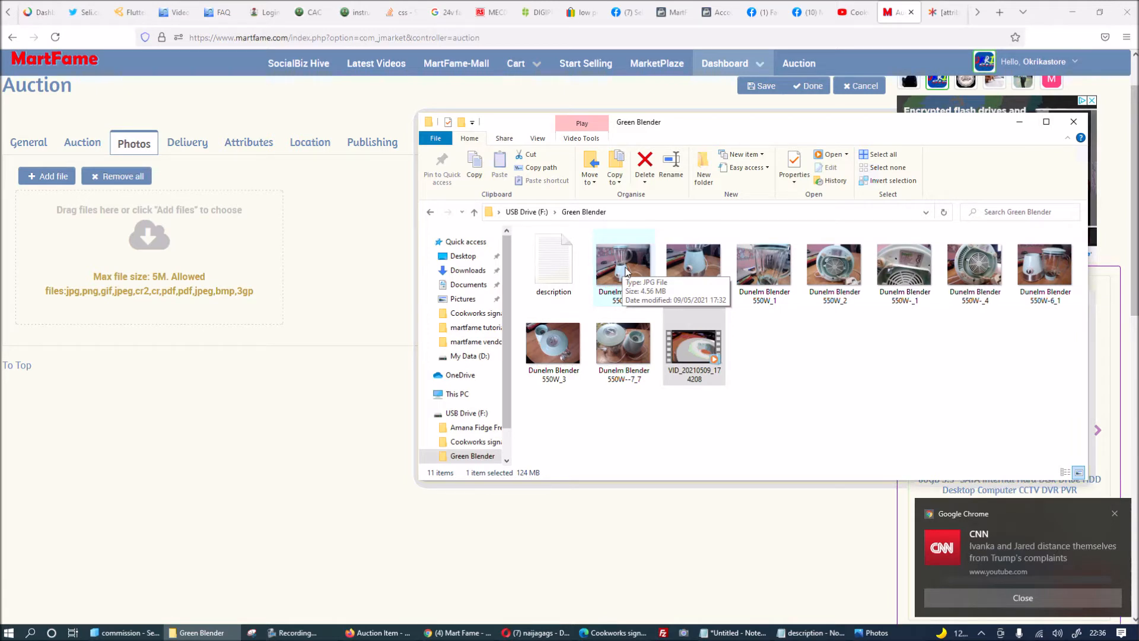
Resize Dunelm Blender 550W_7.jpg to Document - Large (1024 x 768) in Picture Manager and save it.
right_click(627, 272)
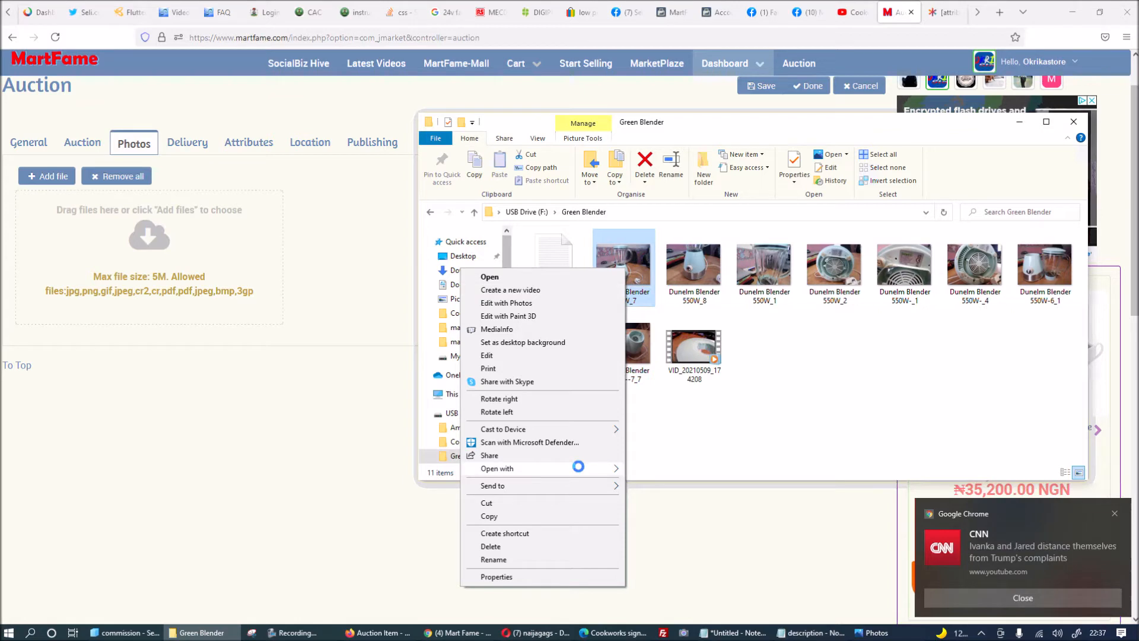
mouse_move(580, 473)
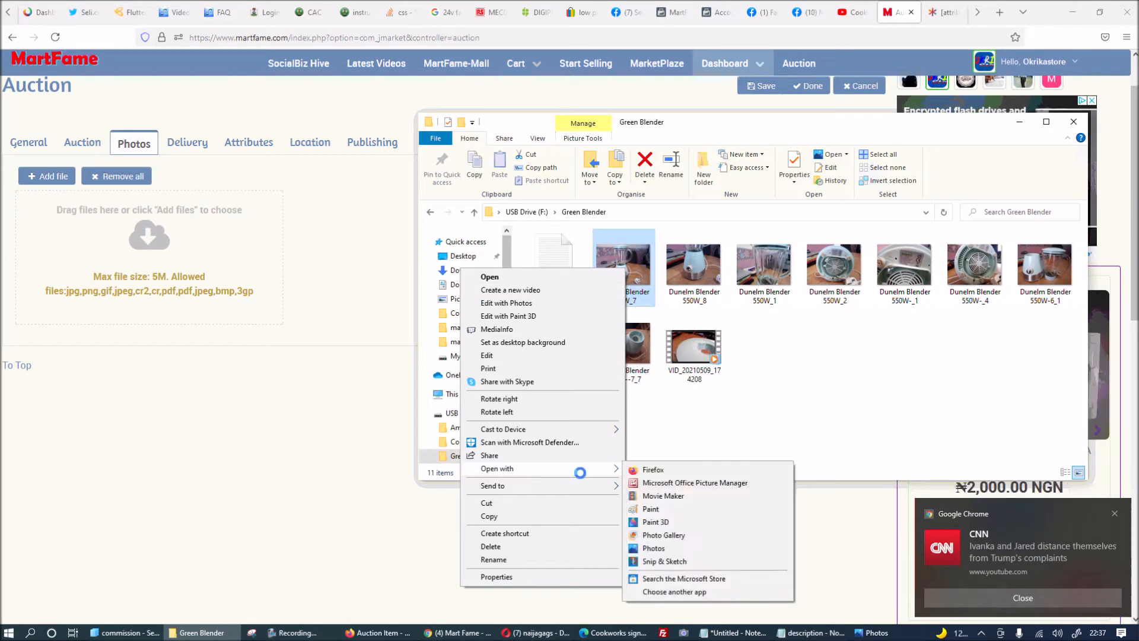
left_click(682, 482)
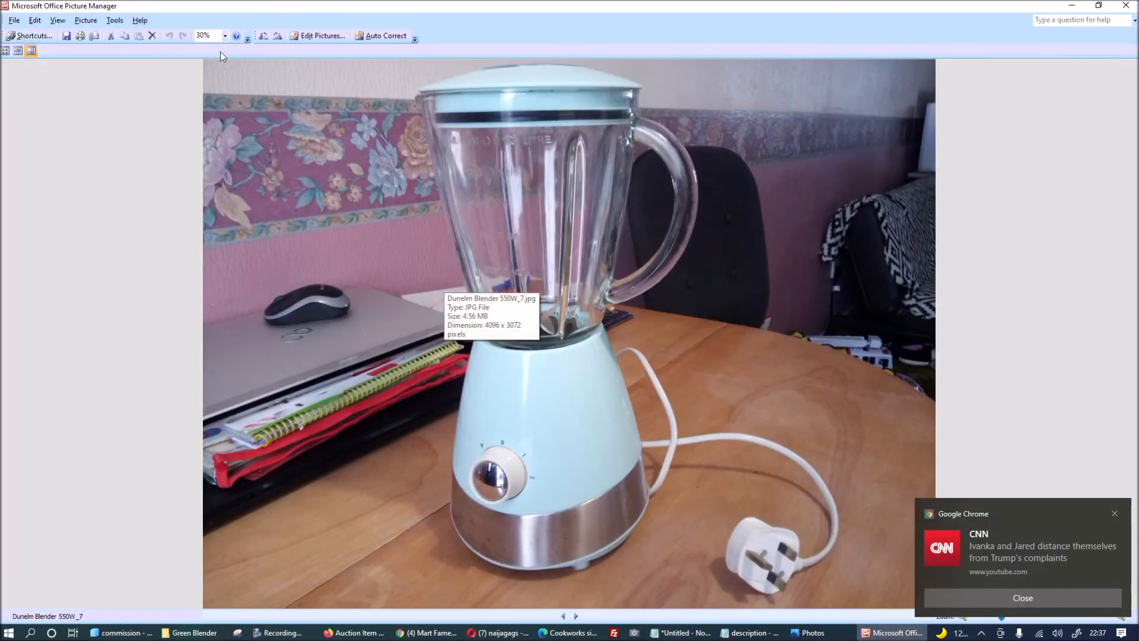
left_click(312, 35)
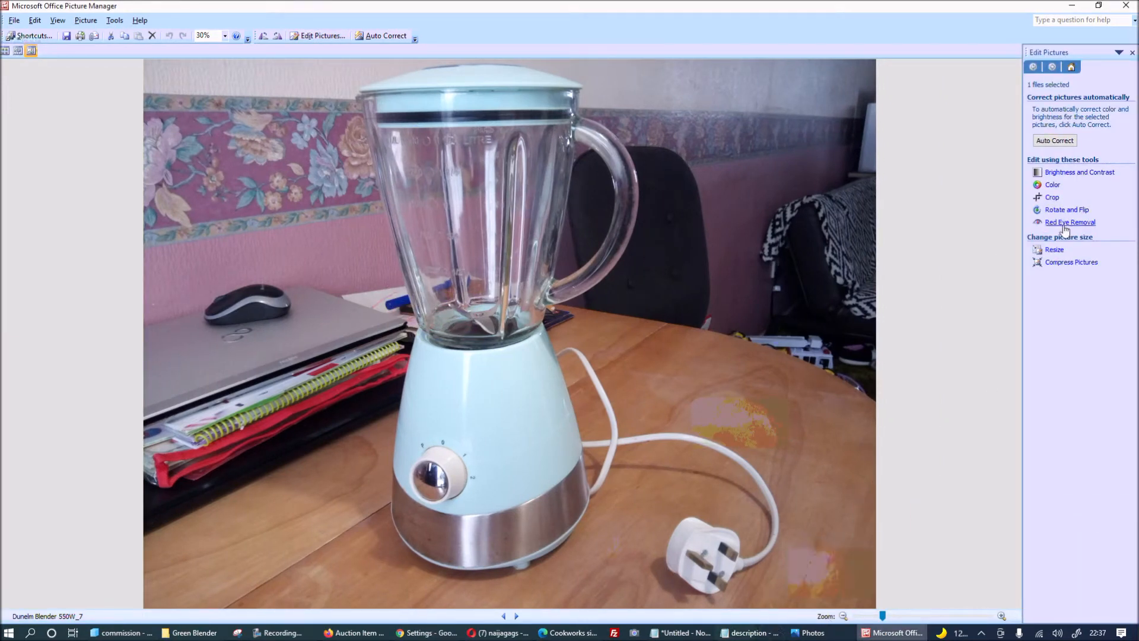
left_click(1055, 249)
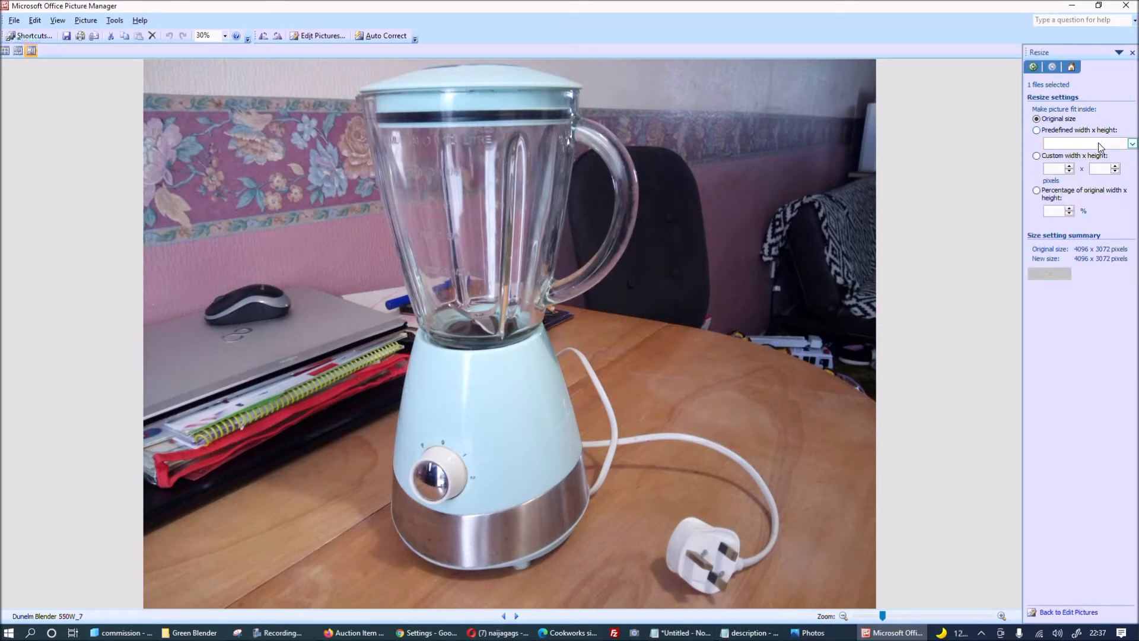
left_click(1132, 143)
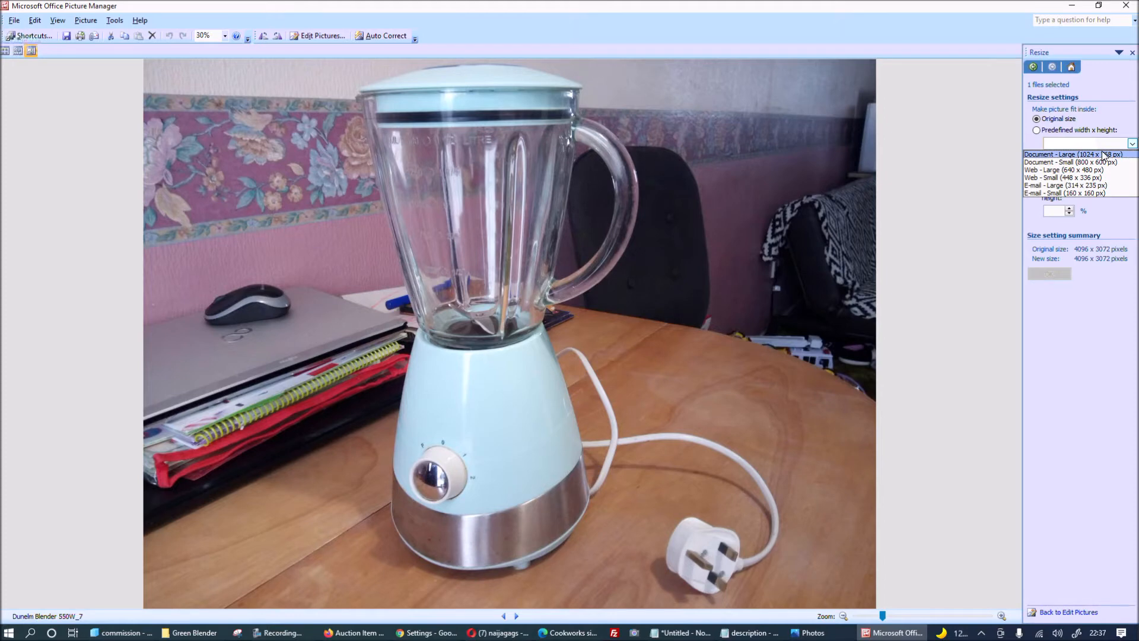
left_click(1104, 155)
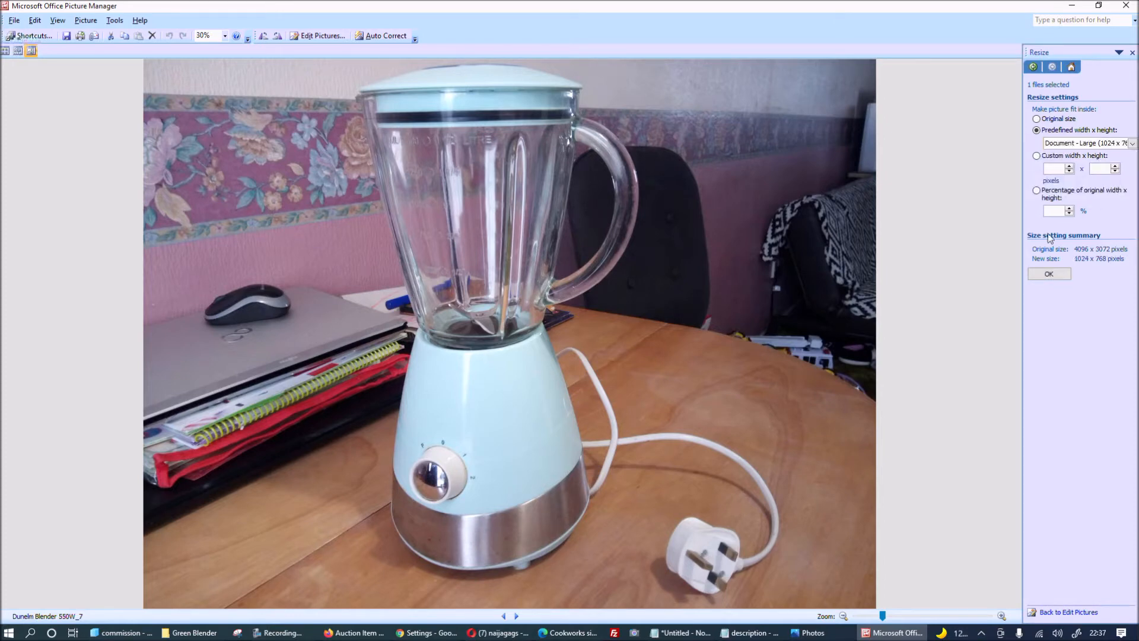
left_click(1055, 274)
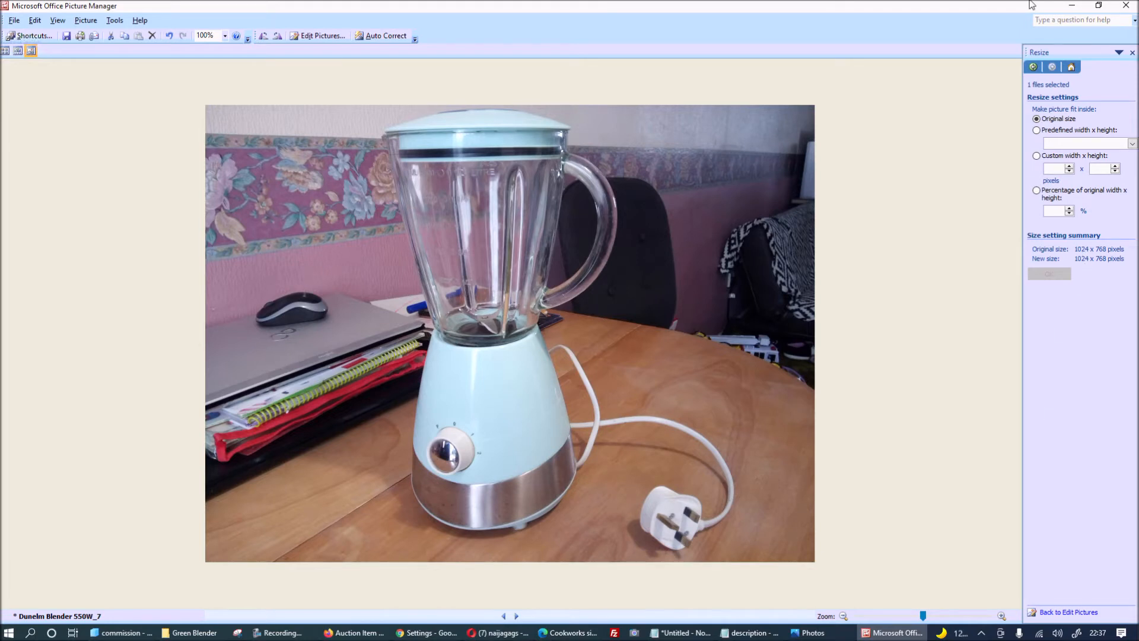
left_click(1126, 5)
left_click(516, 348)
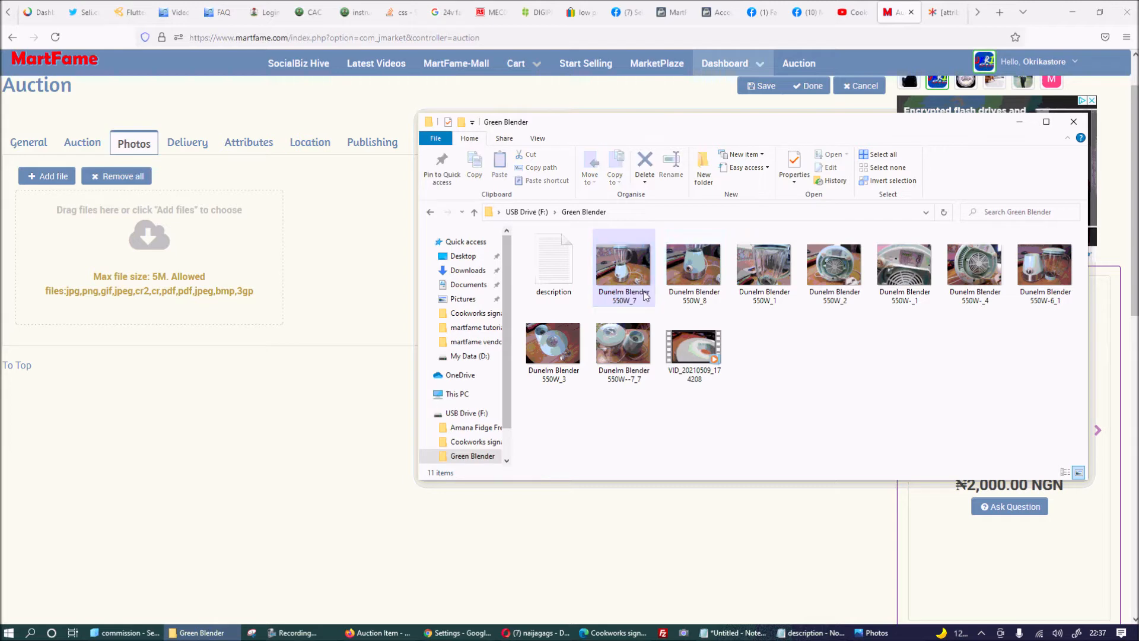
Check that Dunelm Blender 550W_7 now measures 275 KB, then bring up 550W_8's file actions.
right_click(641, 279)
left_click(512, 587)
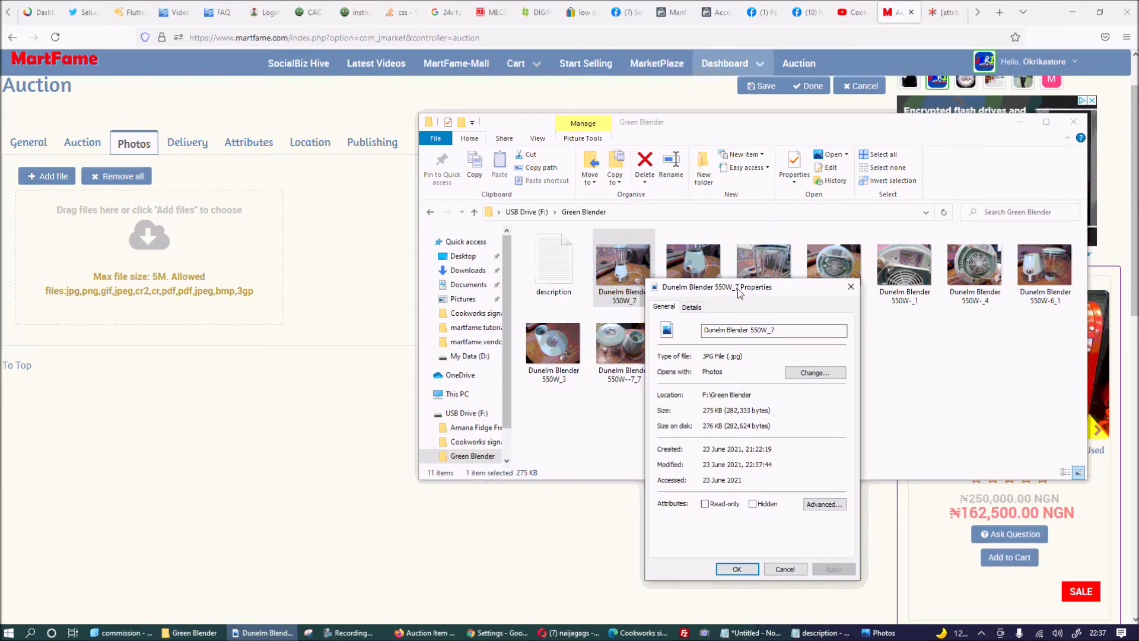
left_click_drag(743, 286, 394, 219)
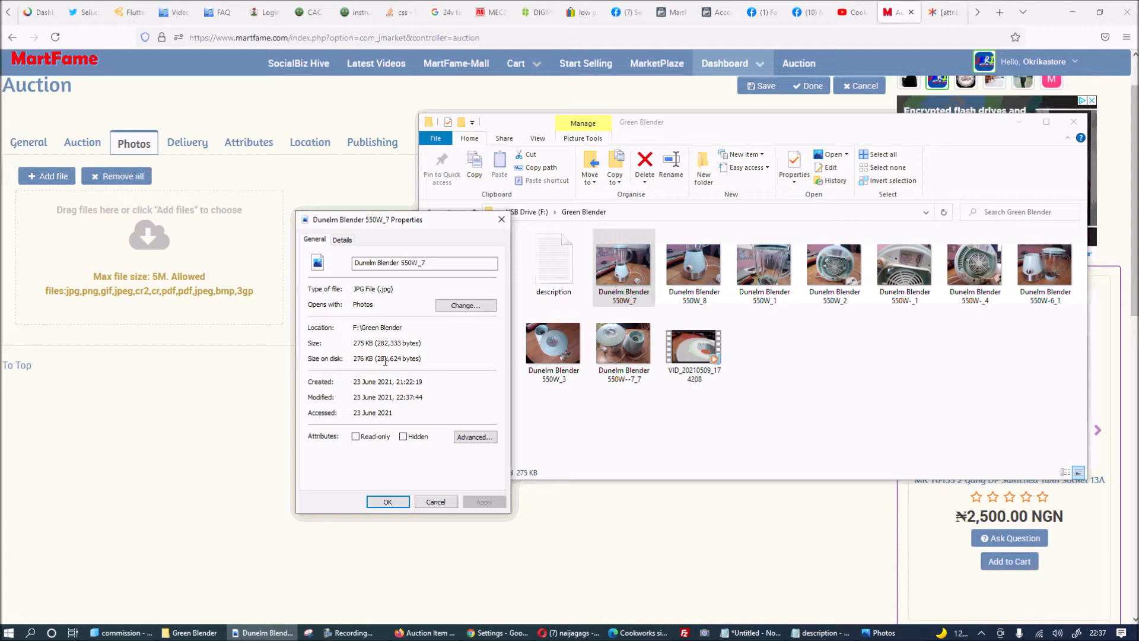
left_click(501, 220)
left_click(692, 272)
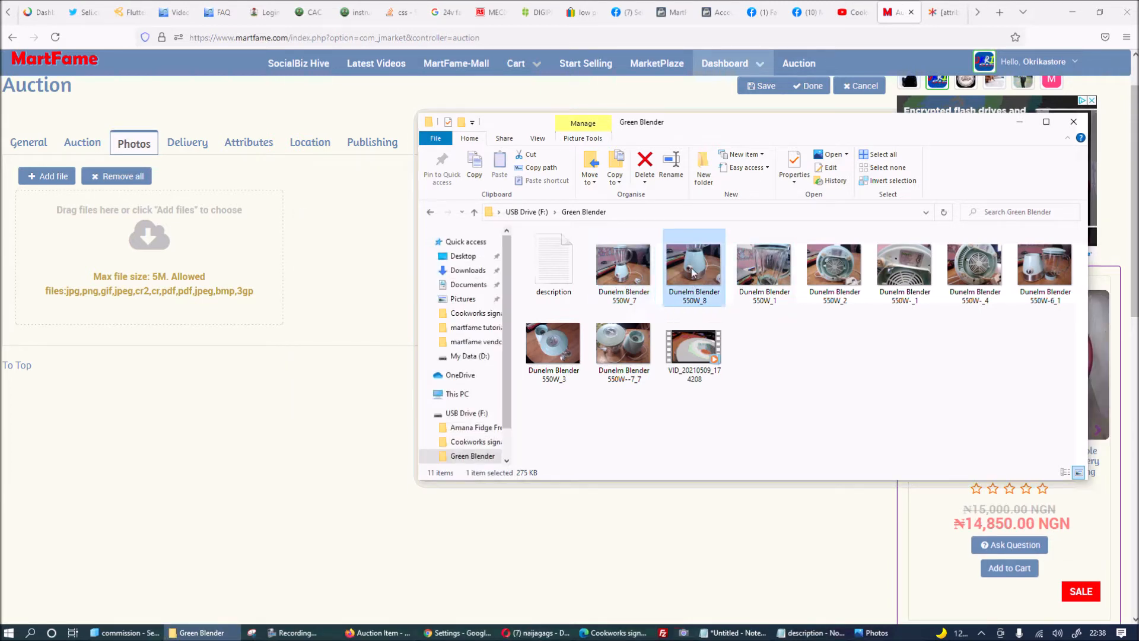
right_click(693, 272)
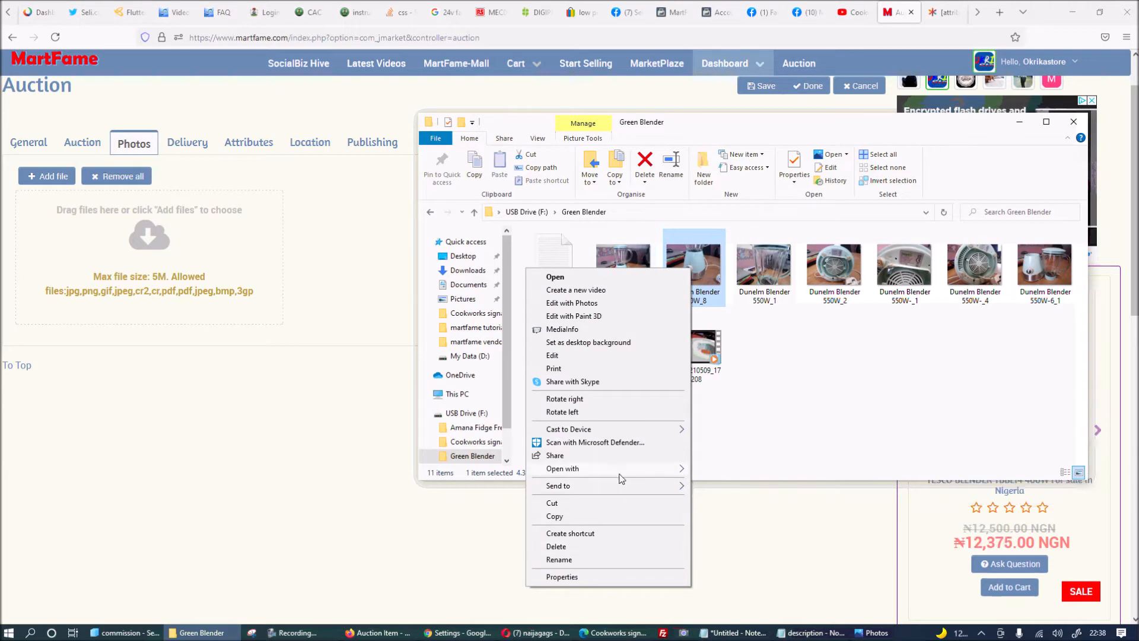
Resize Dunelm Blender 550W_8 to Document - Large (1024 x 768 px) in Picture Manager and save.
mouse_move(683, 473)
left_click(761, 482)
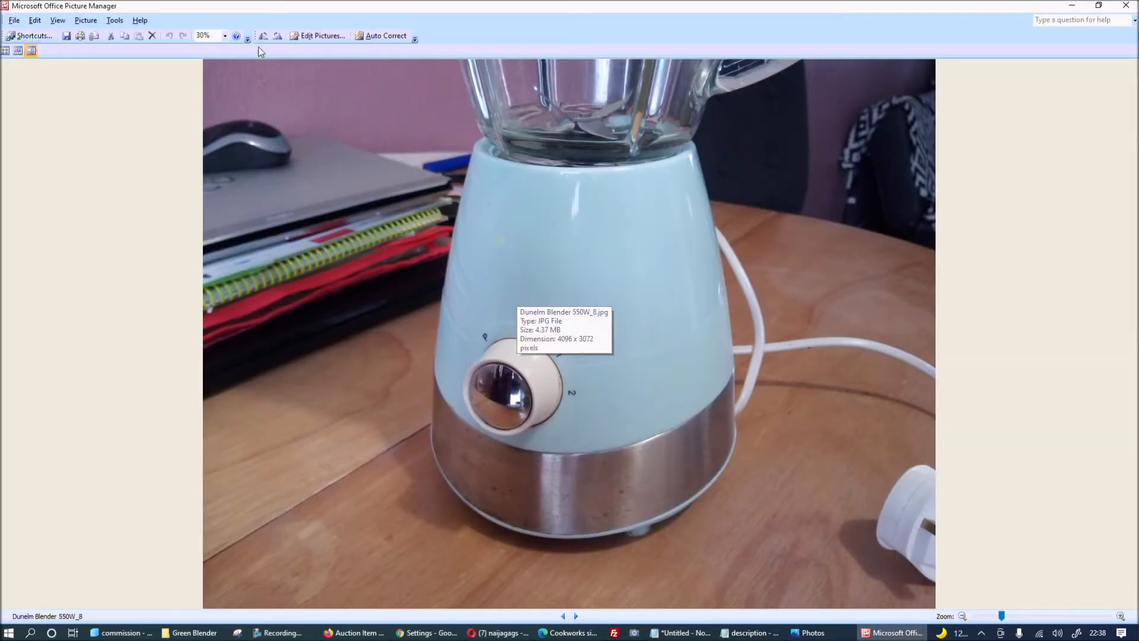
left_click(322, 36)
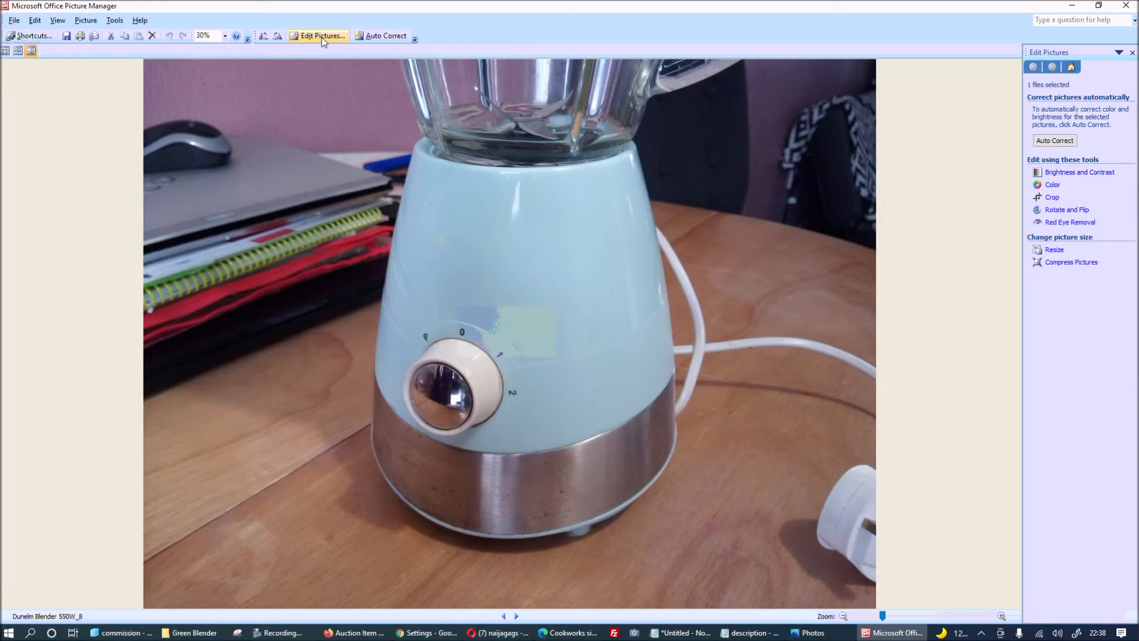
left_click(1054, 250)
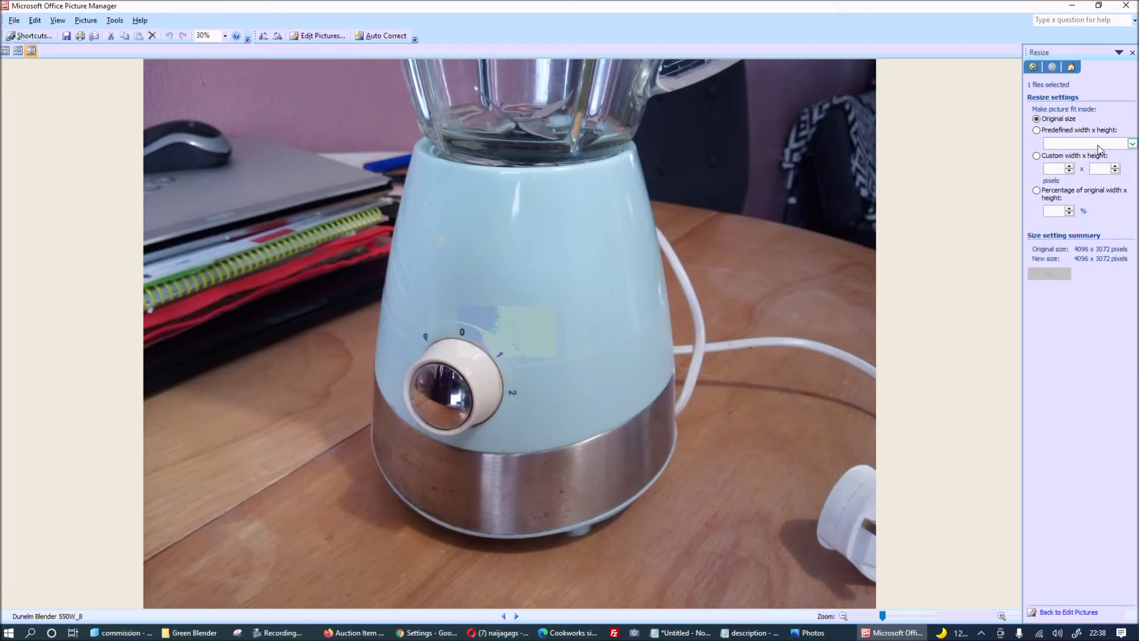
left_click(1132, 143)
left_click(1090, 154)
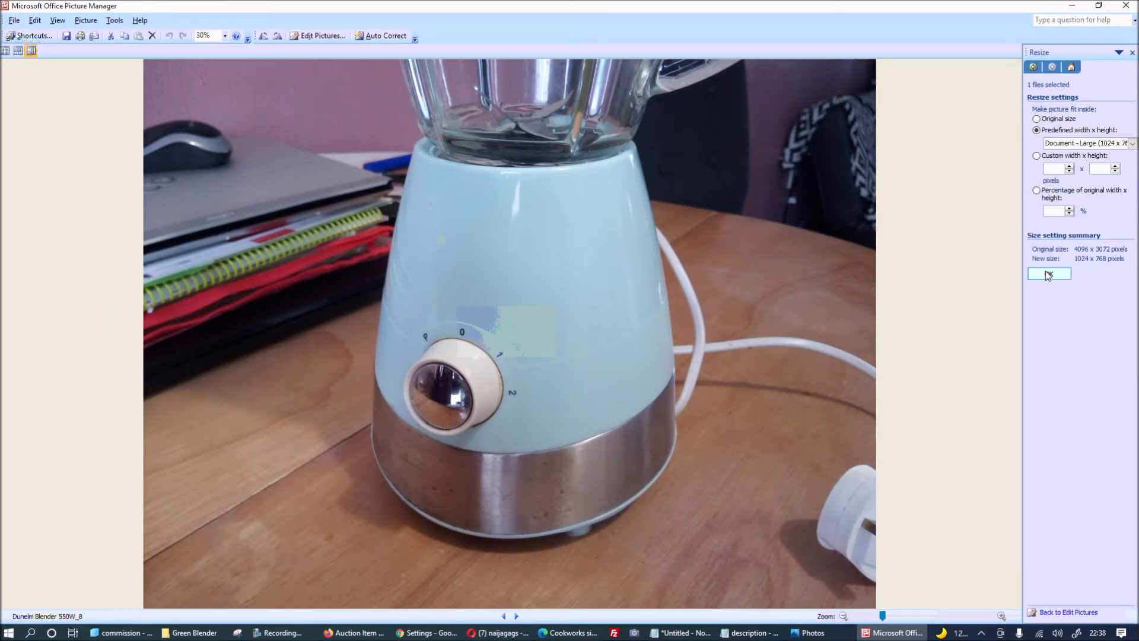
left_click(1048, 274)
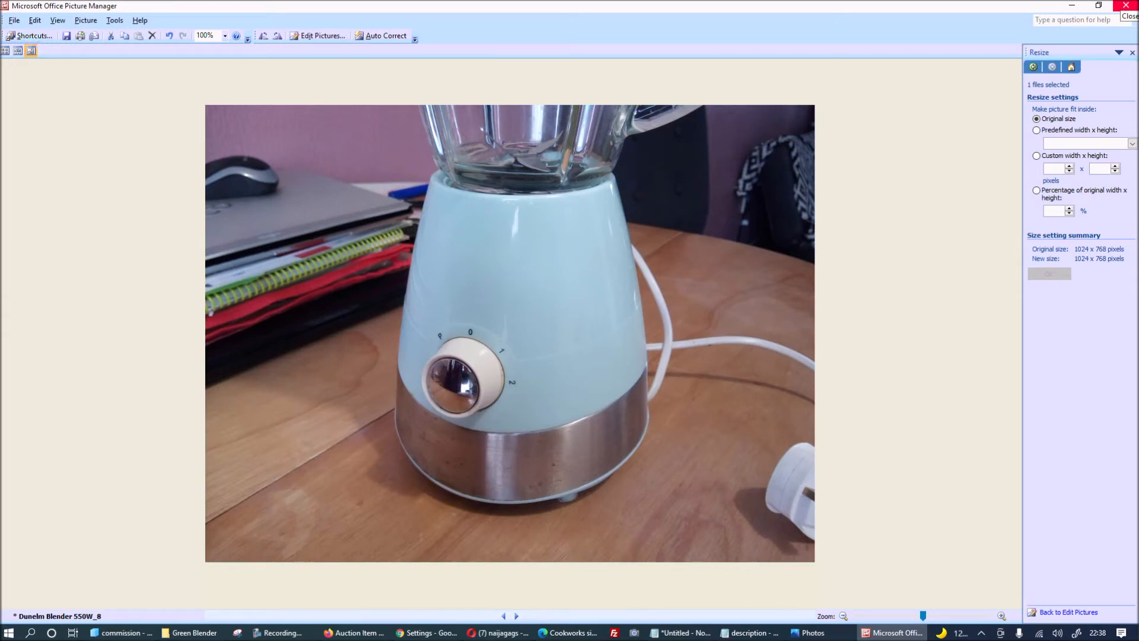
left_click(1129, 6)
left_click(520, 351)
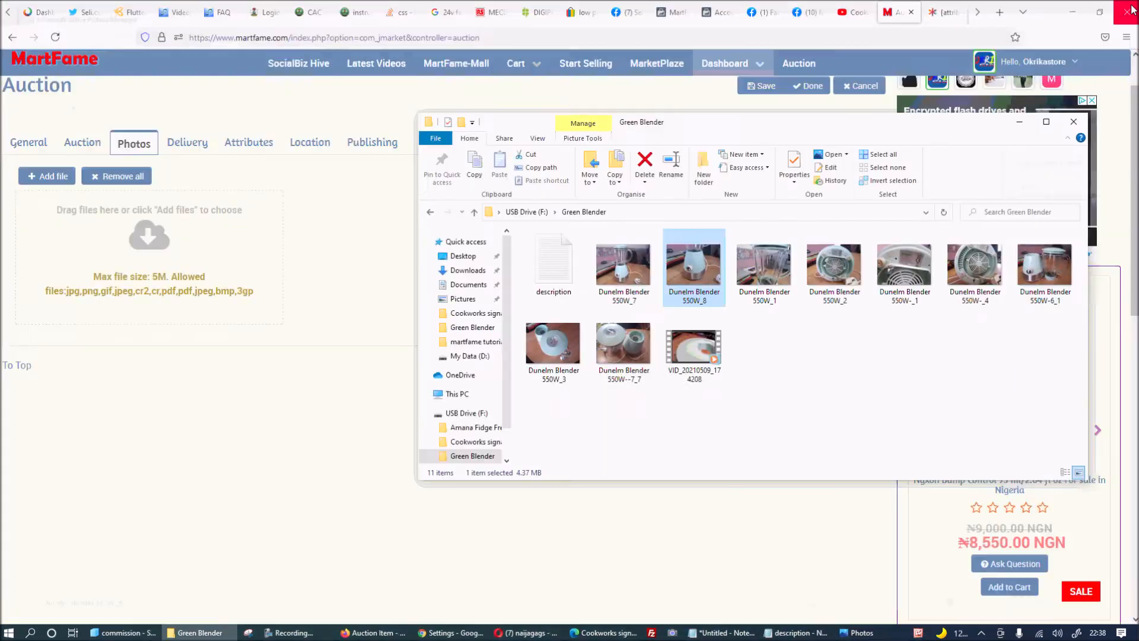
Open Dunelm Blender 550W_1 in Microsoft Office Picture Manager.
right_click(774, 263)
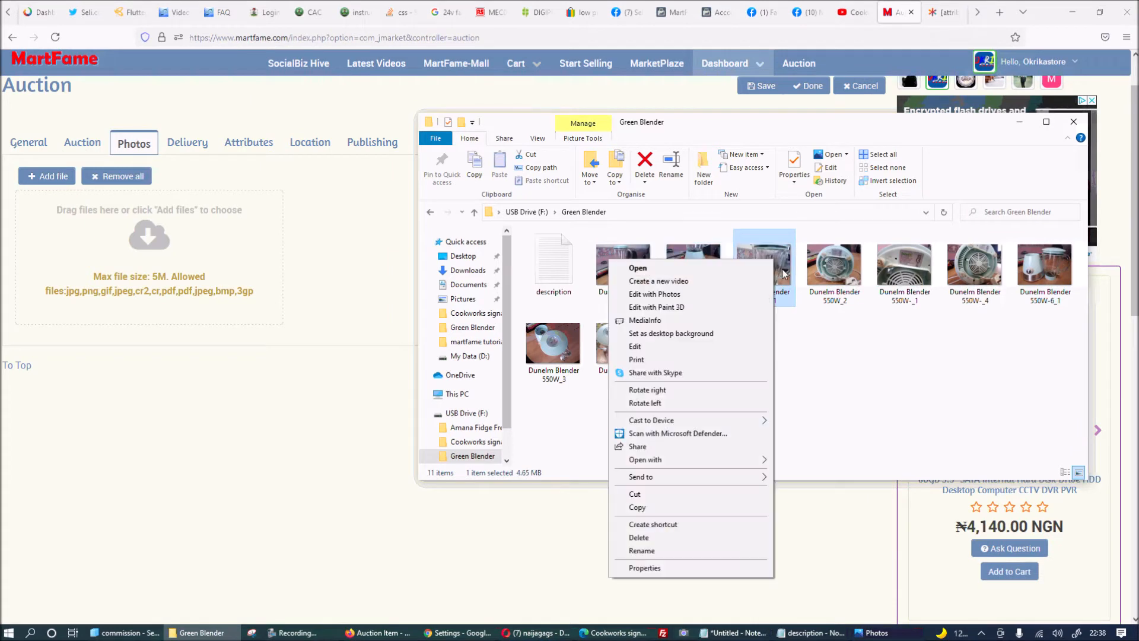
mouse_move(748, 459)
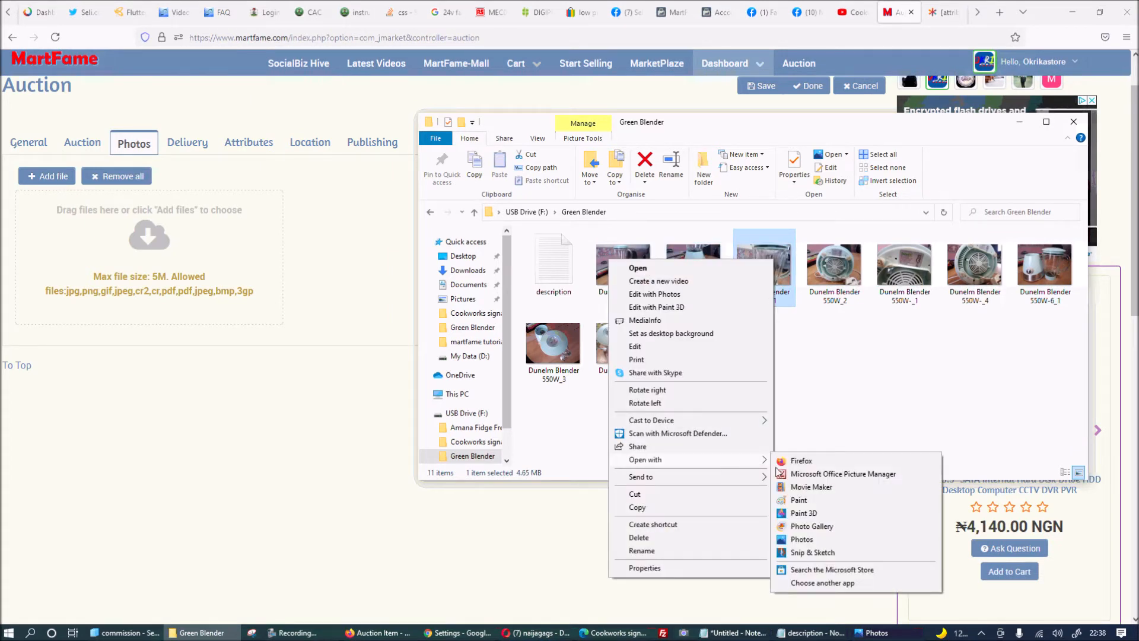
left_click(810, 475)
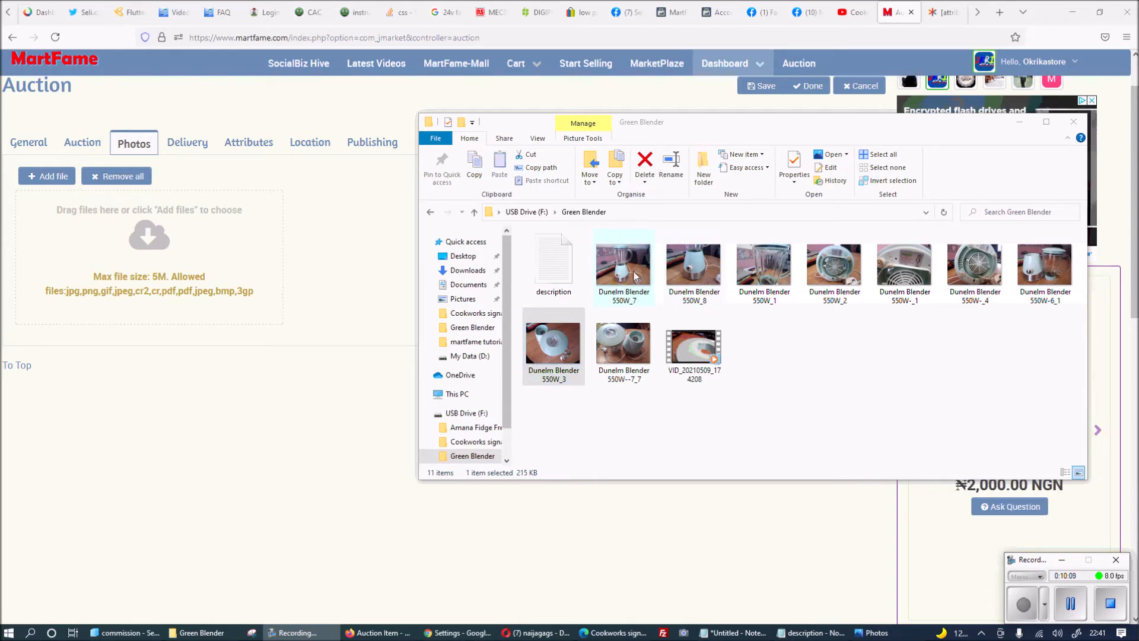
Check the properties of Dunelm Blender 550W--7_7, still 3.97 MB.
left_click(630, 365)
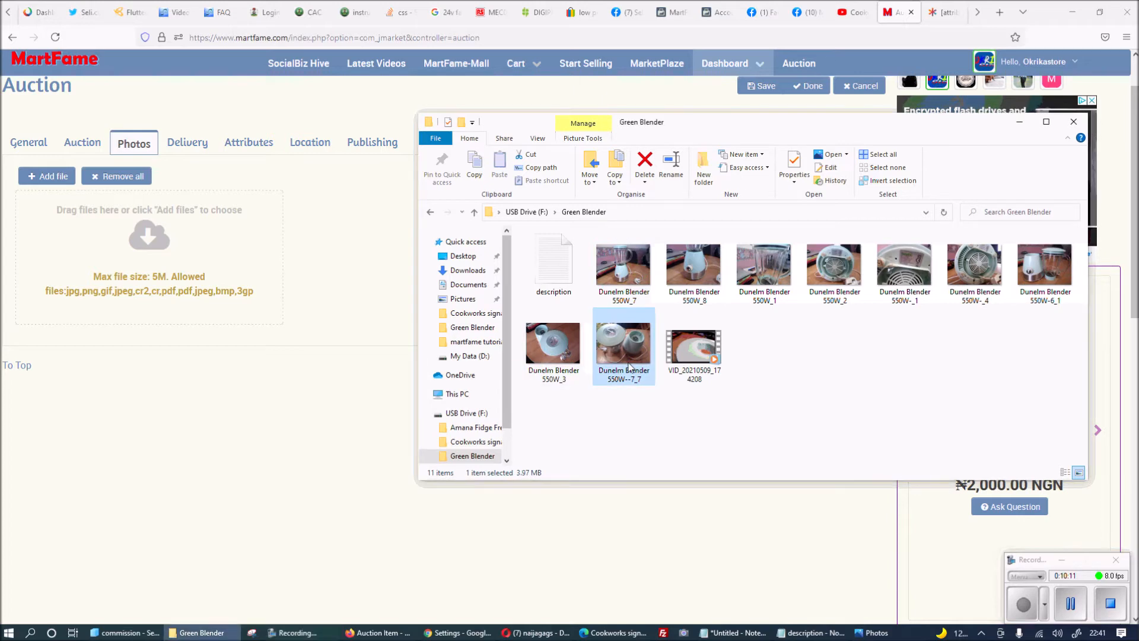
right_click(630, 353)
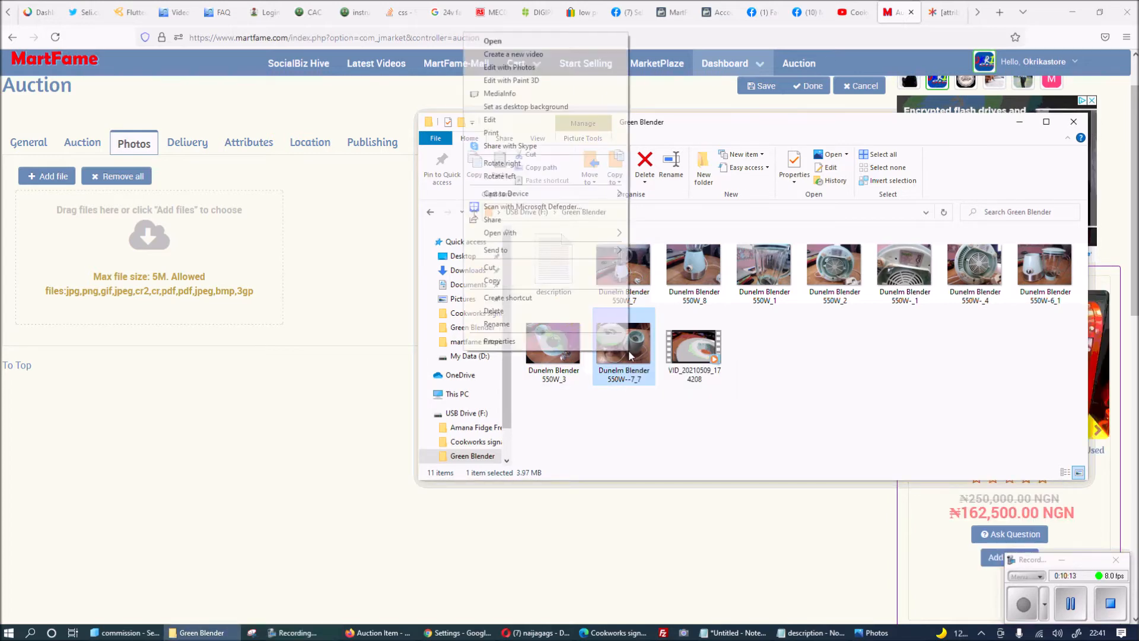
left_click(596, 341)
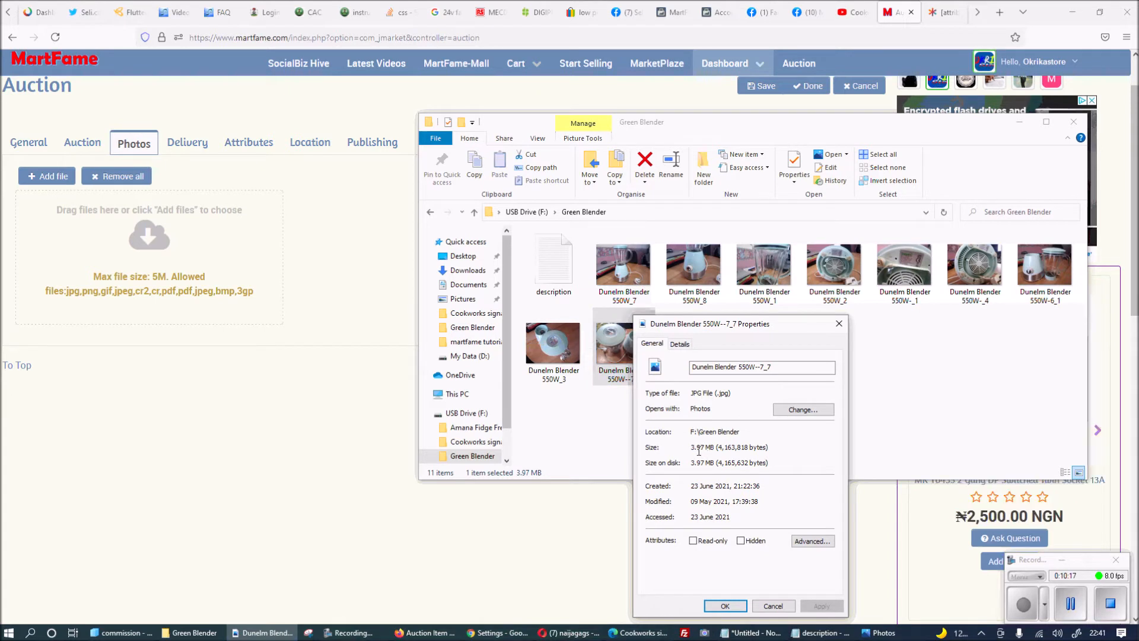
left_click(839, 323)
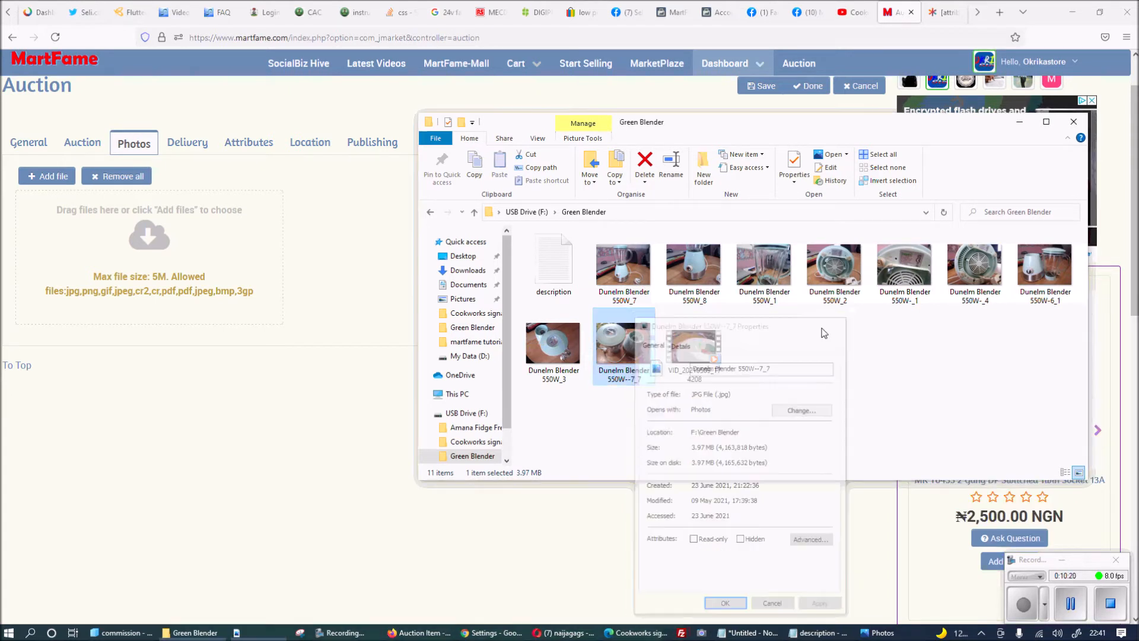
Confirm Dunelm Blender 550W_3 now measures 215 KB in its properties.
right_click(561, 355)
left_click(516, 343)
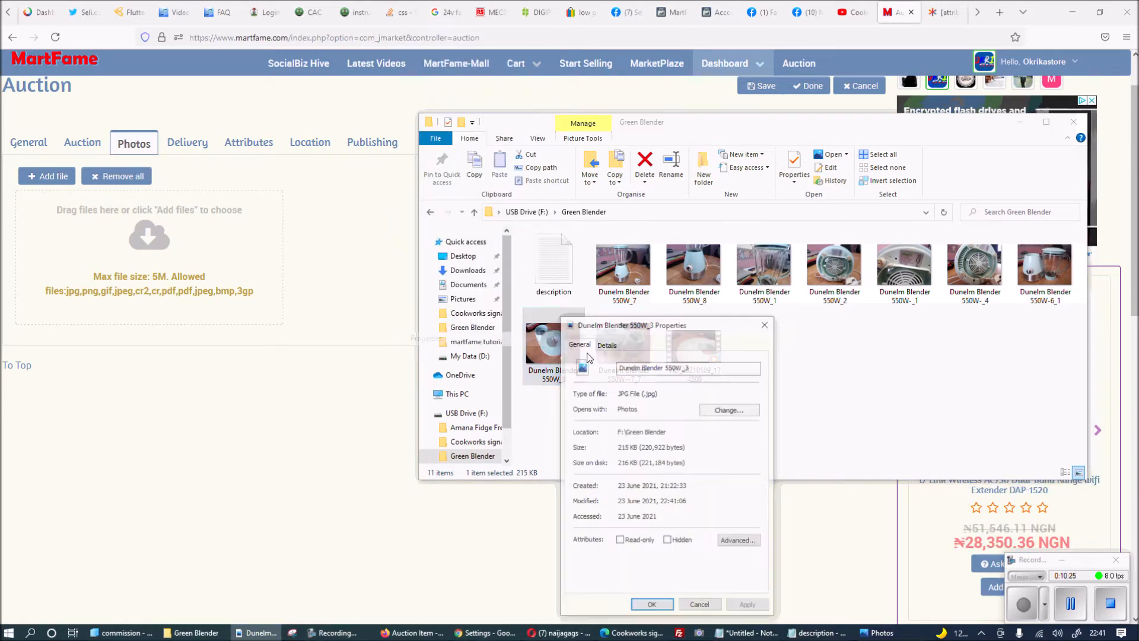
left_click_drag(617, 448, 675, 448)
left_click(766, 324)
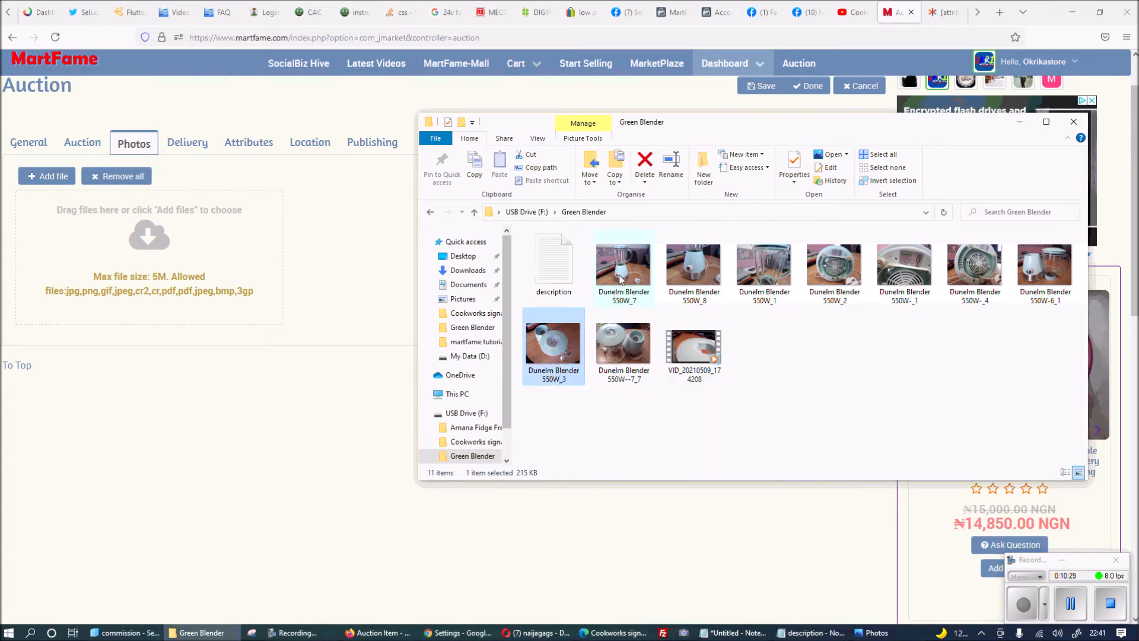
right_click(620, 349)
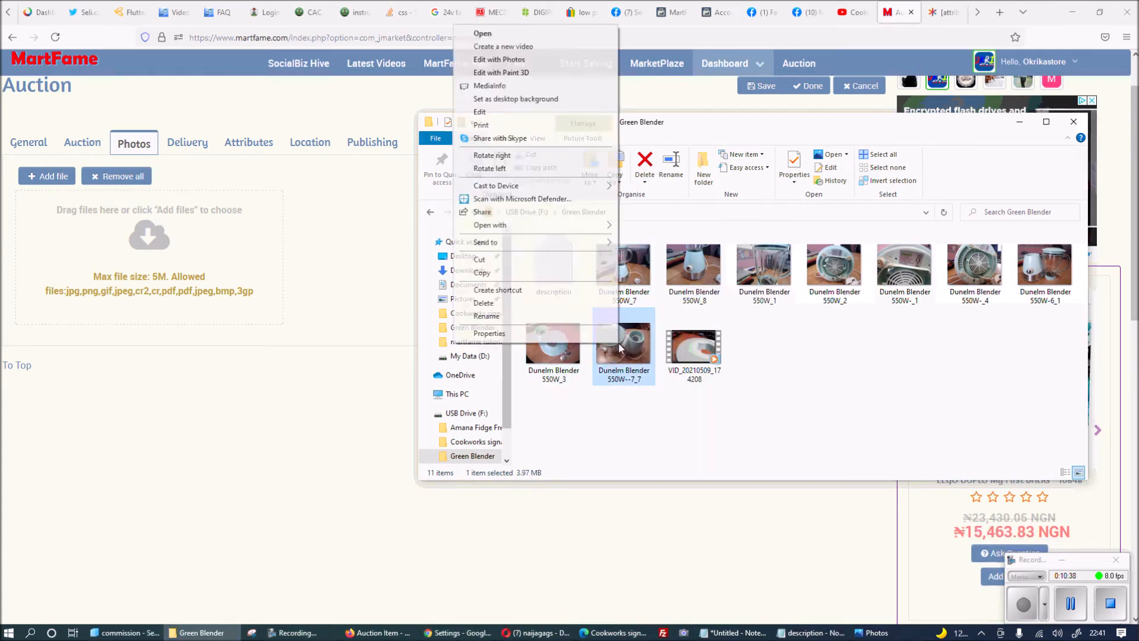
Resize Dunelm Blender 550W--7_7 to Document - Large (1024 x 768 px) in Picture Manager and save.
mouse_move(528, 225)
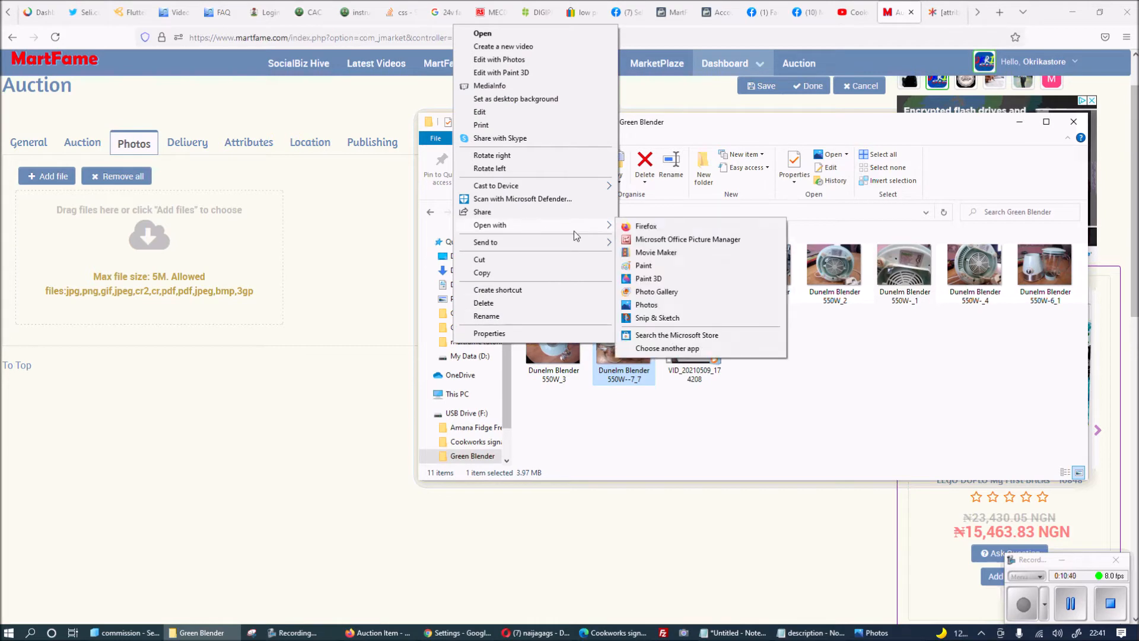
left_click(671, 245)
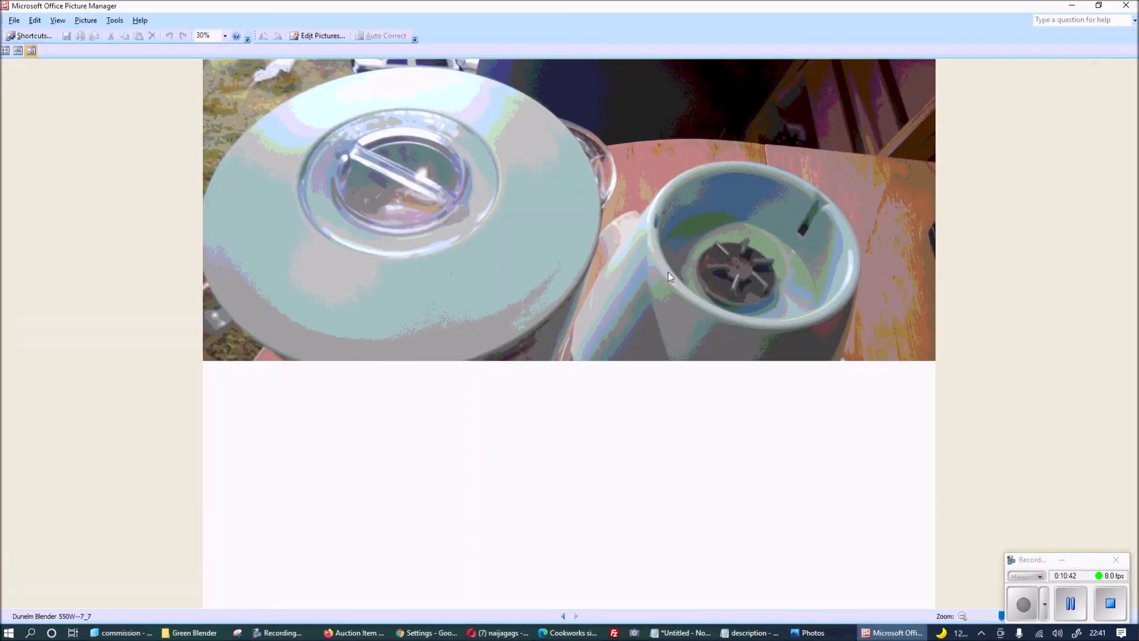
left_click(325, 38)
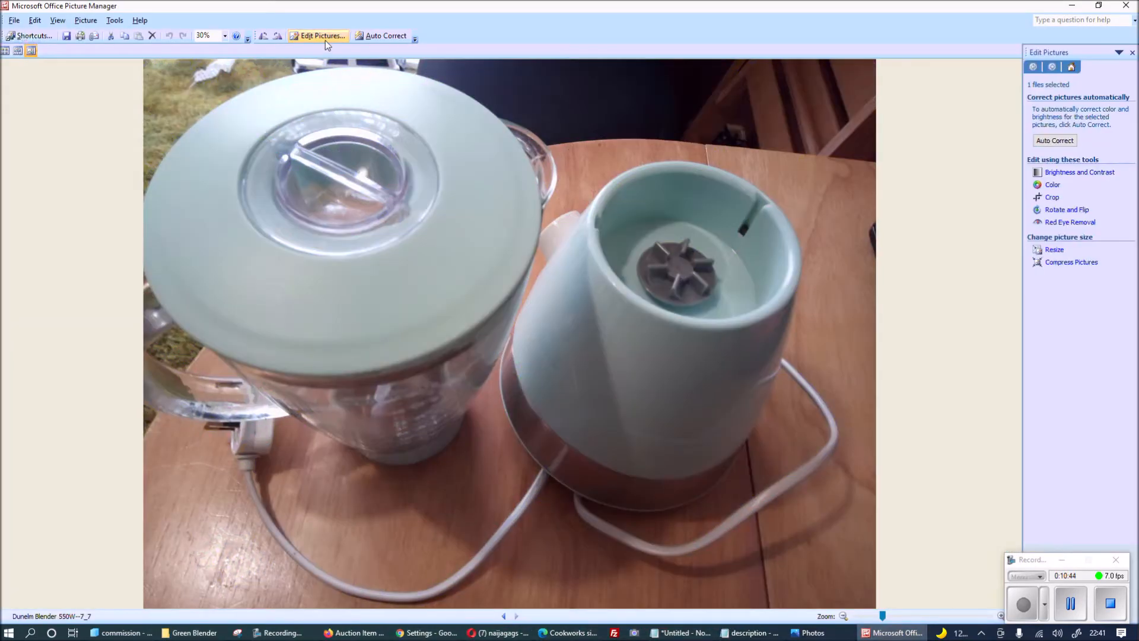
left_click(1057, 248)
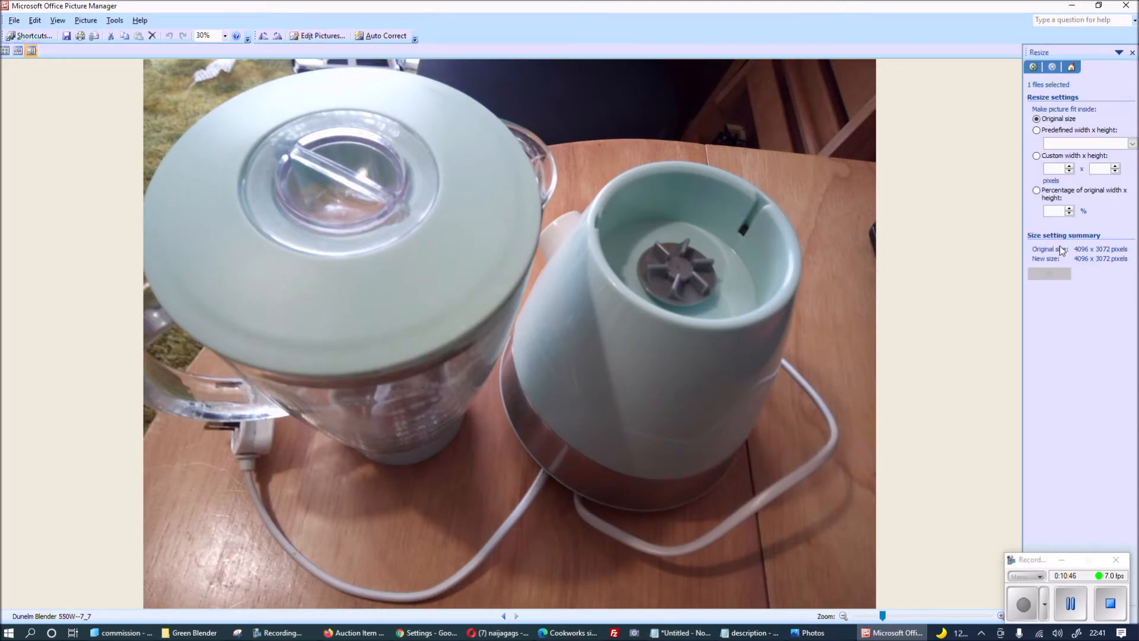
left_click(1104, 145)
left_click(1095, 155)
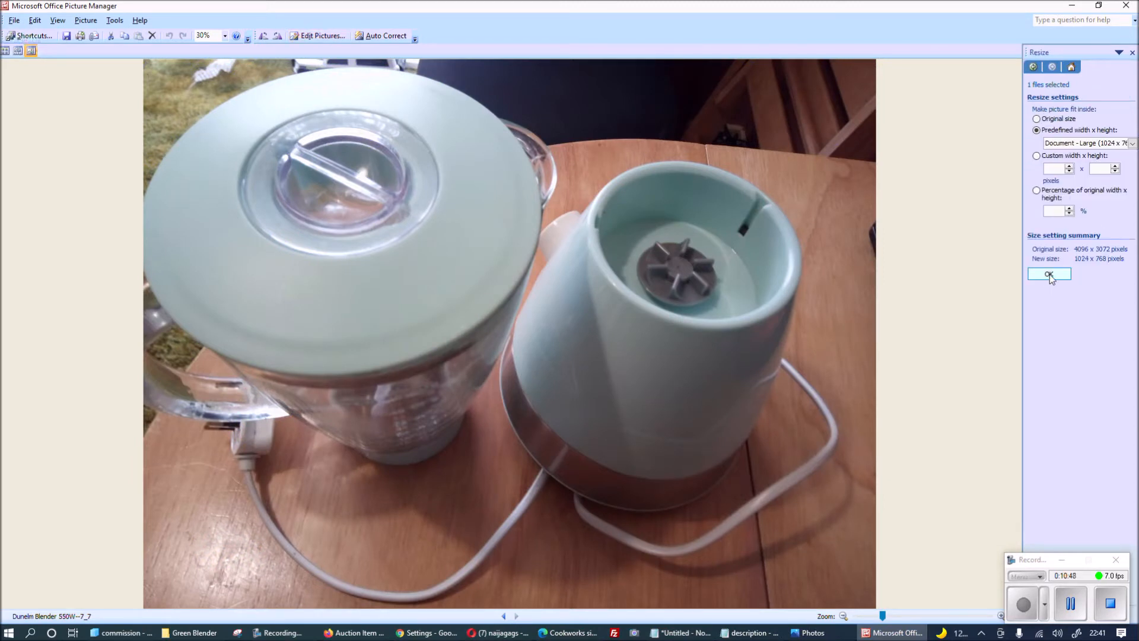
left_click(1049, 273)
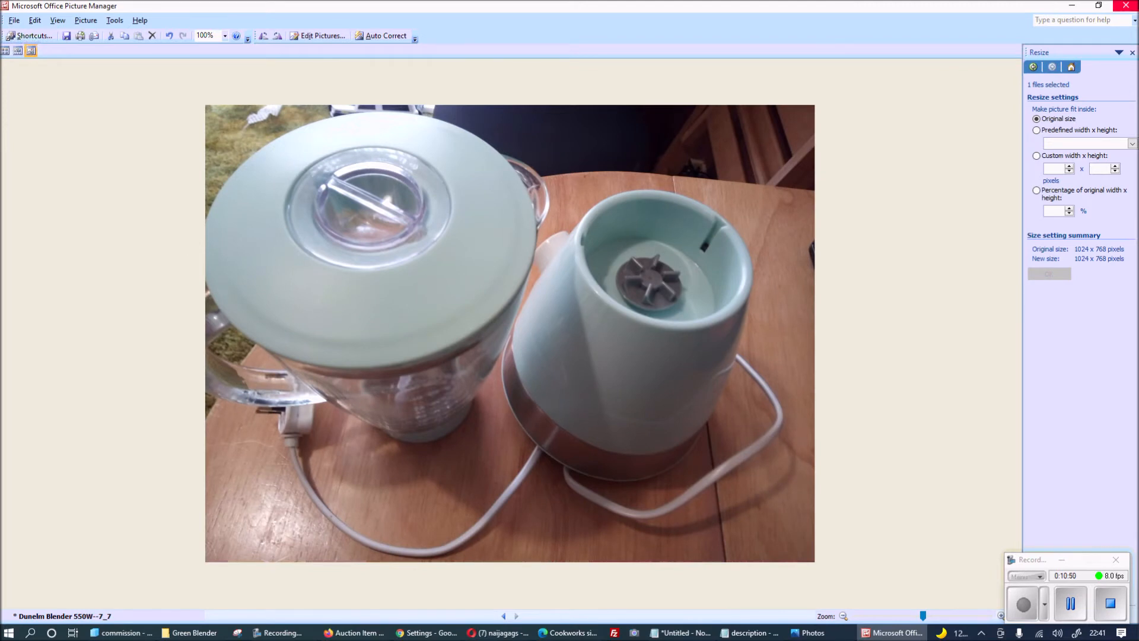
left_click(1134, 5)
left_click(514, 347)
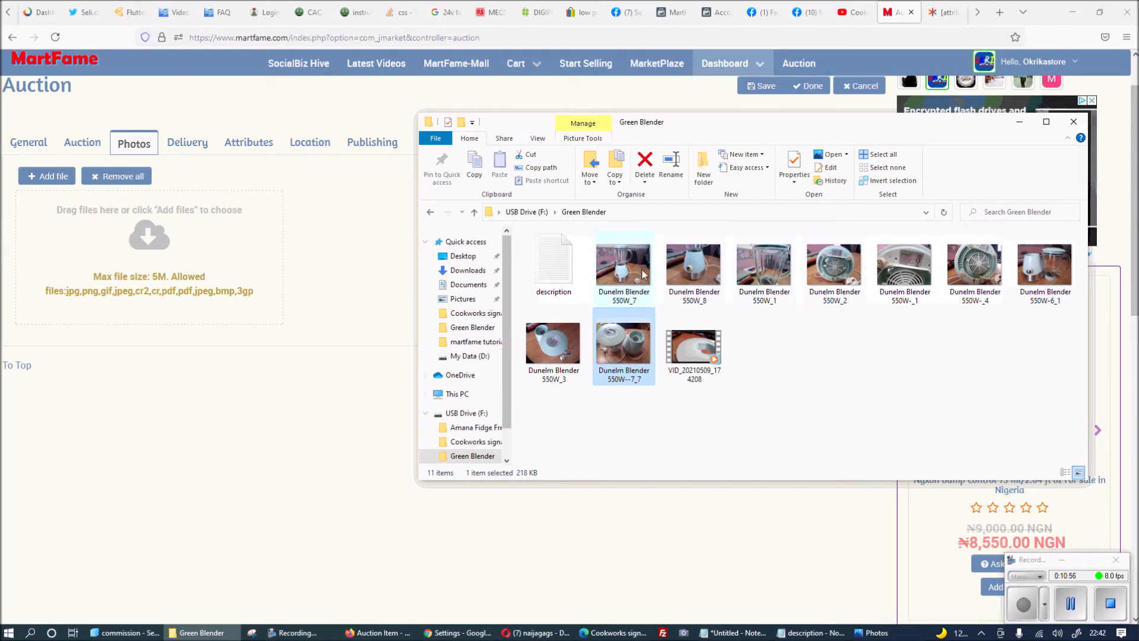
Select the nine blender photos, excluding the video, and drop them onto the Photos upload zone.
left_click_drag(591, 268, 1037, 361)
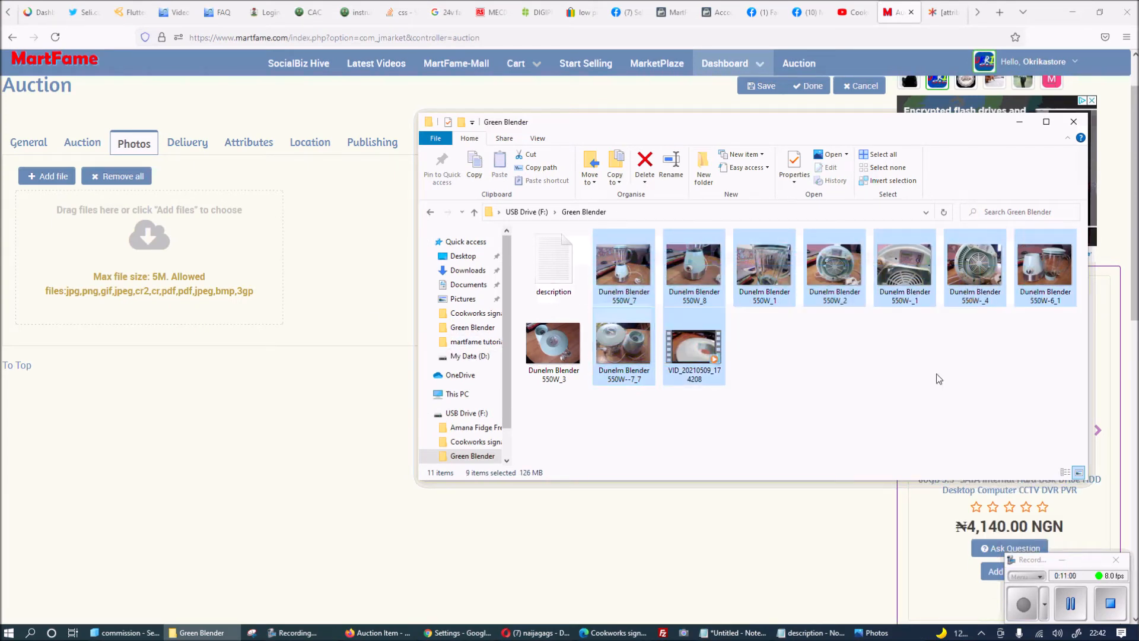
left_click(550, 360, "ctrl")
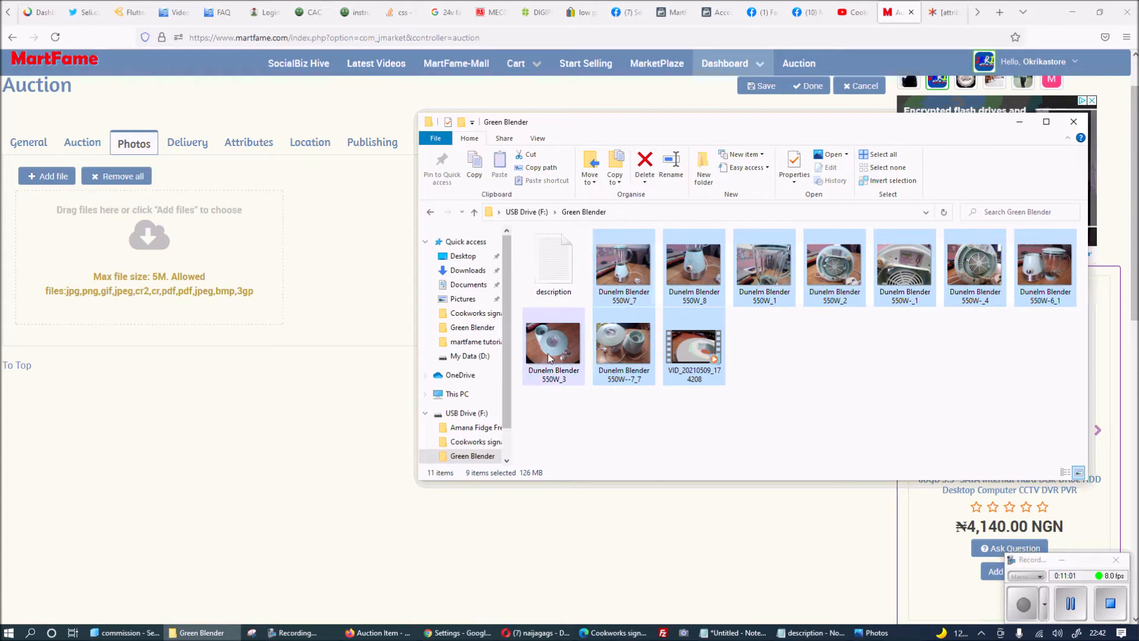
left_click(693, 351, "ctrl")
left_click_drag(636, 265, 174, 276)
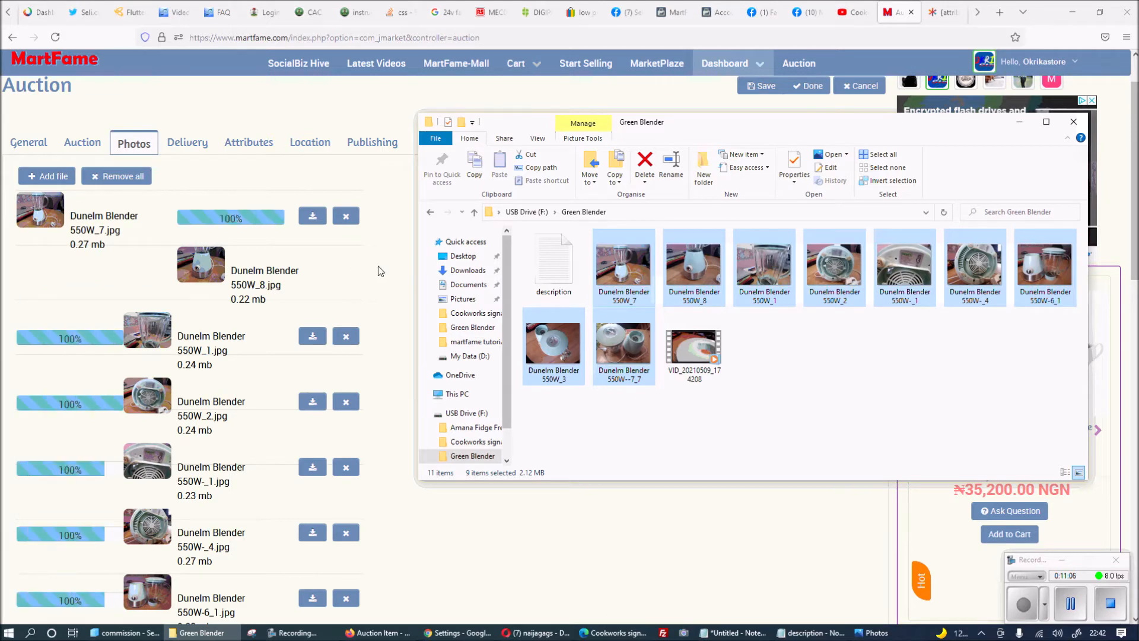
left_click(379, 269)
scroll(272, 437, "down", 6)
scroll(247, 422, "up", 6)
scroll(248, 422, "up", 2)
left_click(186, 207)
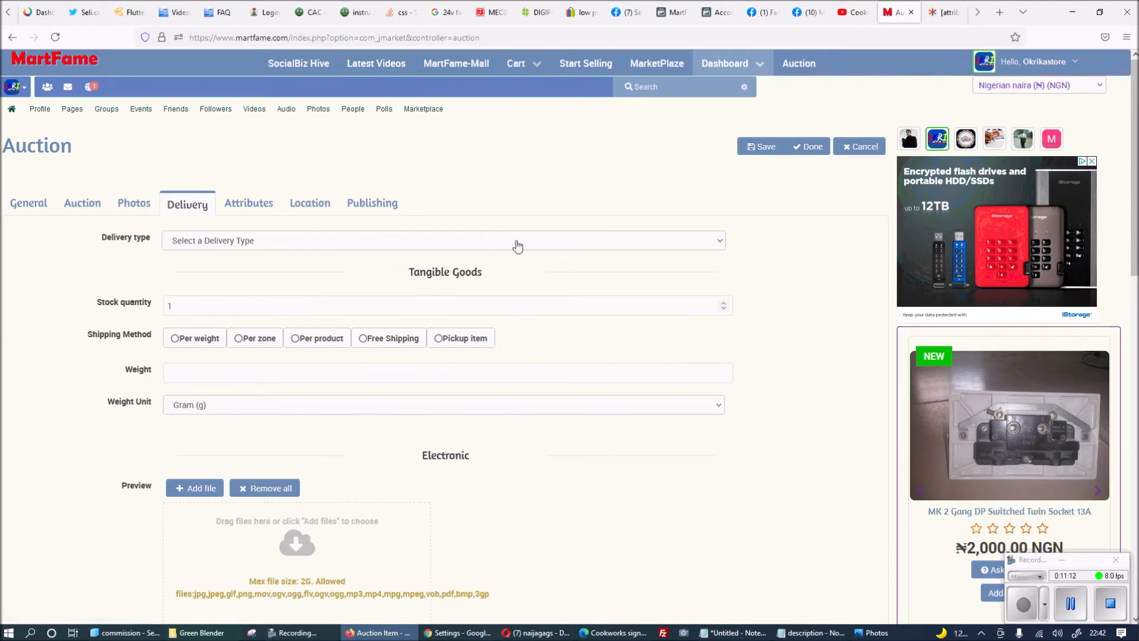
Set the delivery type to Goods with Attachement and check the stock quantity of 1.
left_click(516, 244)
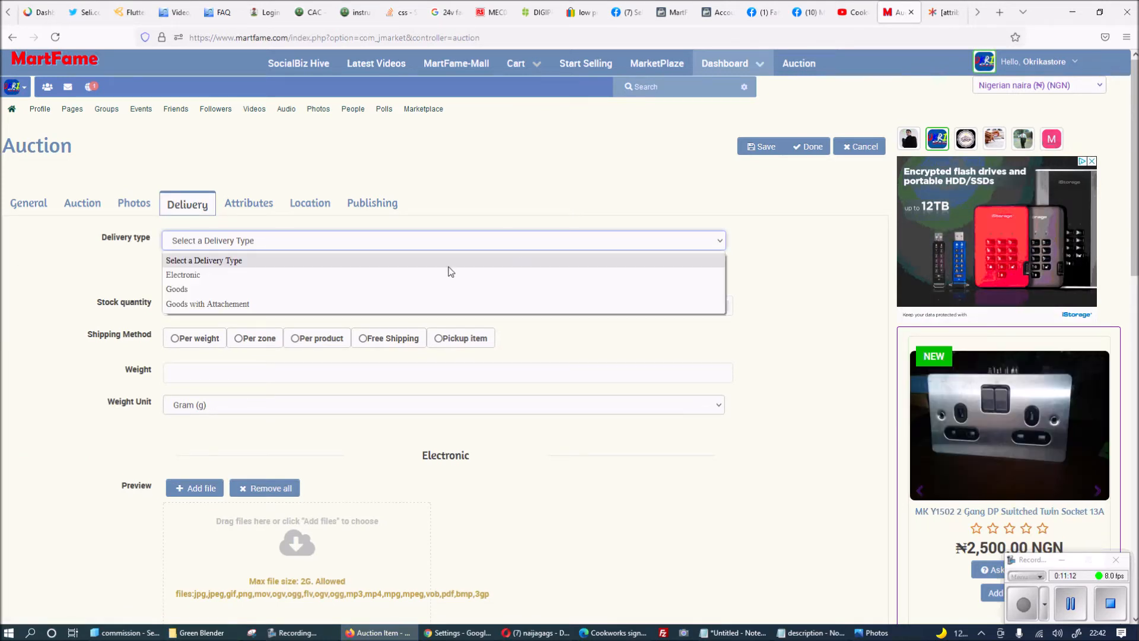
left_click(259, 304)
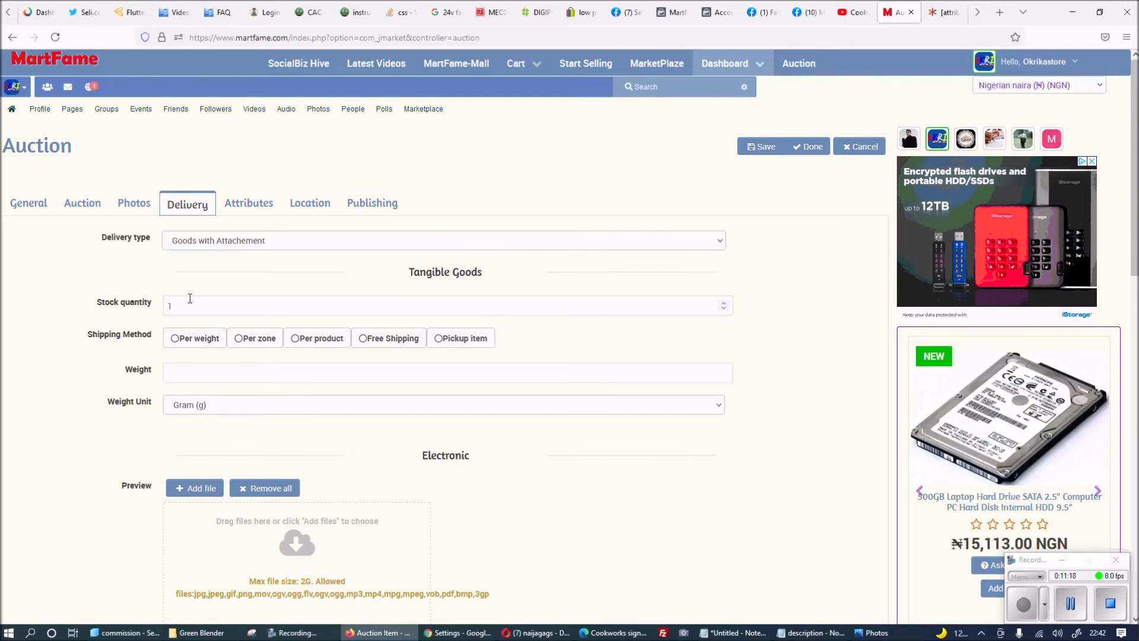
mouse_move(116, 306)
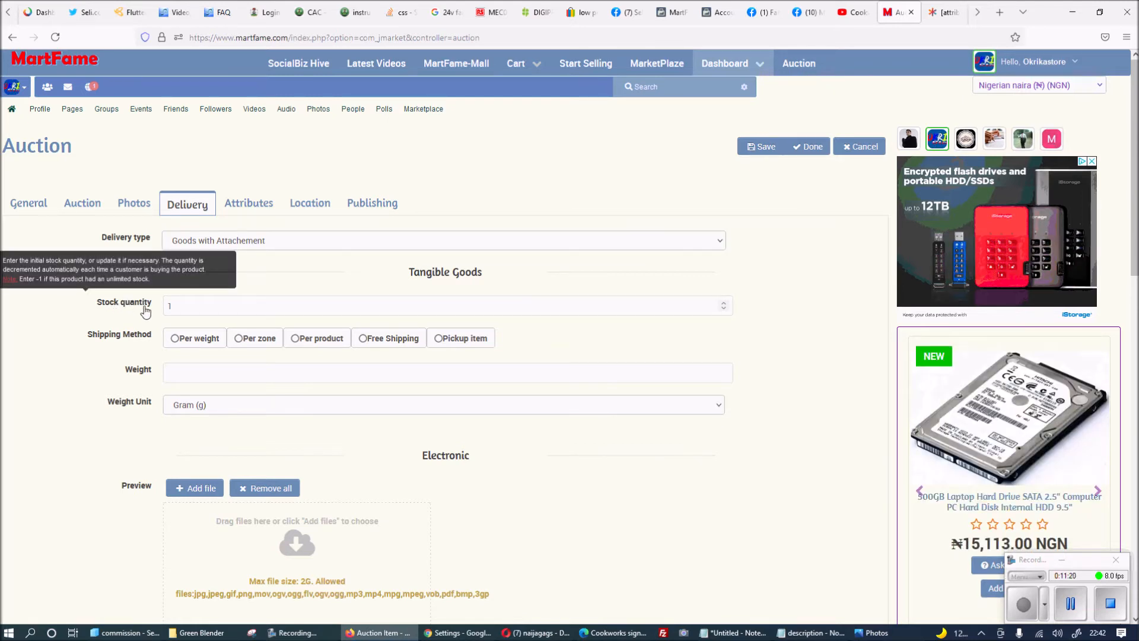
double_click(169, 305)
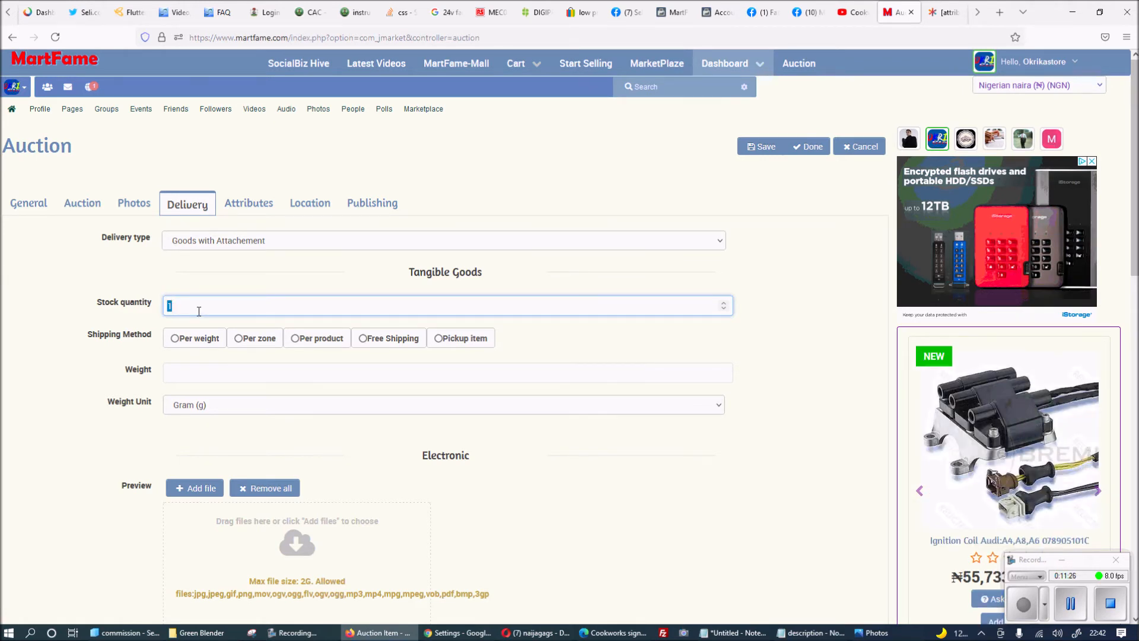
left_click(179, 306)
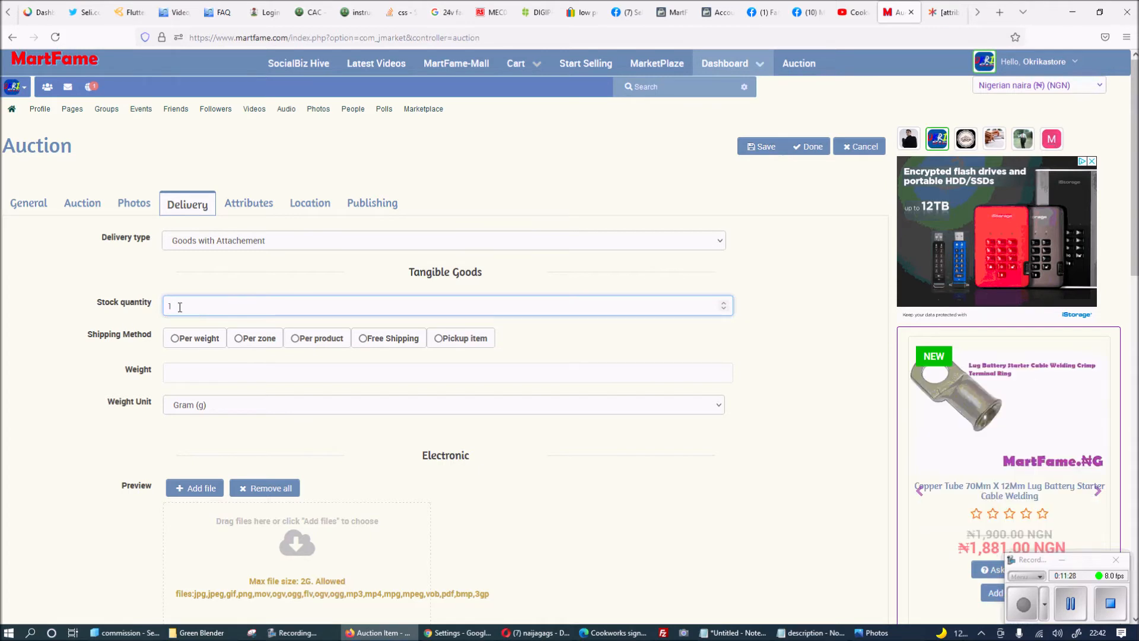
key("ctrl+a")
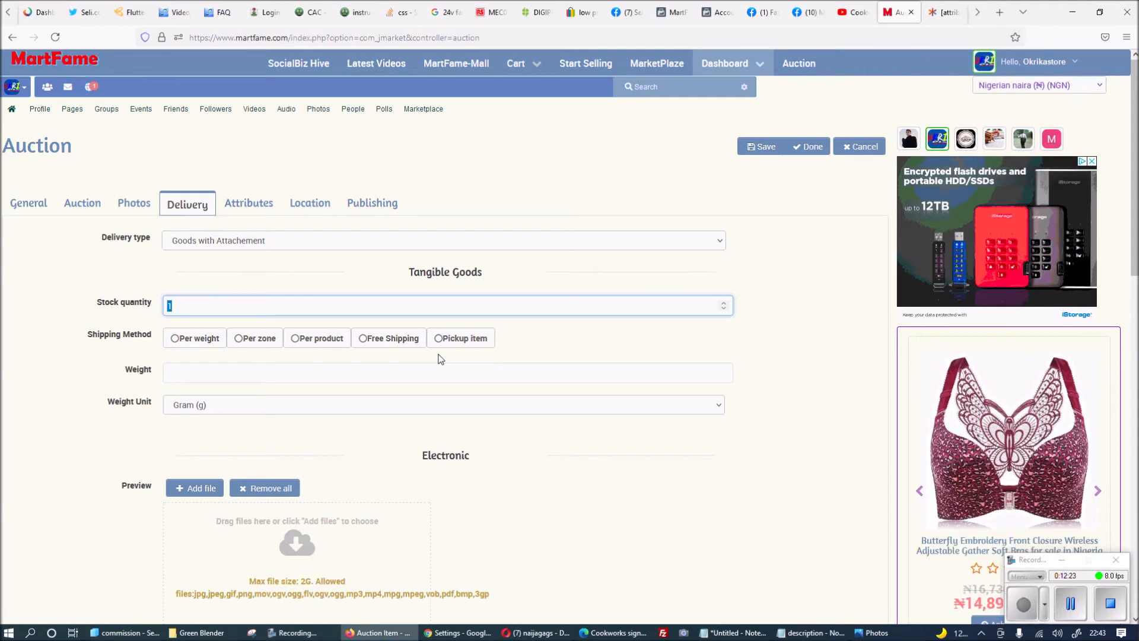
Choose Pickup item as the shipping method.
left_click(476, 343)
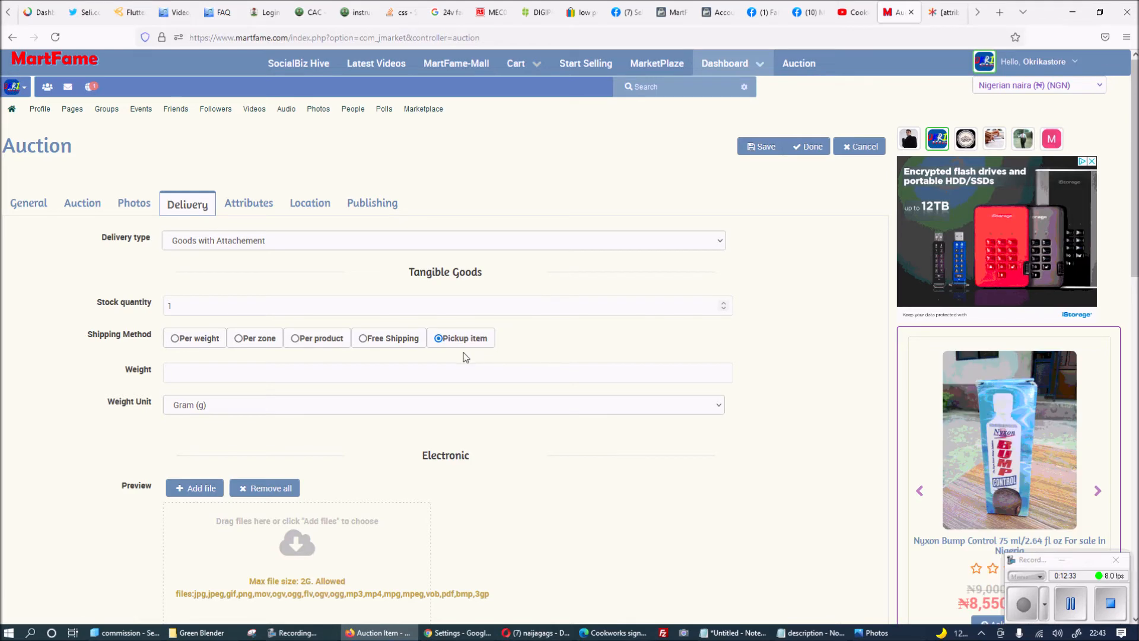
left_click(429, 372)
scroll(141, 383, "down", 2)
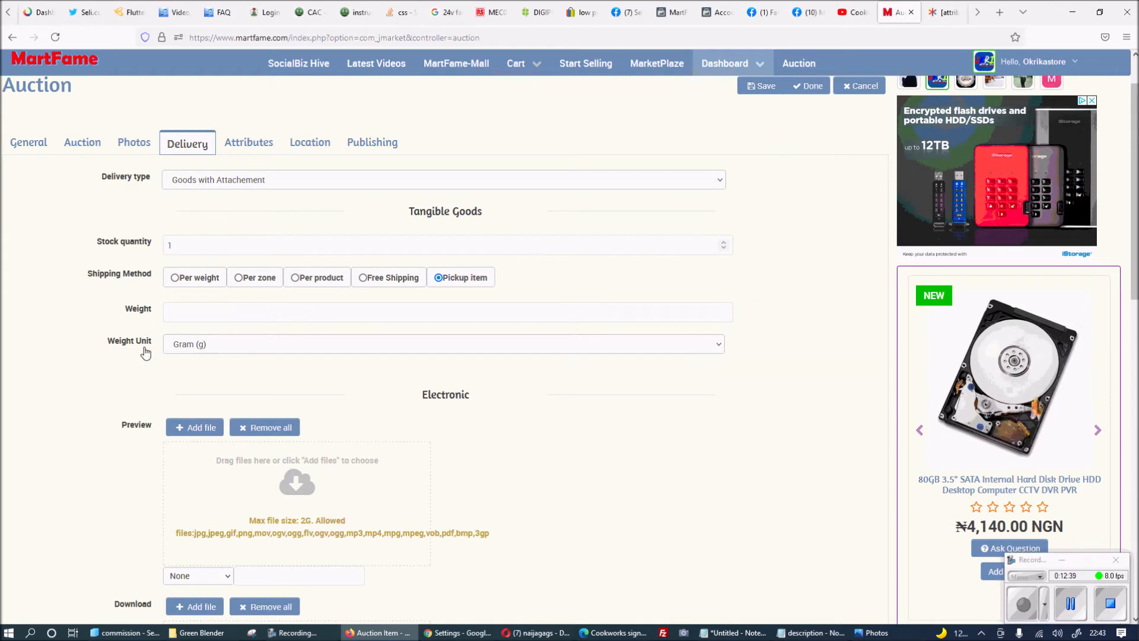
Keep the weight unit at Gram and set the preview source to YouTube.
left_click(345, 344)
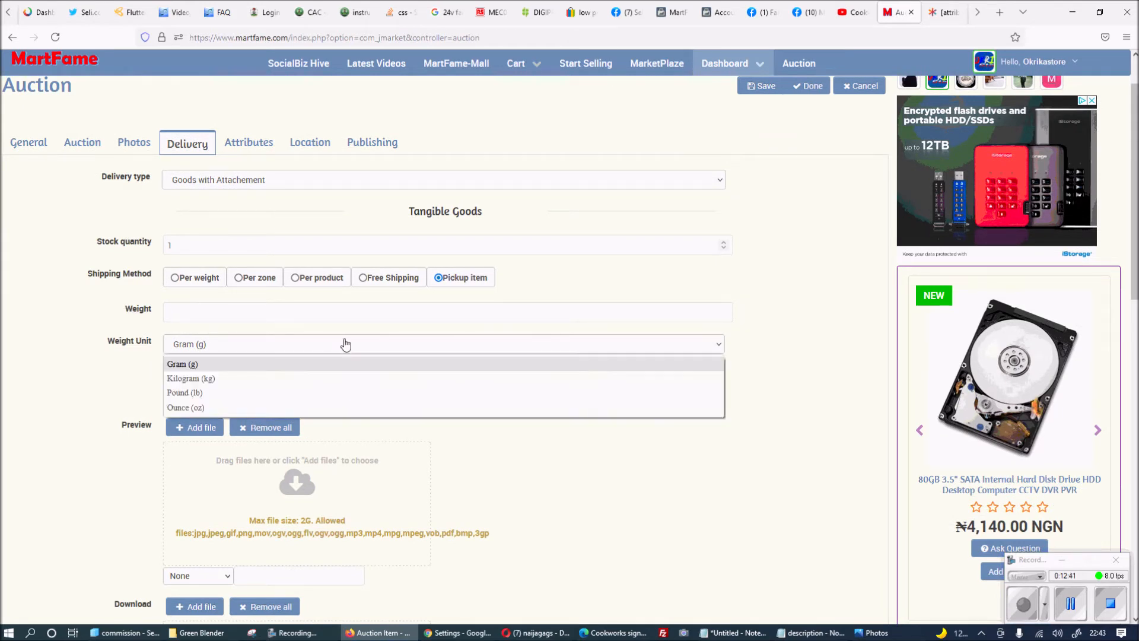
left_click(107, 386)
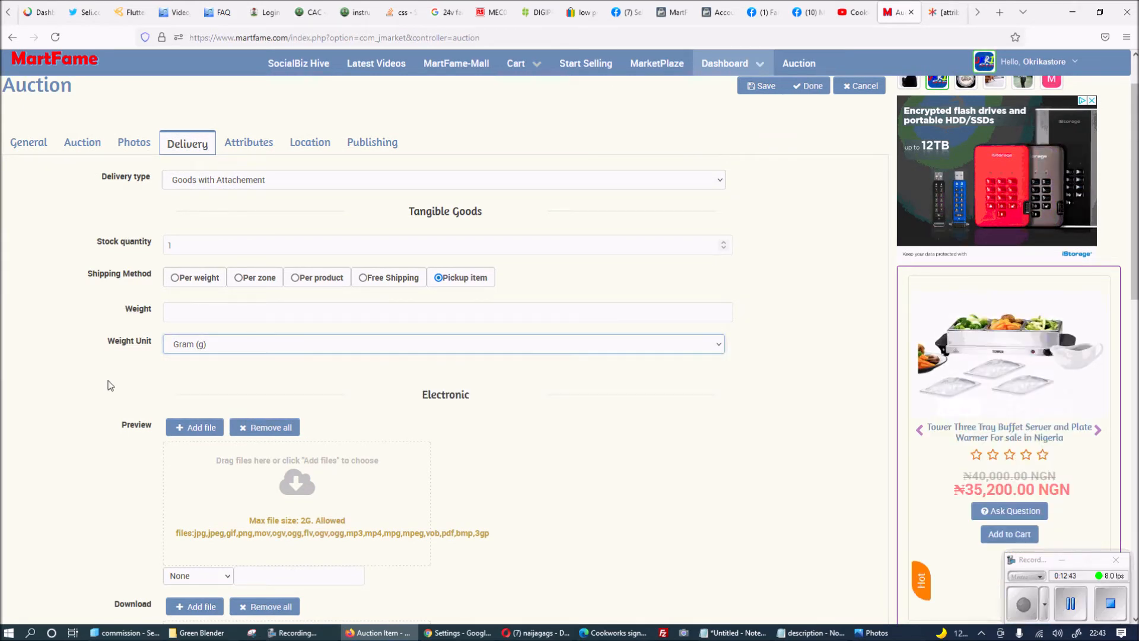
scroll(110, 386, "down", 4)
scroll(210, 284, "up", 1)
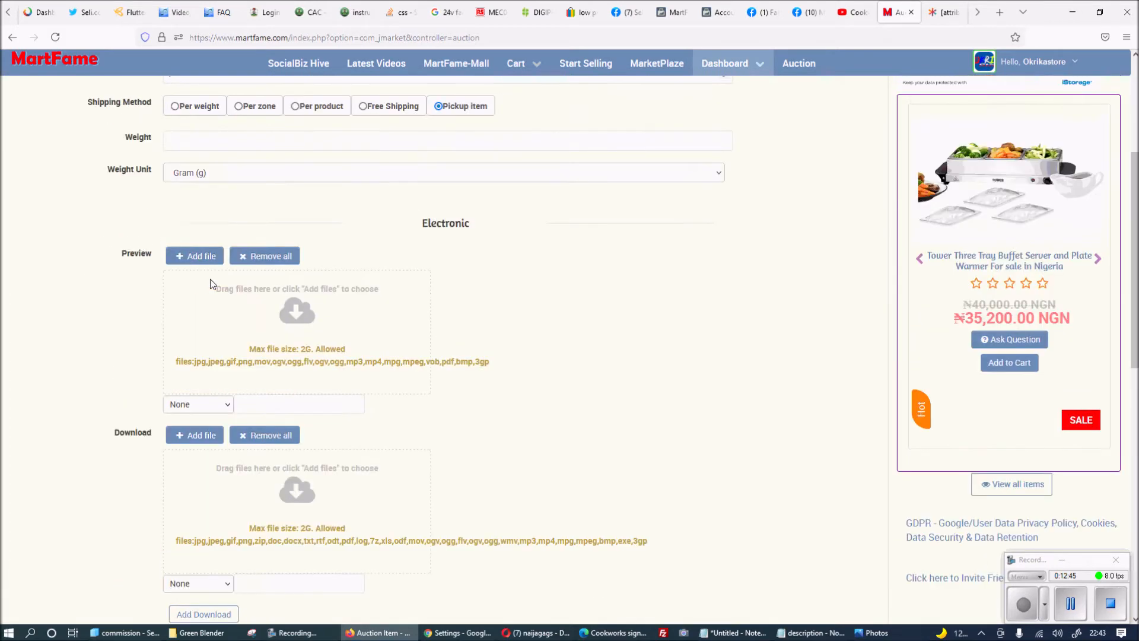
scroll(210, 278, "up", 1)
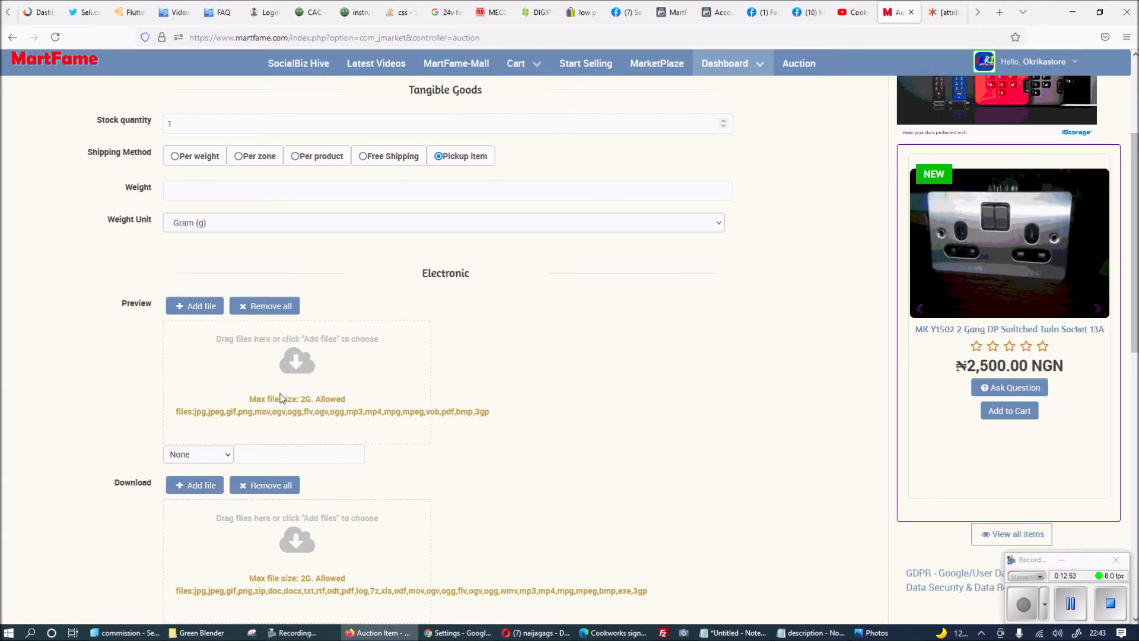
left_click(229, 457)
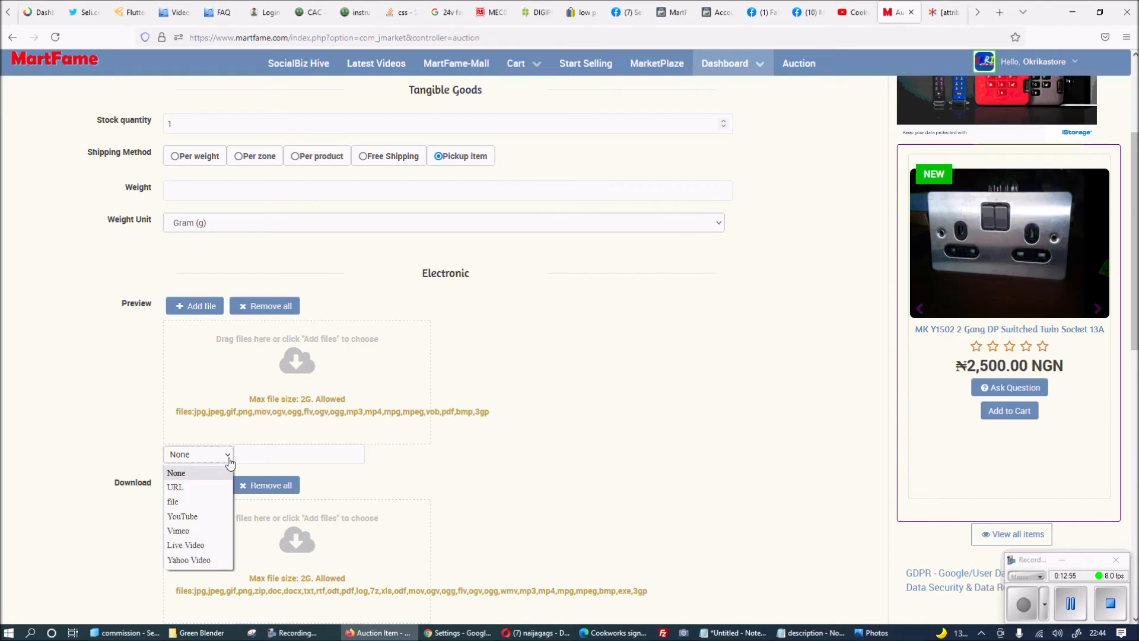
left_click(191, 516)
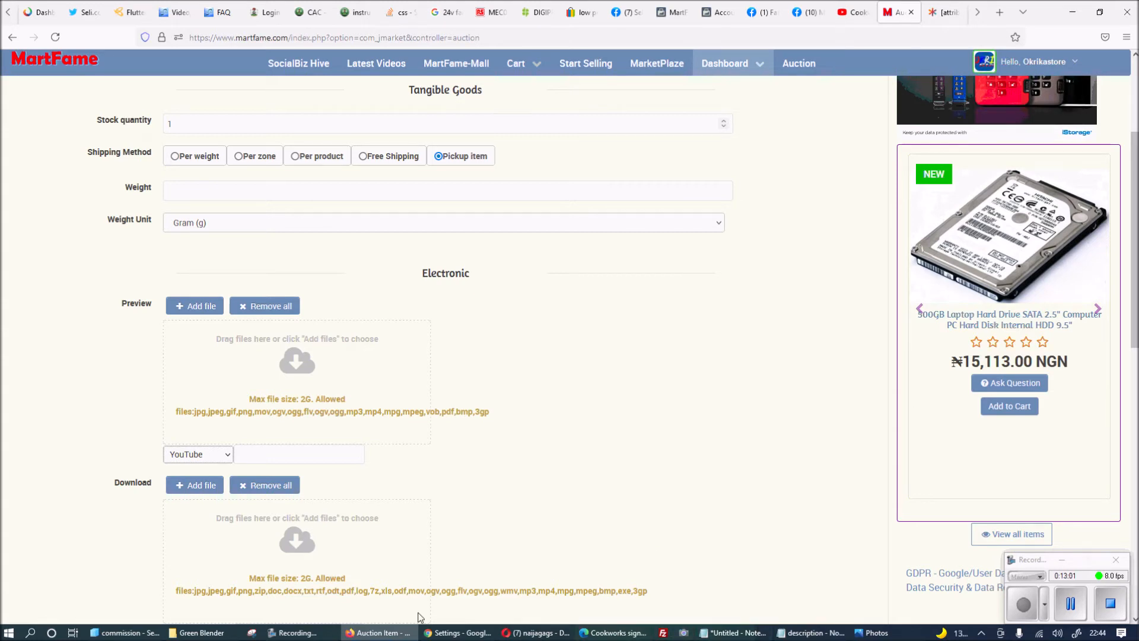
Drag the blender video file into the Preview upload area, then cancel its upload.
left_click(234, 633)
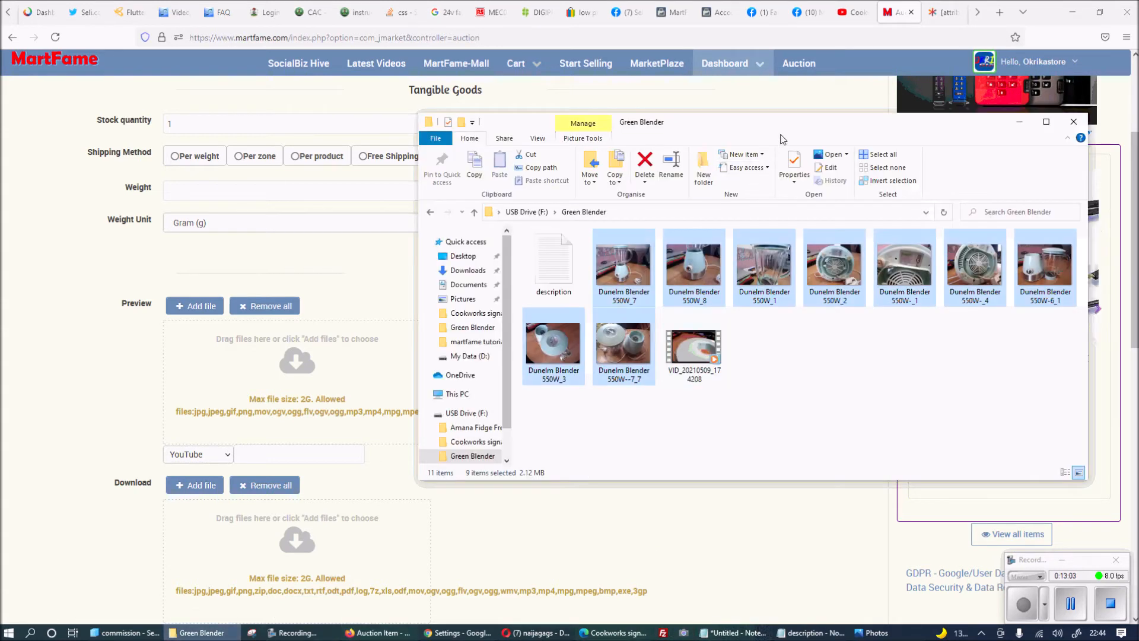
left_click_drag(738, 125, 953, 114)
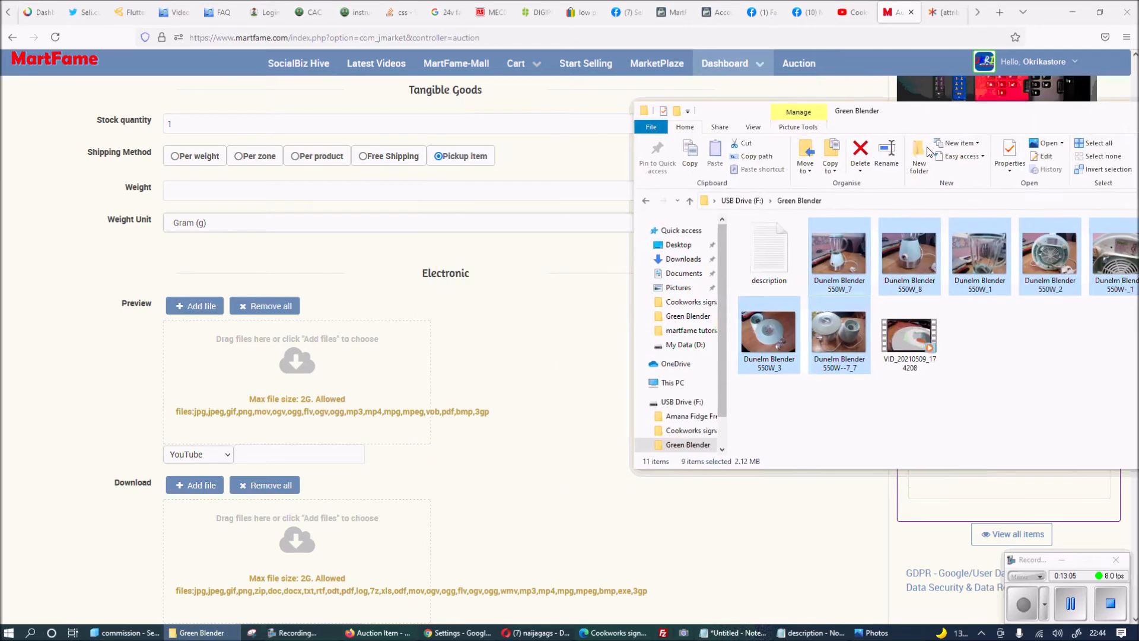
left_click(983, 344)
left_click_drag(913, 342, 332, 383)
left_click(435, 401)
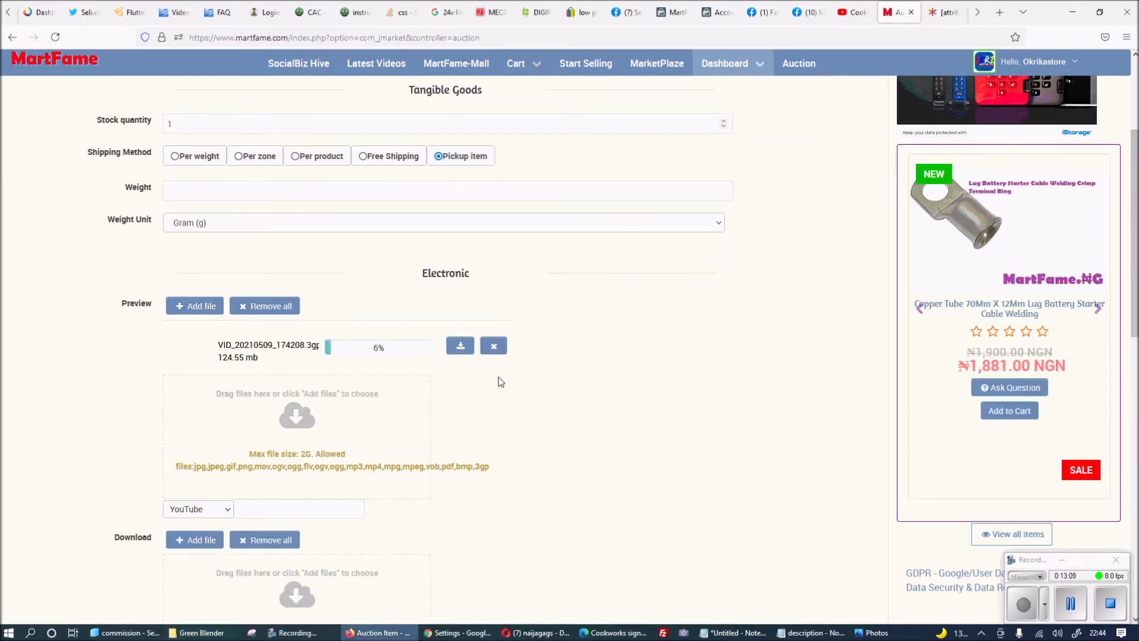
left_click(489, 347)
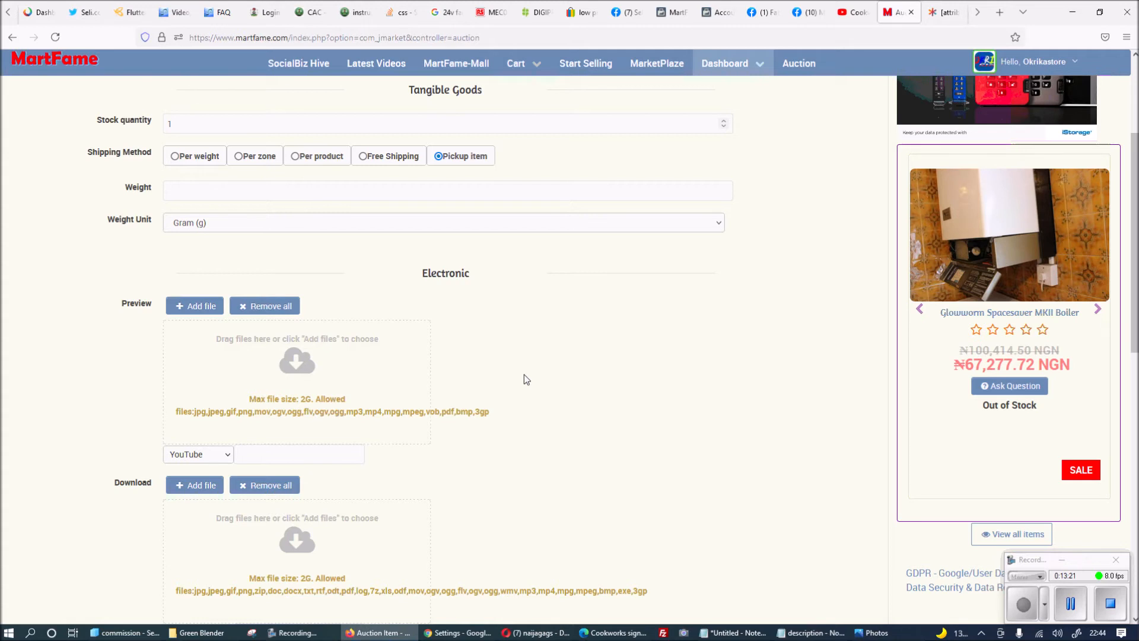
Focus the YouTube link field and check its previously entered links.
left_click(332, 451)
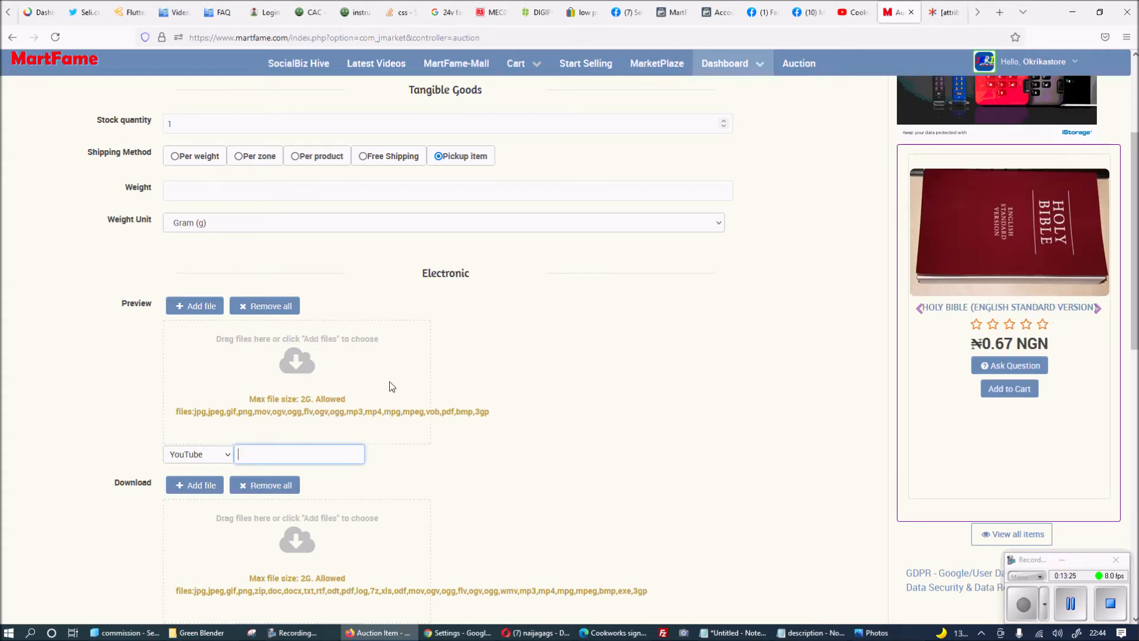
left_click(316, 453)
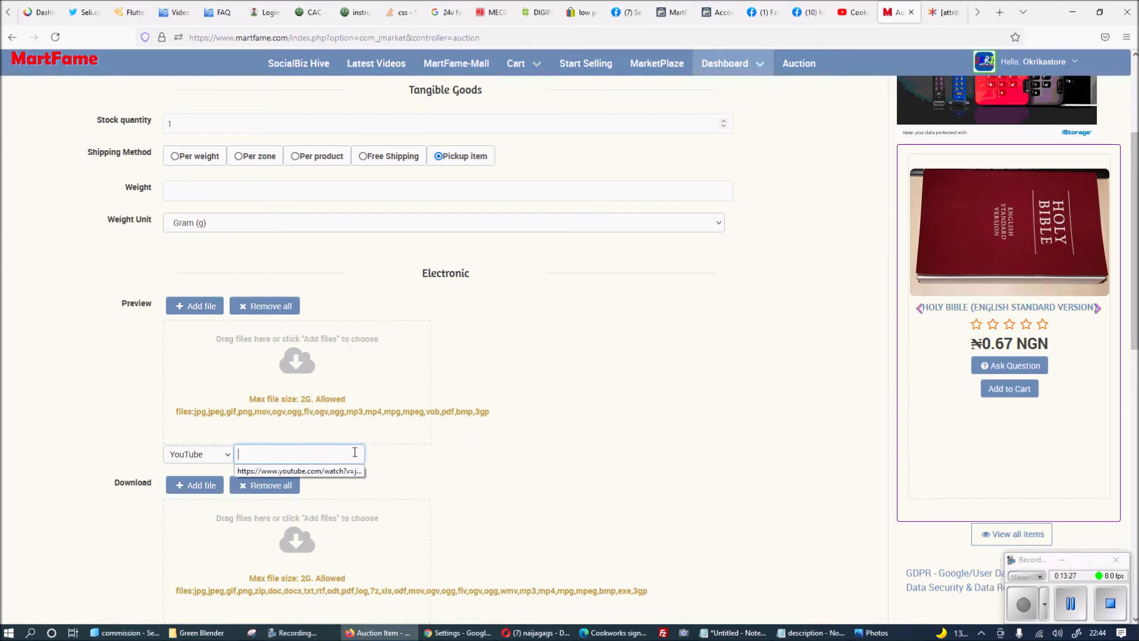
left_click(469, 631)
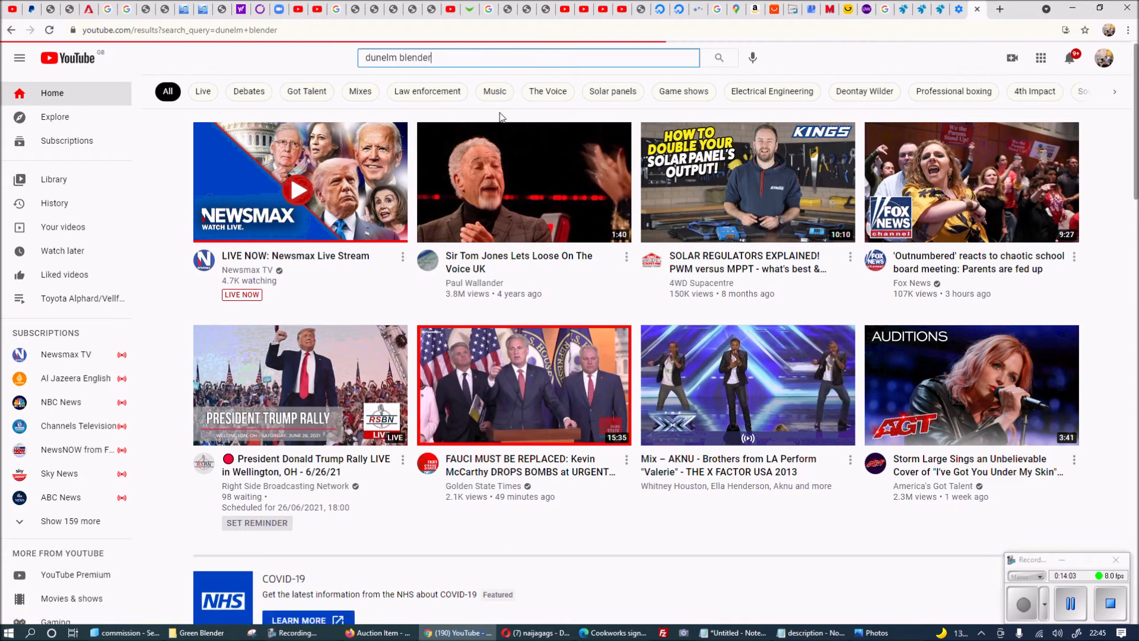
Open the 'Dunelm Blender 550W - MartFame.NG' search result, pause it, and copy its URL.
scroll(535, 232, "down", 4)
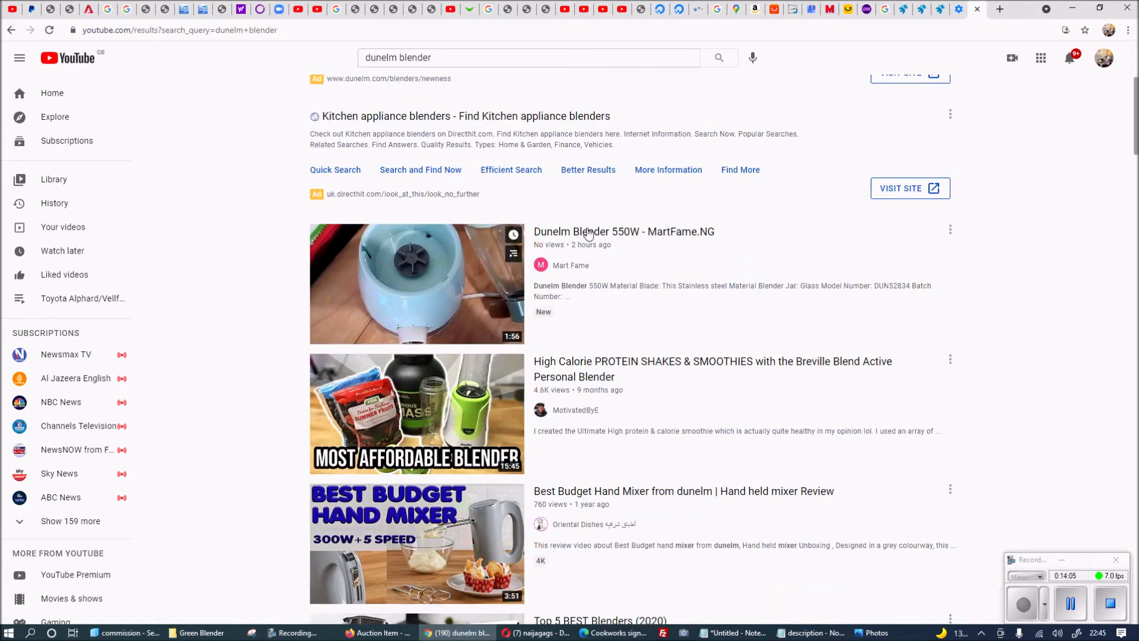
left_click(605, 236)
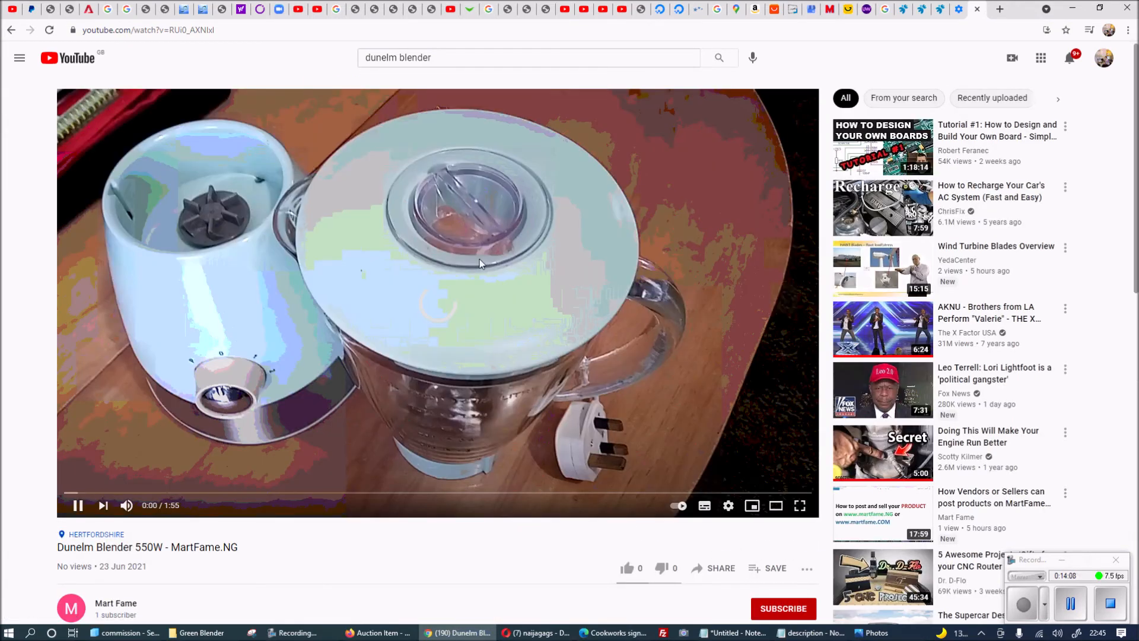
left_click(479, 258)
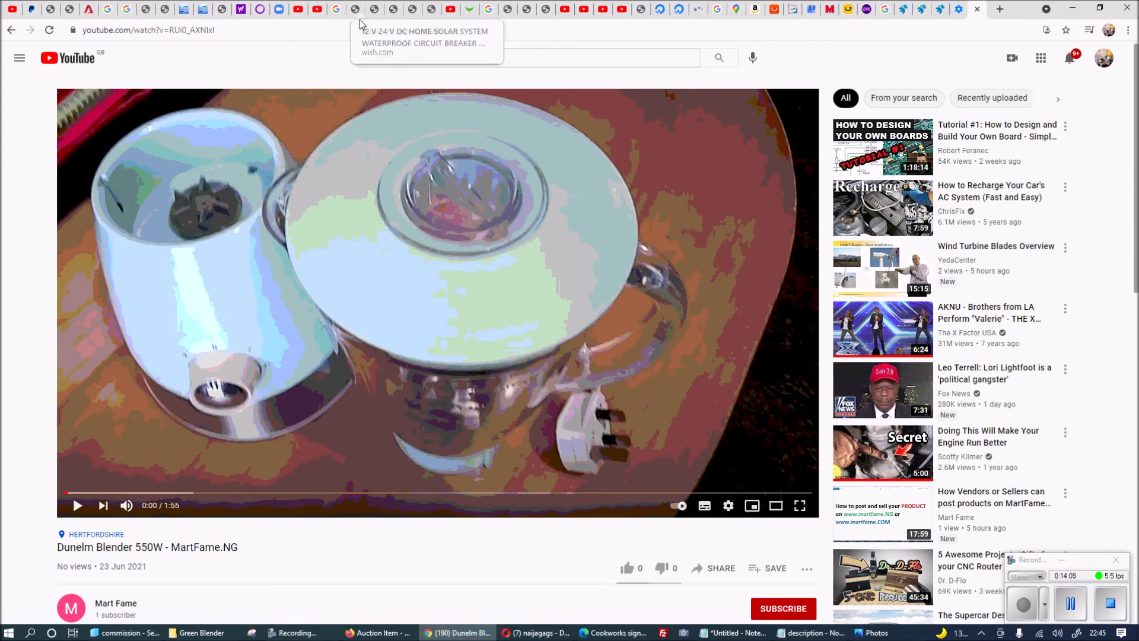
left_click(355, 30)
key("ctrl+c")
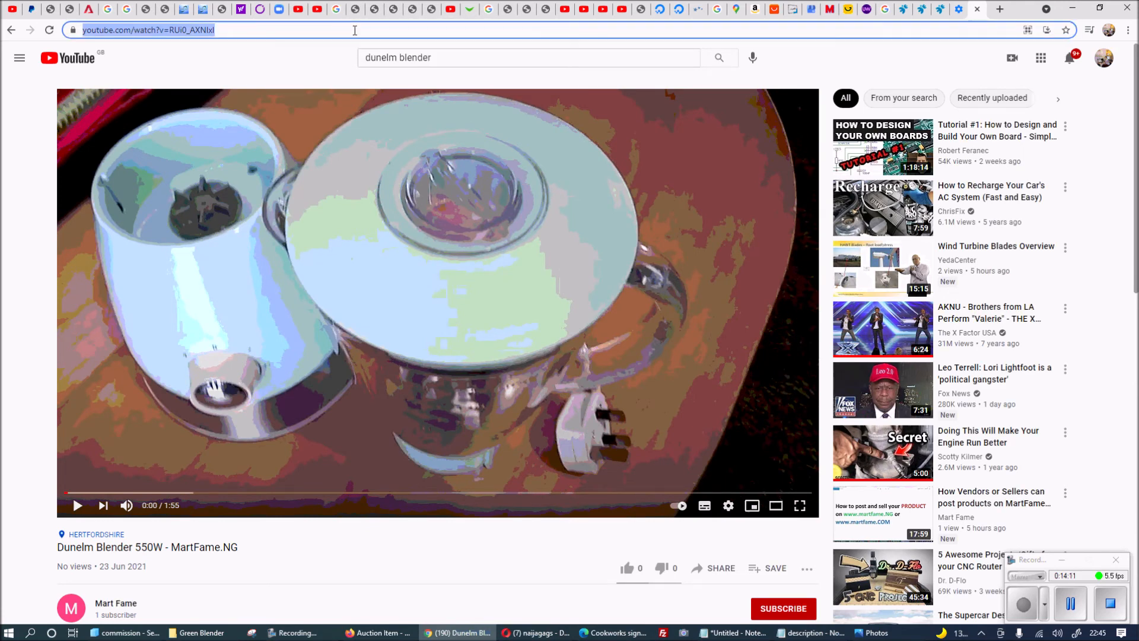
left_click(1081, 6)
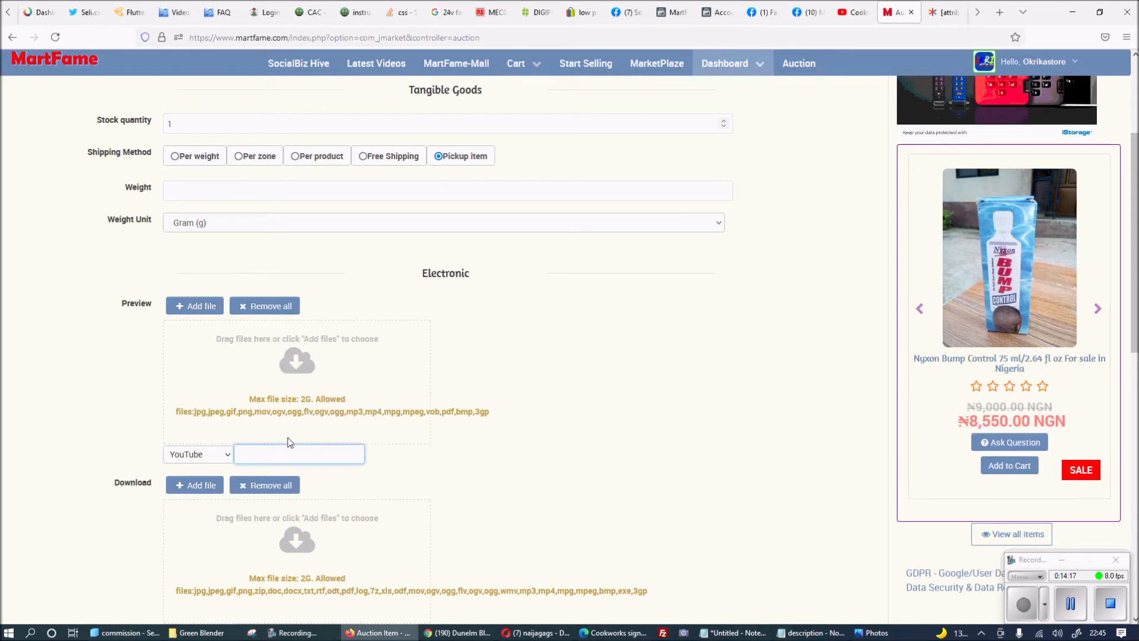
Paste the copied YouTube video link into the preview URL field.
key("ctrl+v")
left_click(507, 437)
scroll(508, 432, "down", 4)
scroll(507, 431, "up", 6)
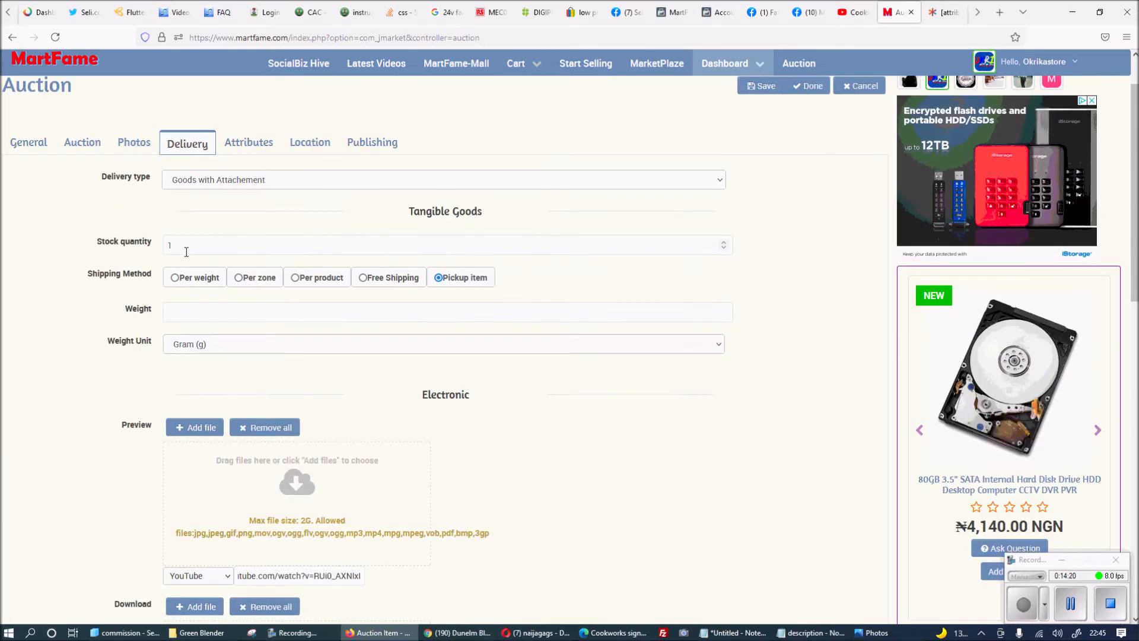
Enter 20 as the Return Period under Attributes.
left_click(249, 143)
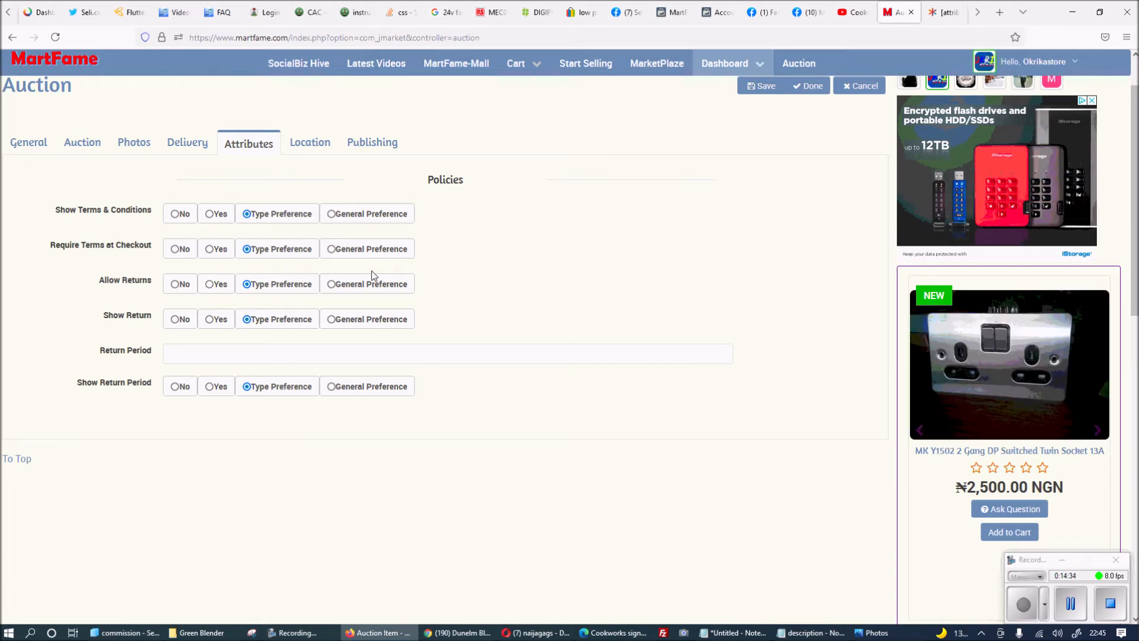
mouse_move(98, 220)
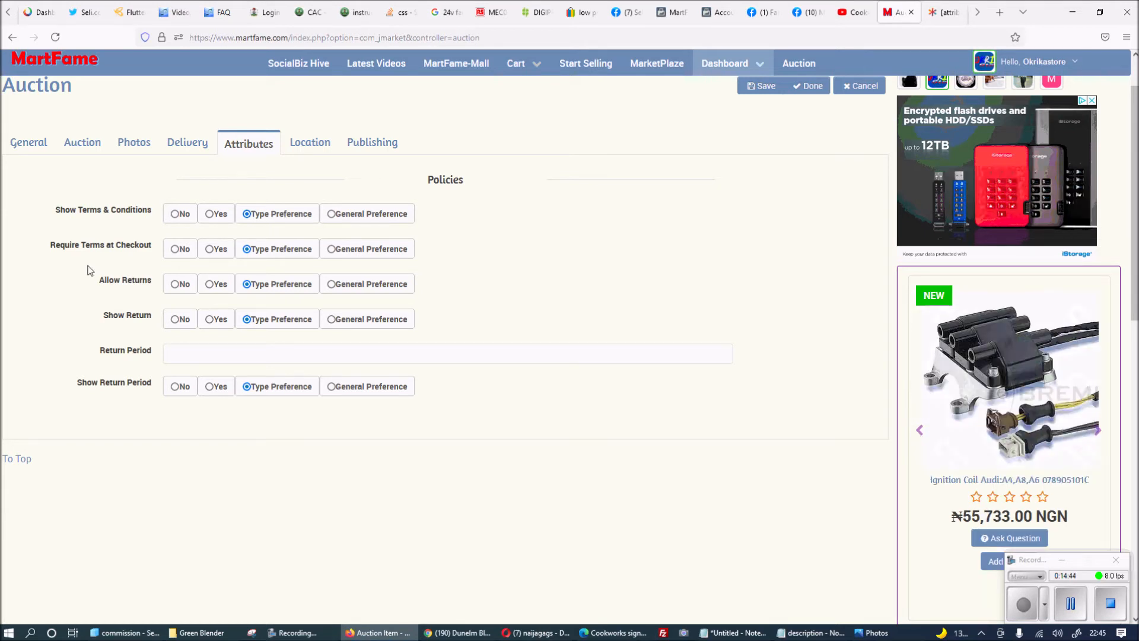
mouse_move(143, 254)
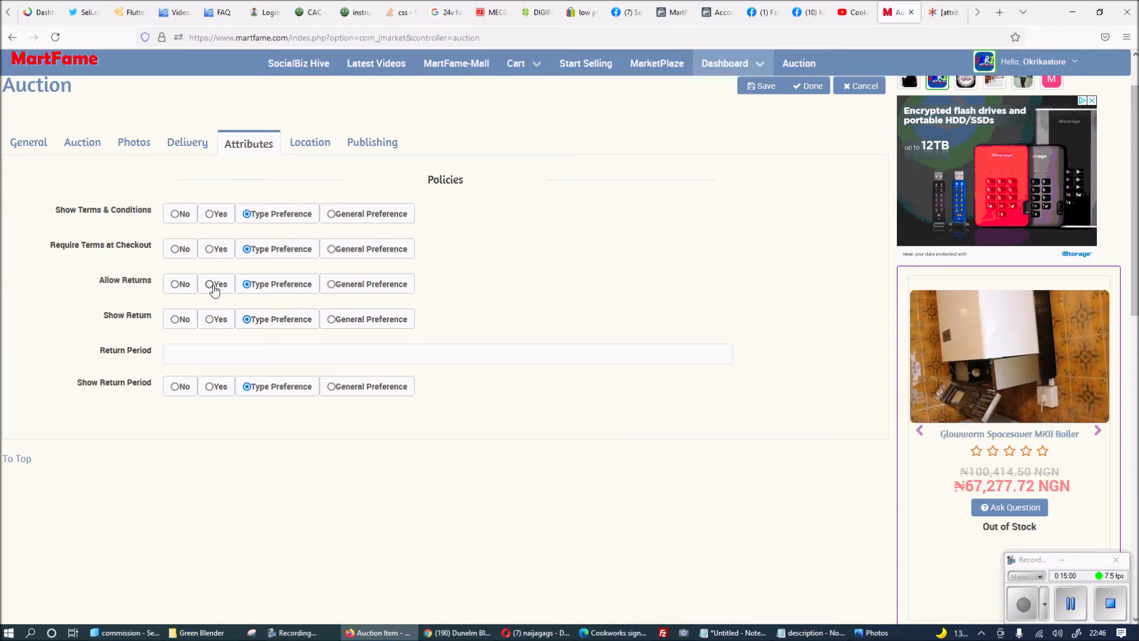
mouse_move(121, 323)
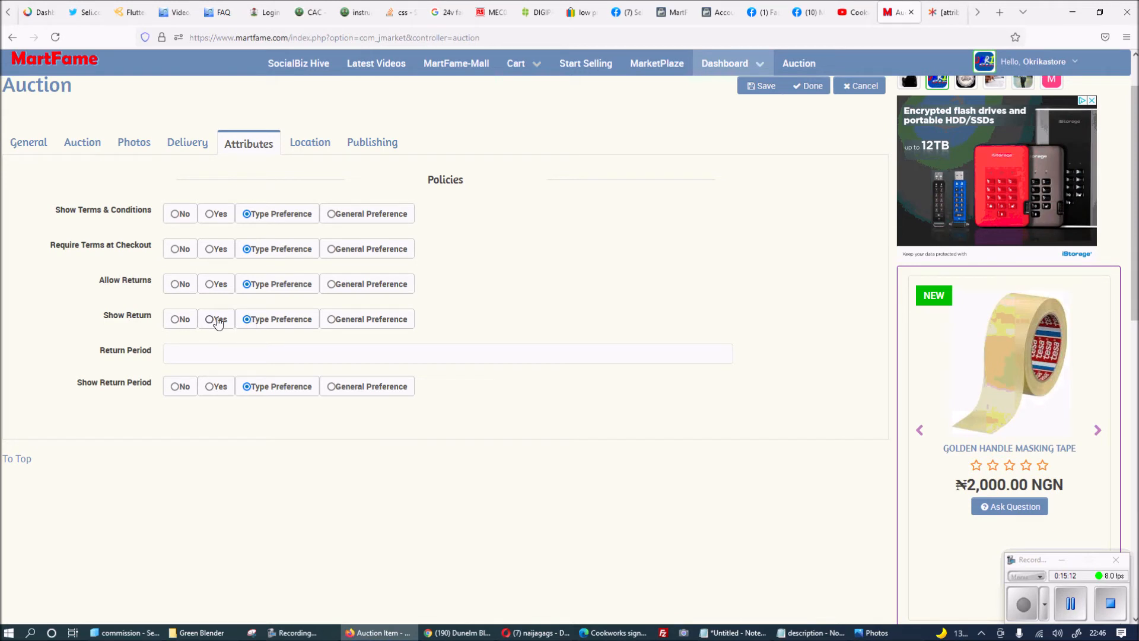
left_click(195, 351)
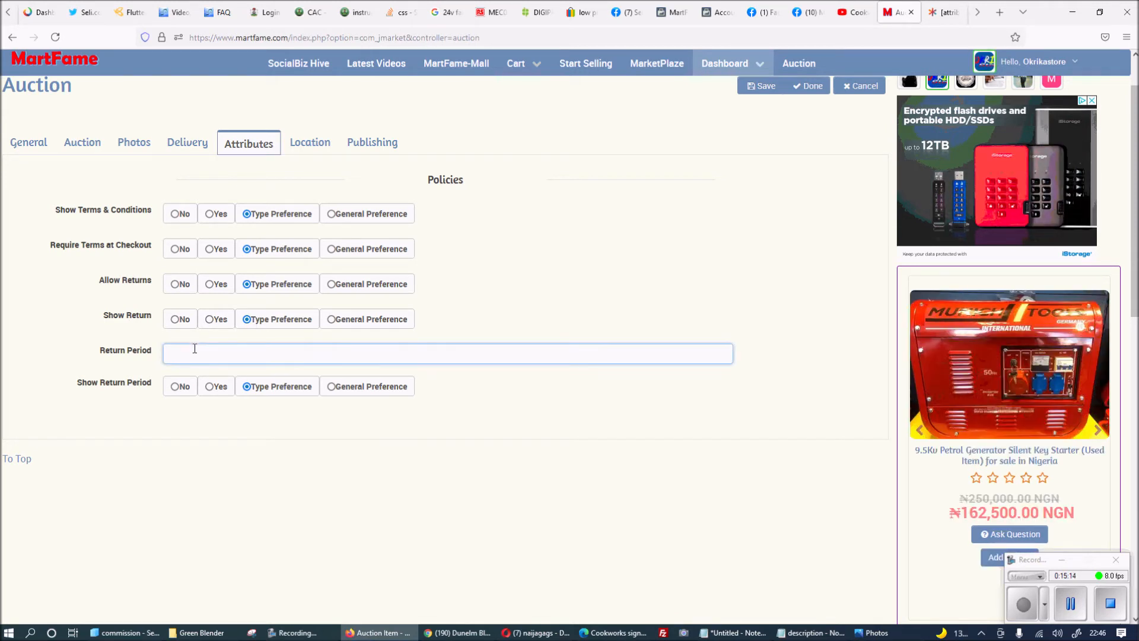
type("20")
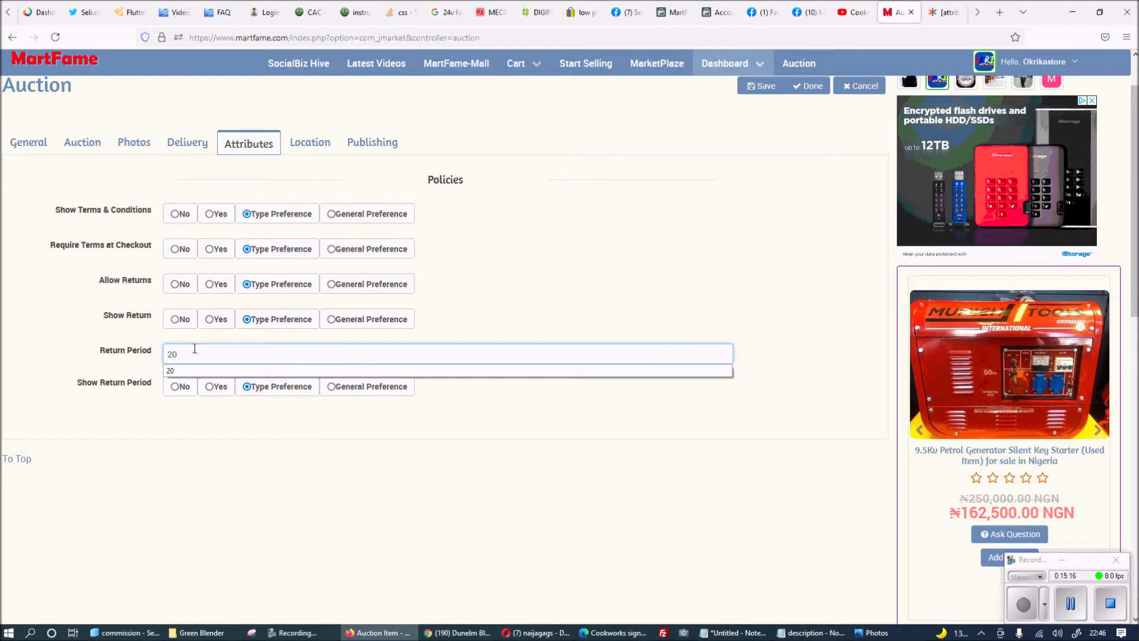
left_click(355, 457)
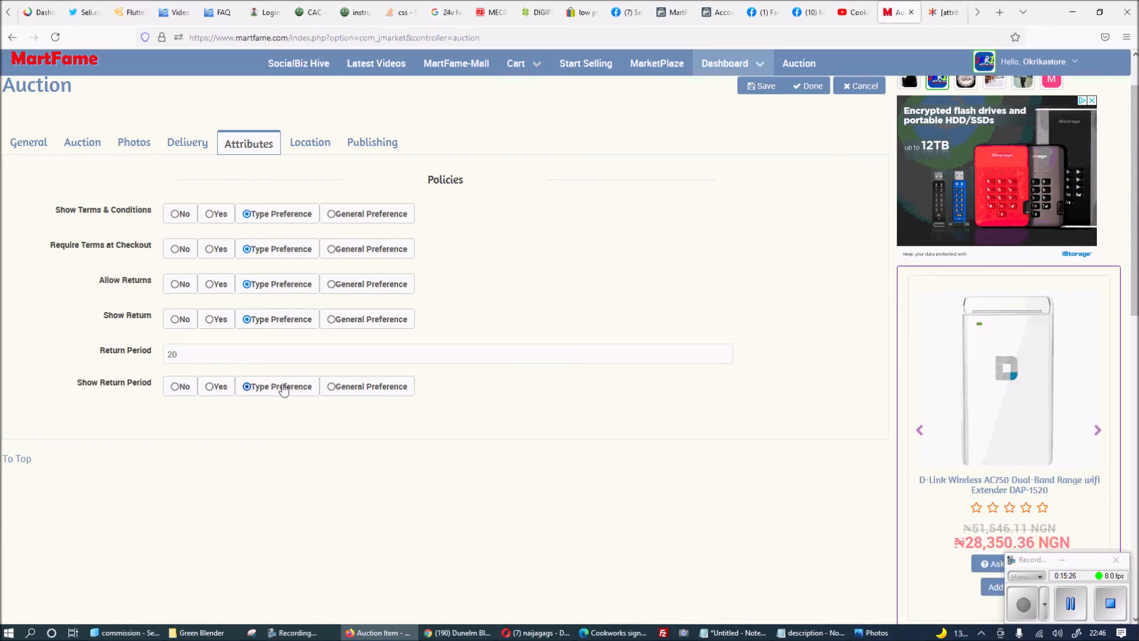
left_click(309, 144)
Type the seller's street address into the Location Address field.
left_click(307, 181)
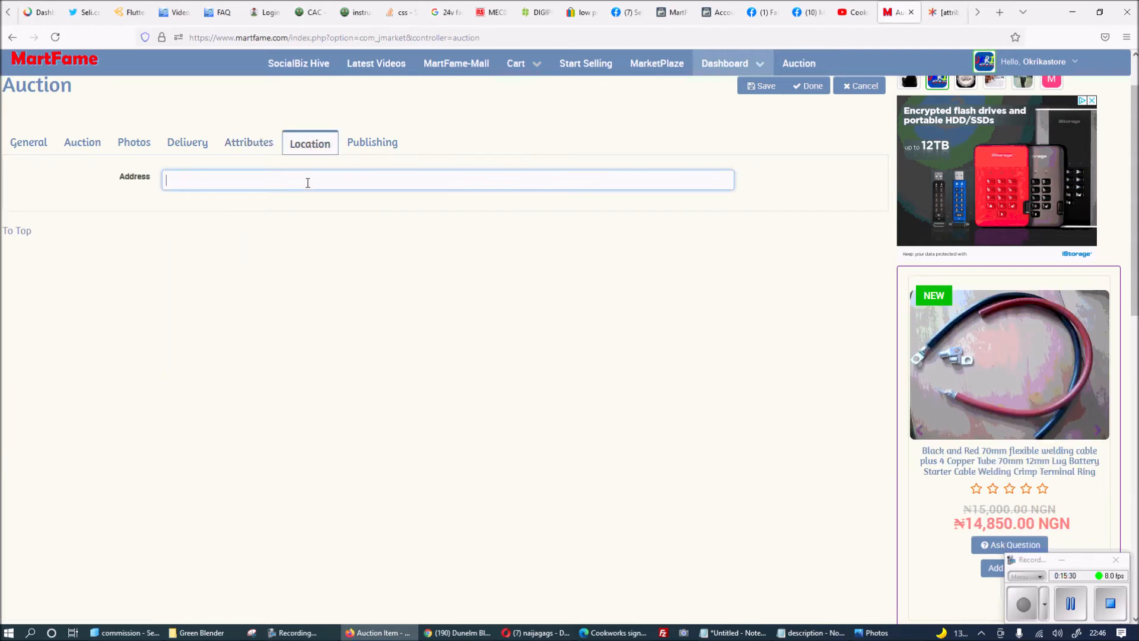
left_click(308, 181)
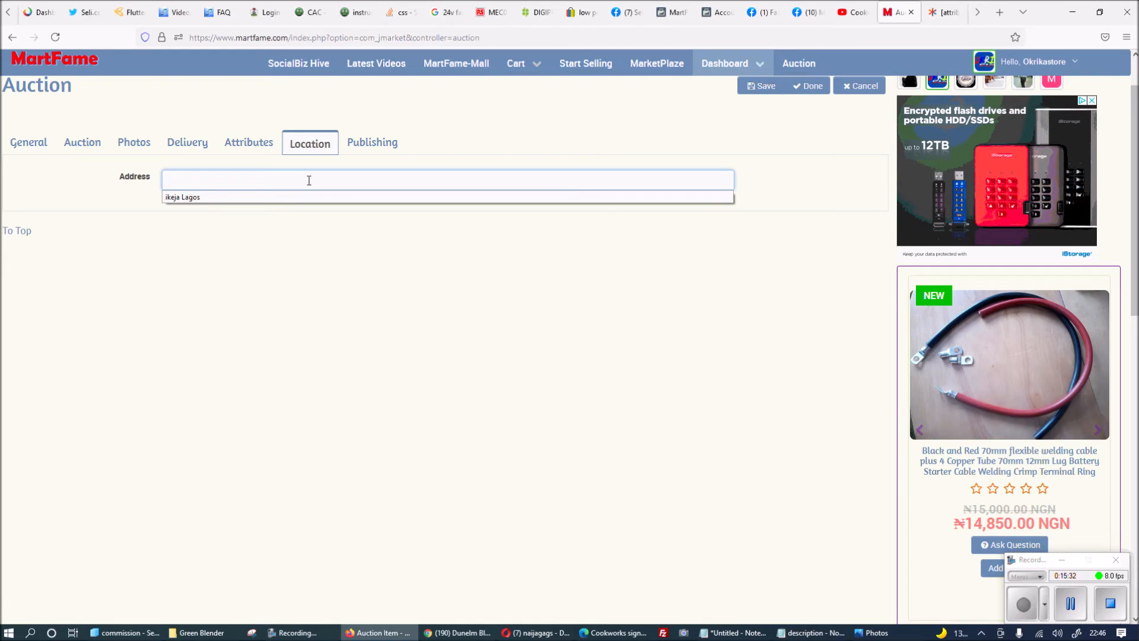
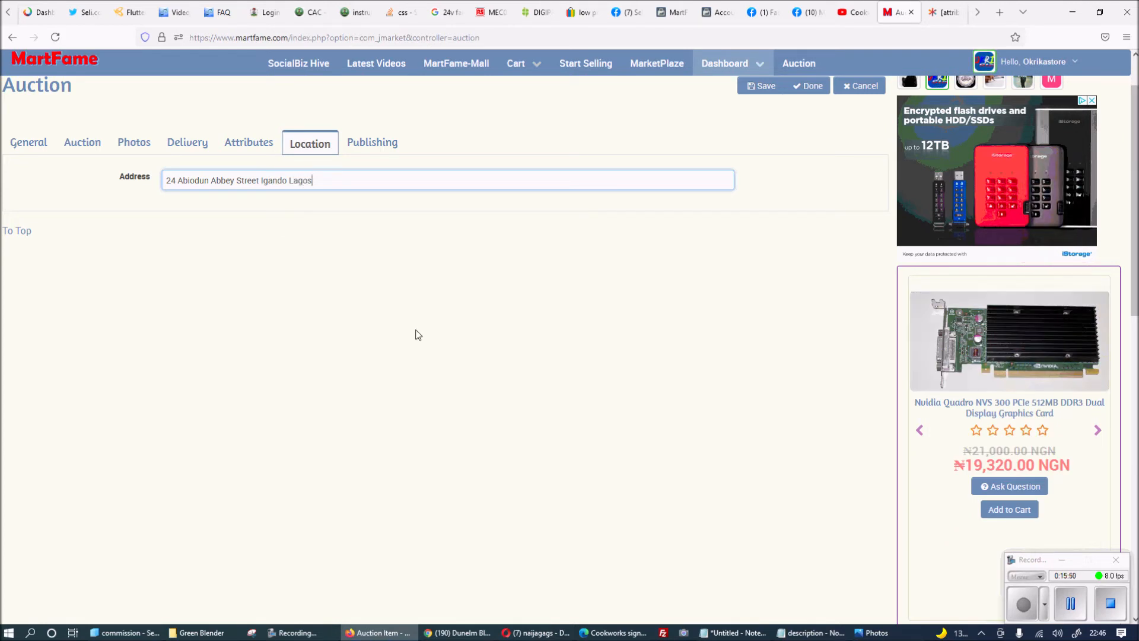
left_click(374, 143)
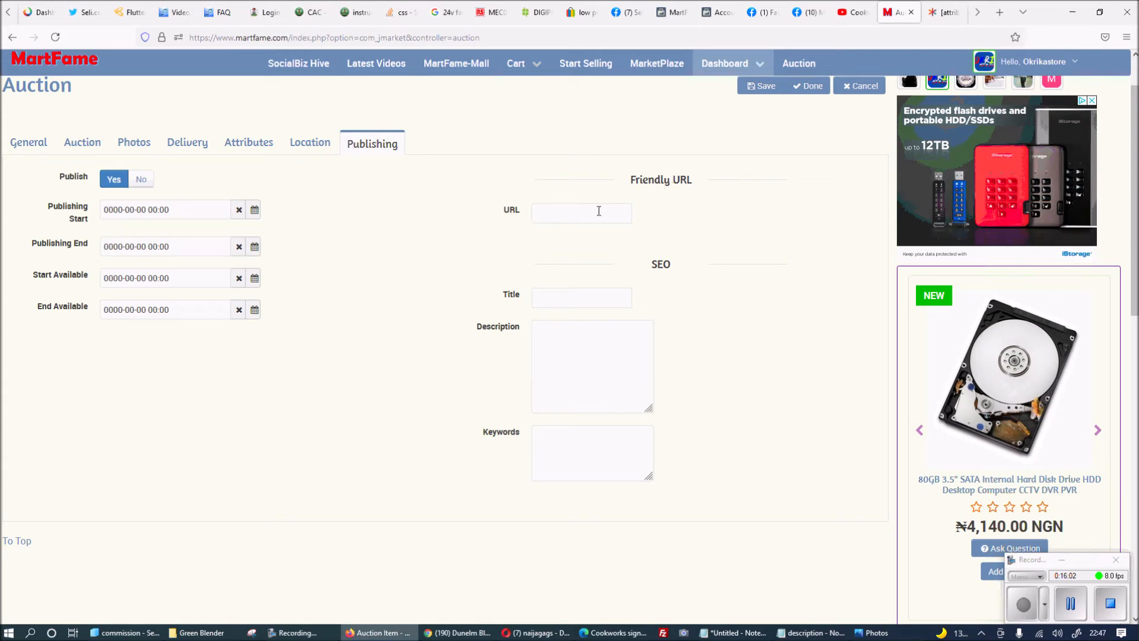
left_click(573, 214)
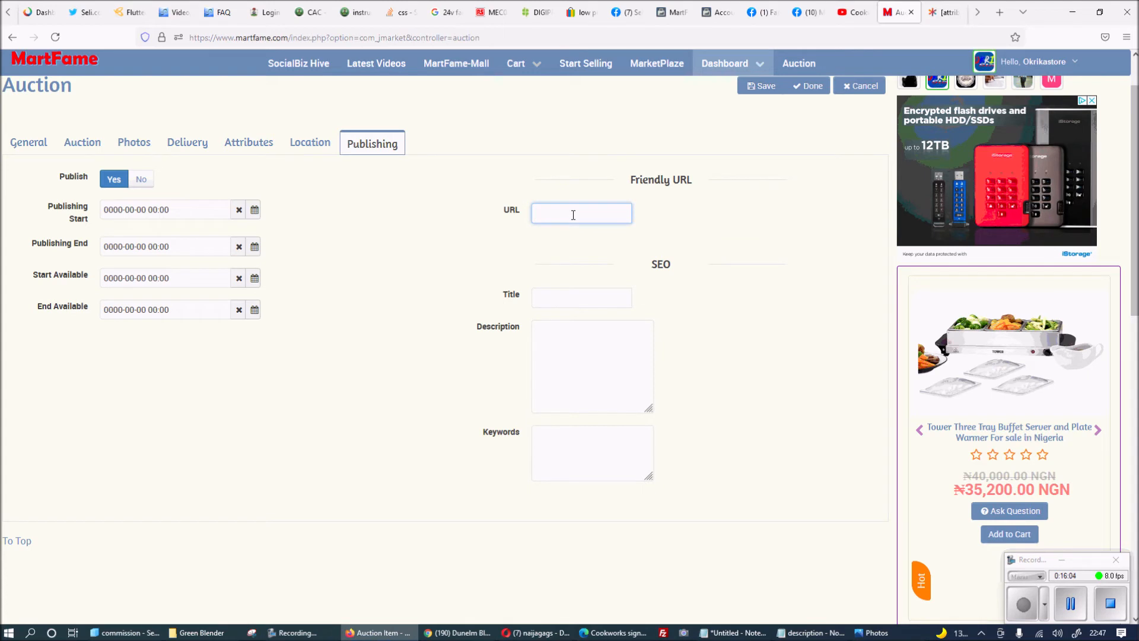
left_click(28, 142)
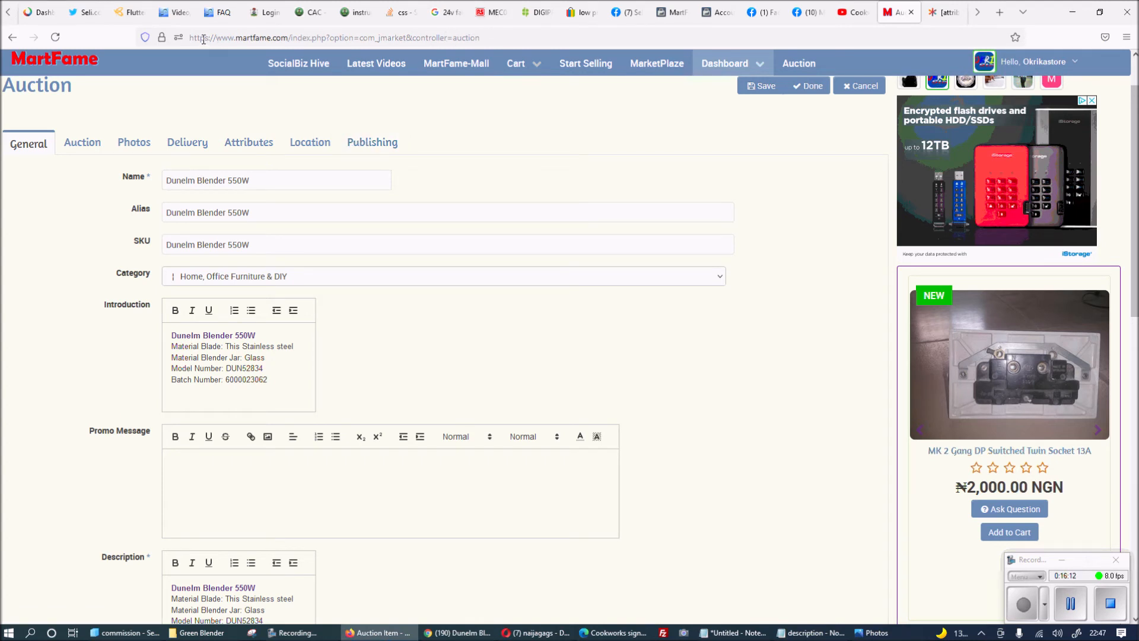
left_click_drag(210, 37, 486, 37)
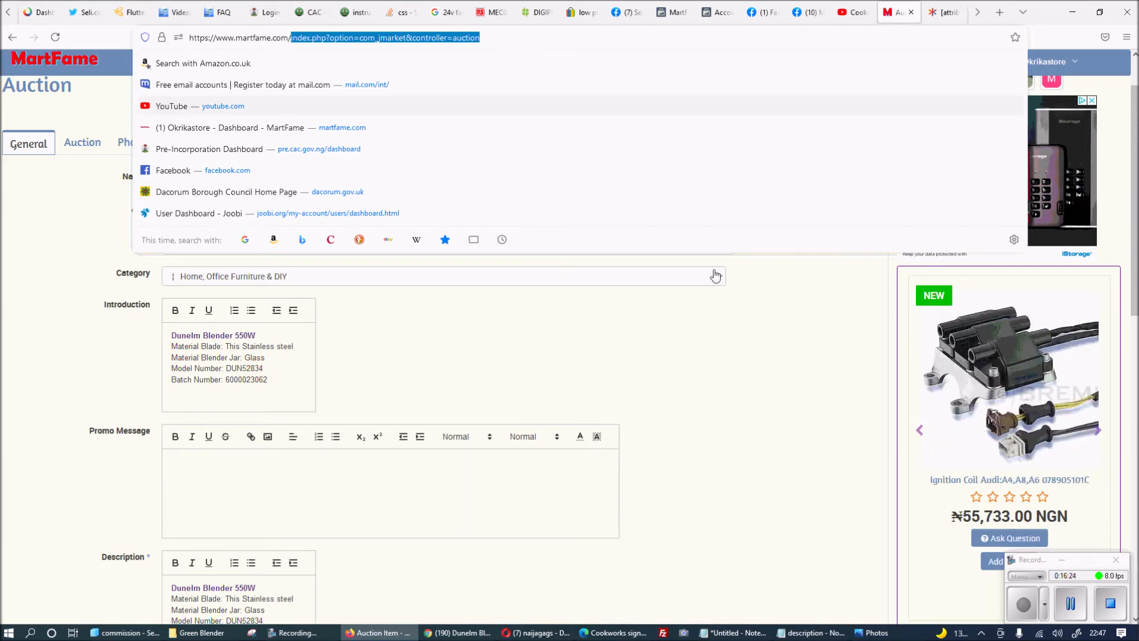
left_click(710, 364)
left_click_drag(256, 180, 91, 236)
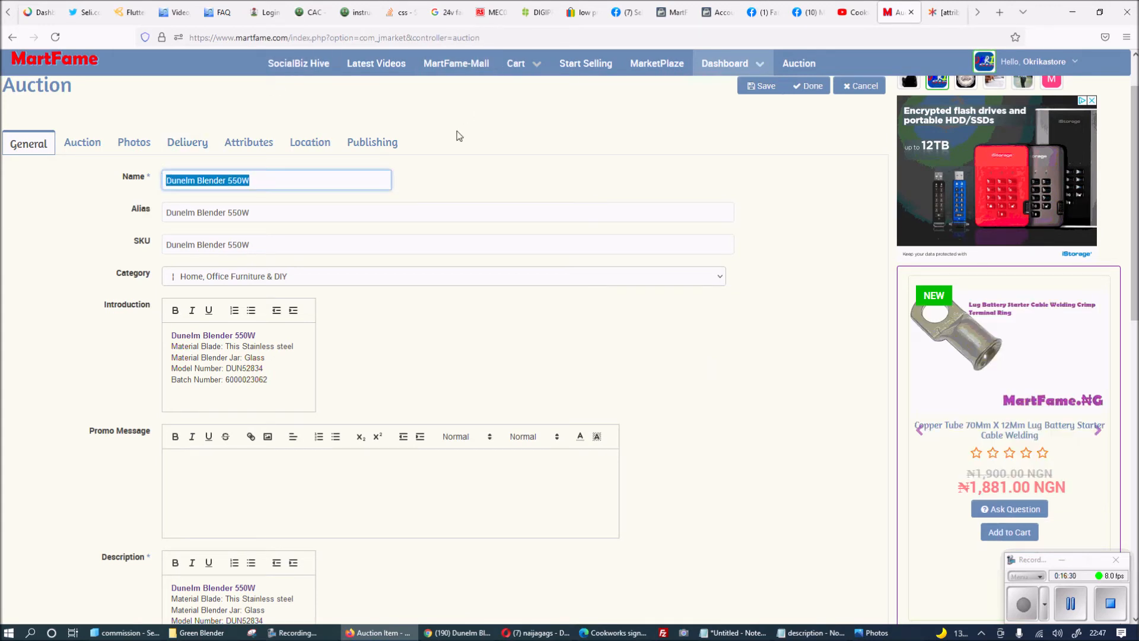
left_click(373, 143)
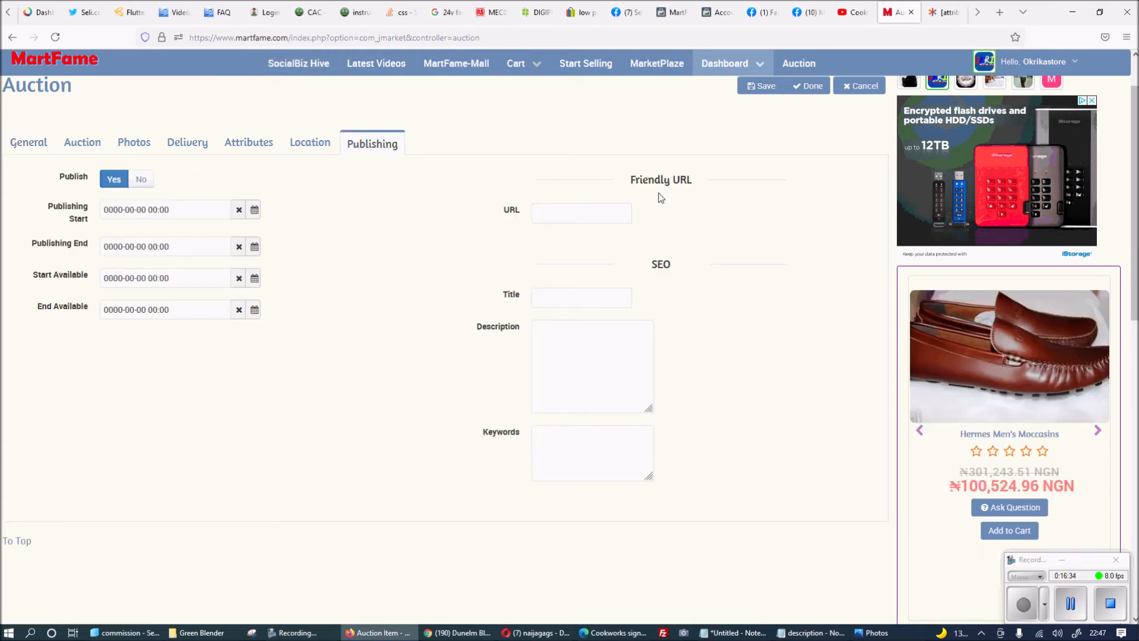
left_click(587, 216)
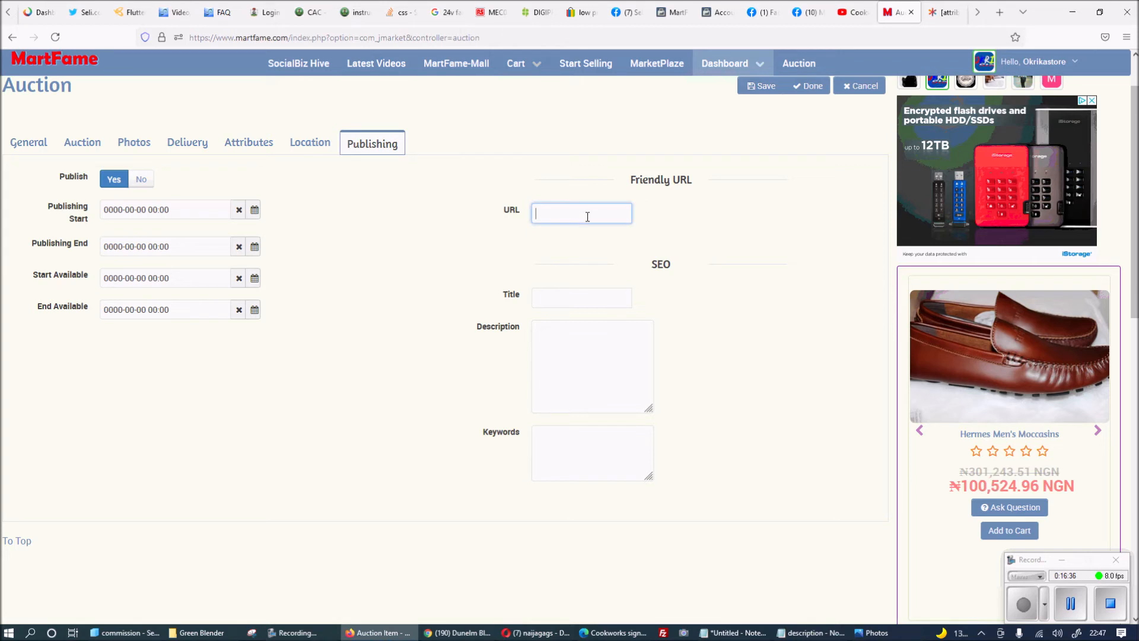
type("bl")
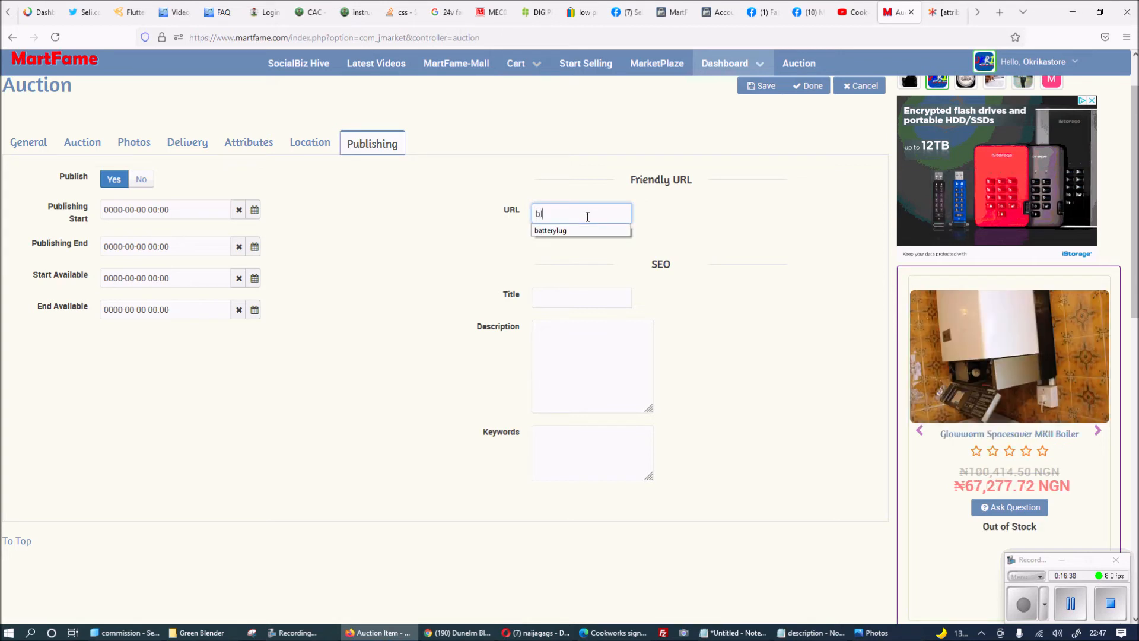
type("ender")
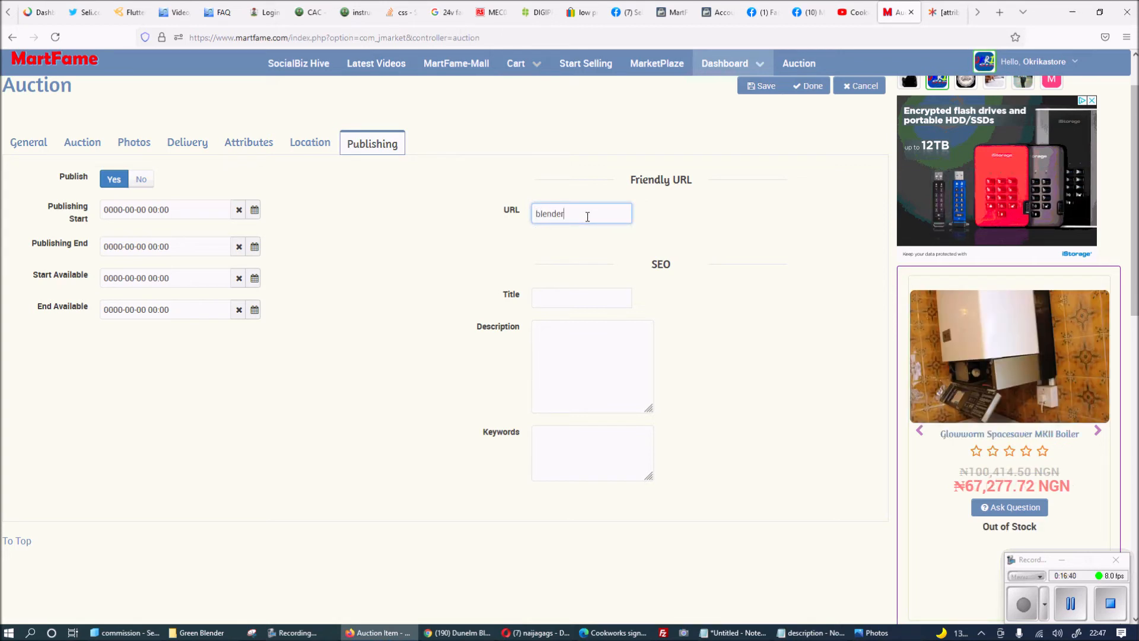
left_click_drag(587, 217, 181, 230)
key("BackSpace")
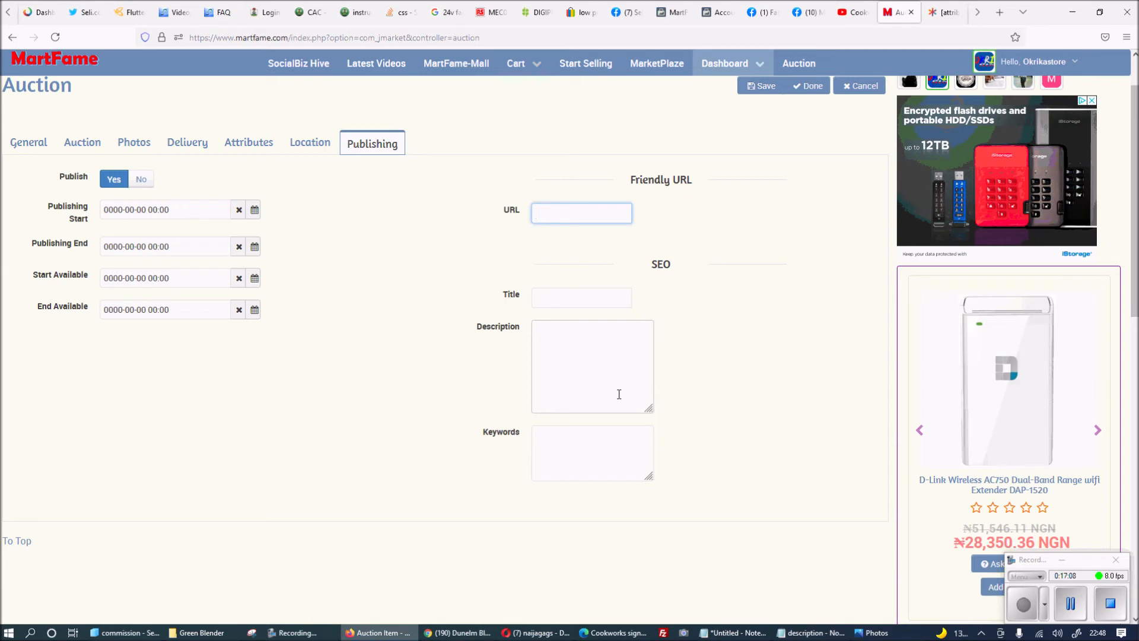
Copy the listing name 'Dunelm Blender 550W' into the SEO Title and Description fields.
left_click(599, 299)
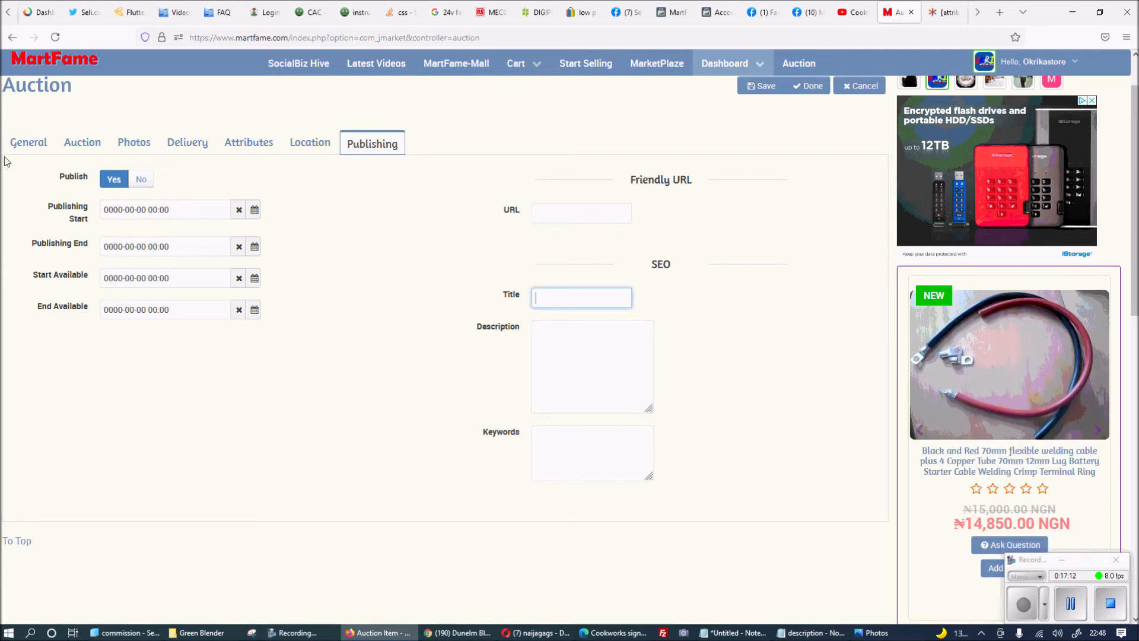
left_click(17, 143)
left_click_drag(255, 181, 28, 185)
key("ctrl+c")
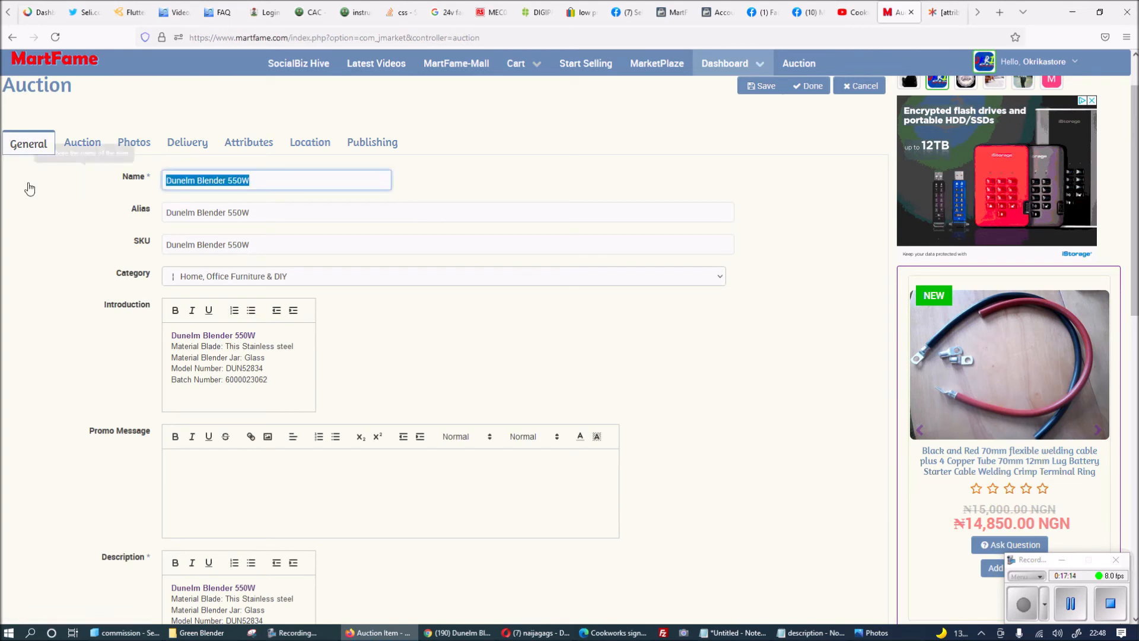
left_click(346, 140)
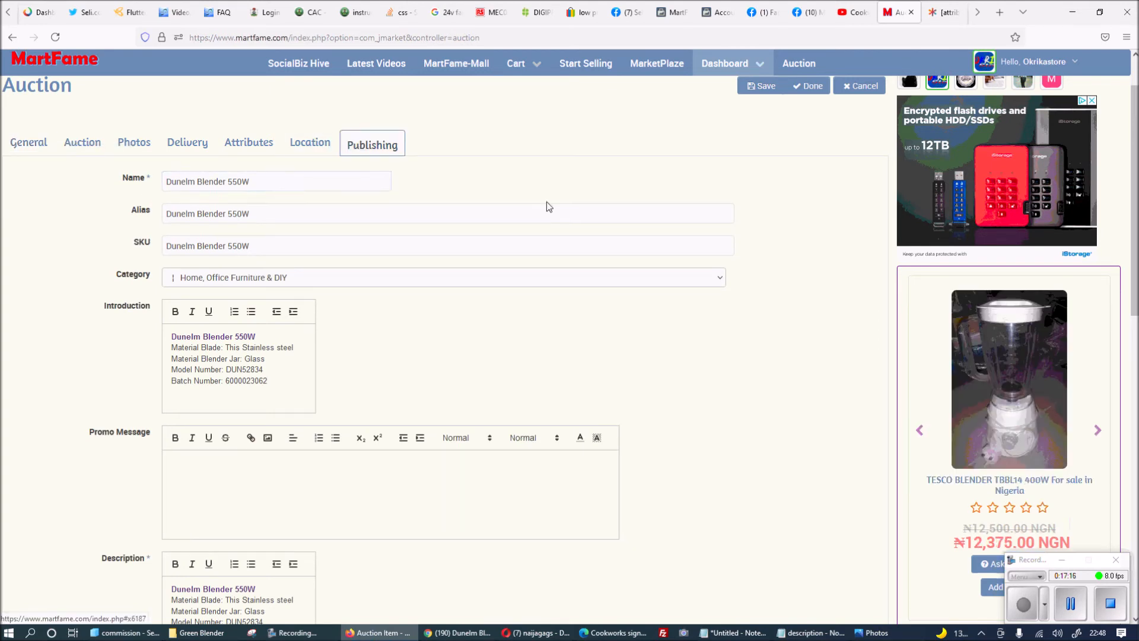
left_click(620, 297)
key("ctrl+v")
left_click(618, 333)
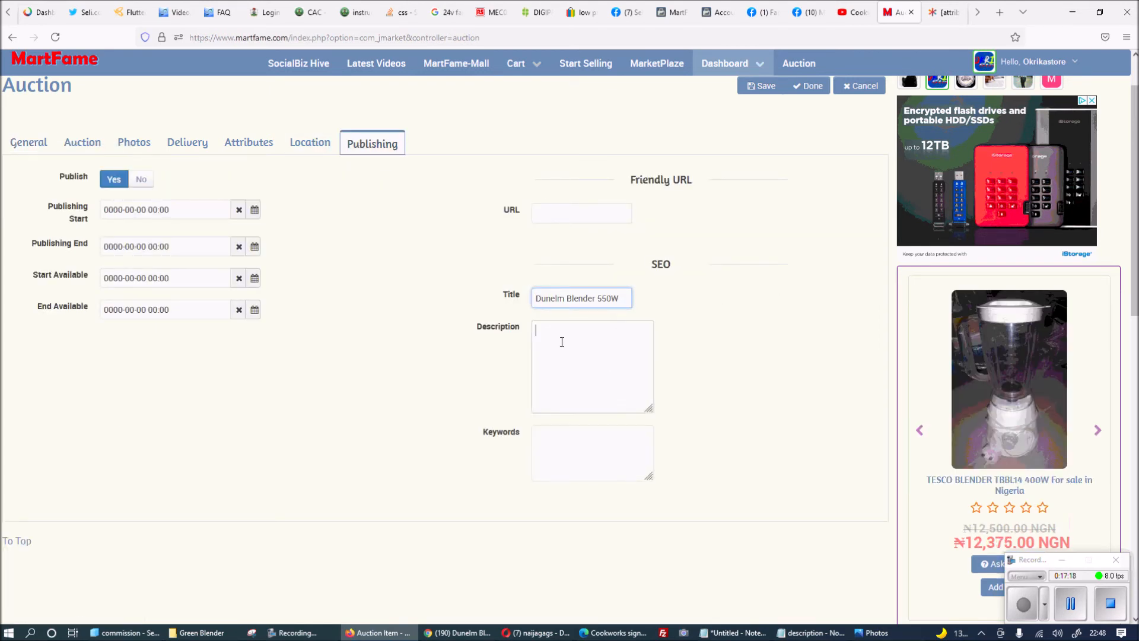
key("ctrl+v")
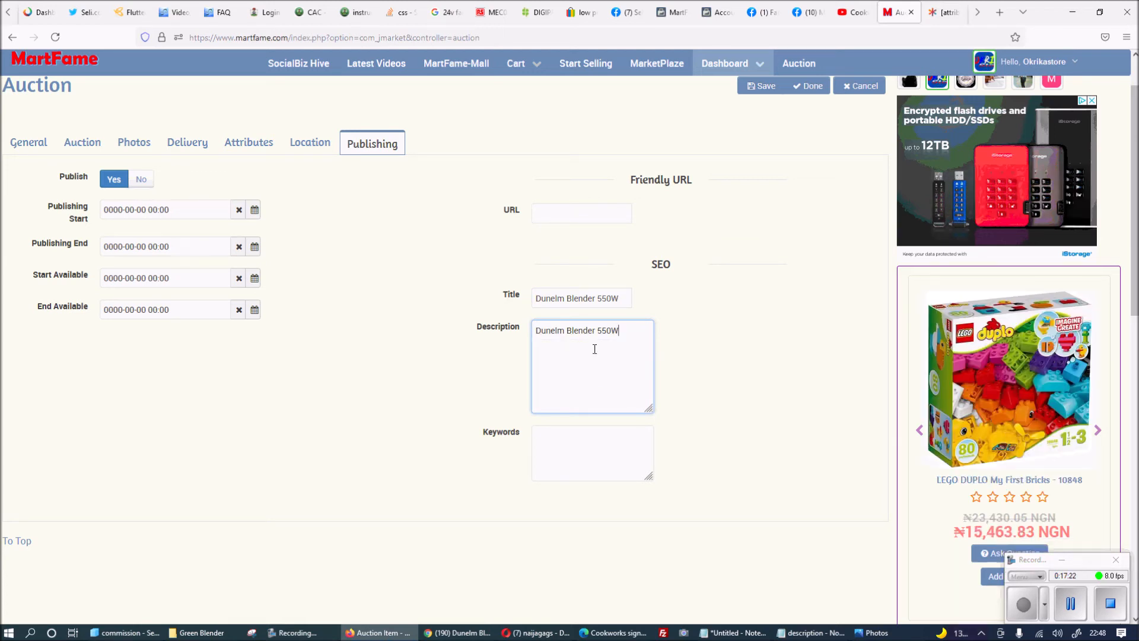
Set the SEO keywords to 'Dunelm, Blender, 550W' and go back to the General details.
left_click(564, 441)
key("ctrl+v")
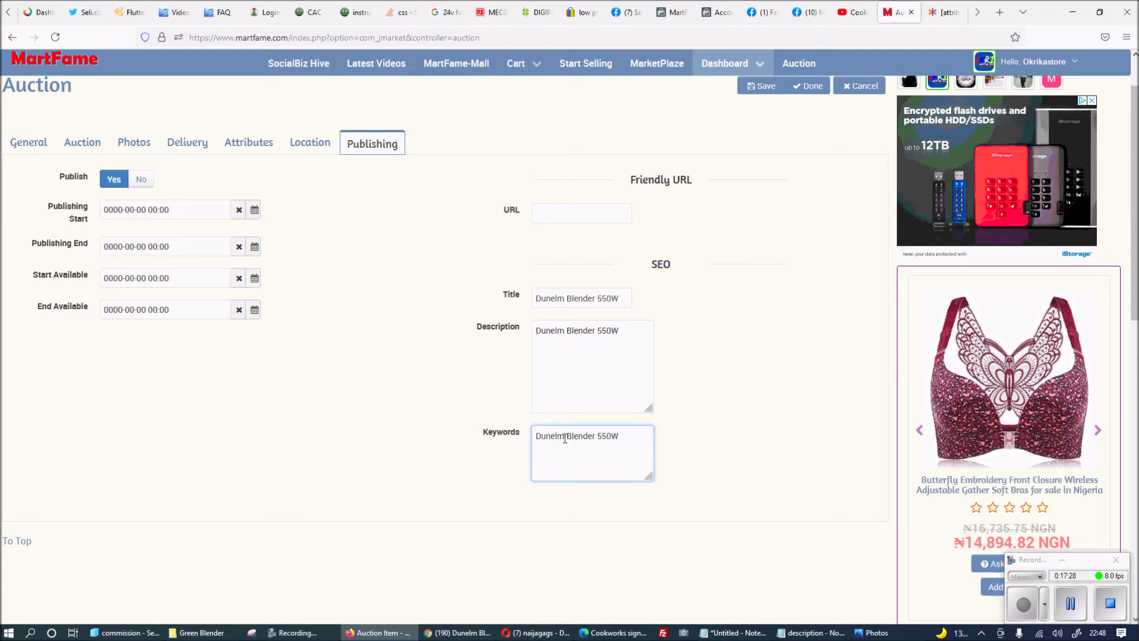
left_click(564, 437)
type(",")
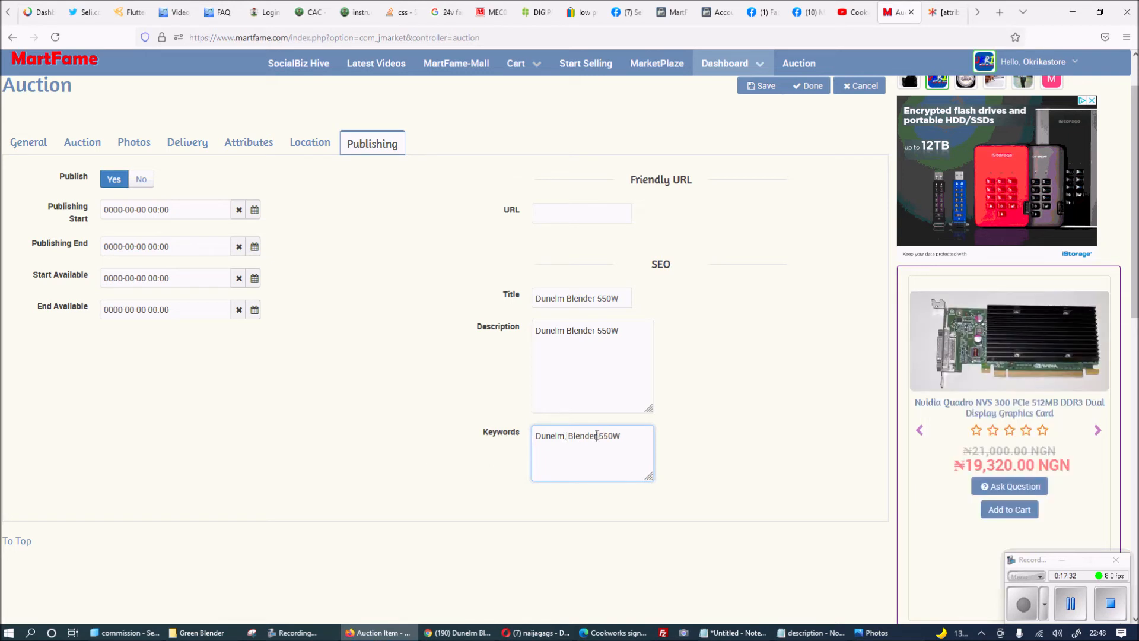
type(",")
scroll(422, 280, "up", 1)
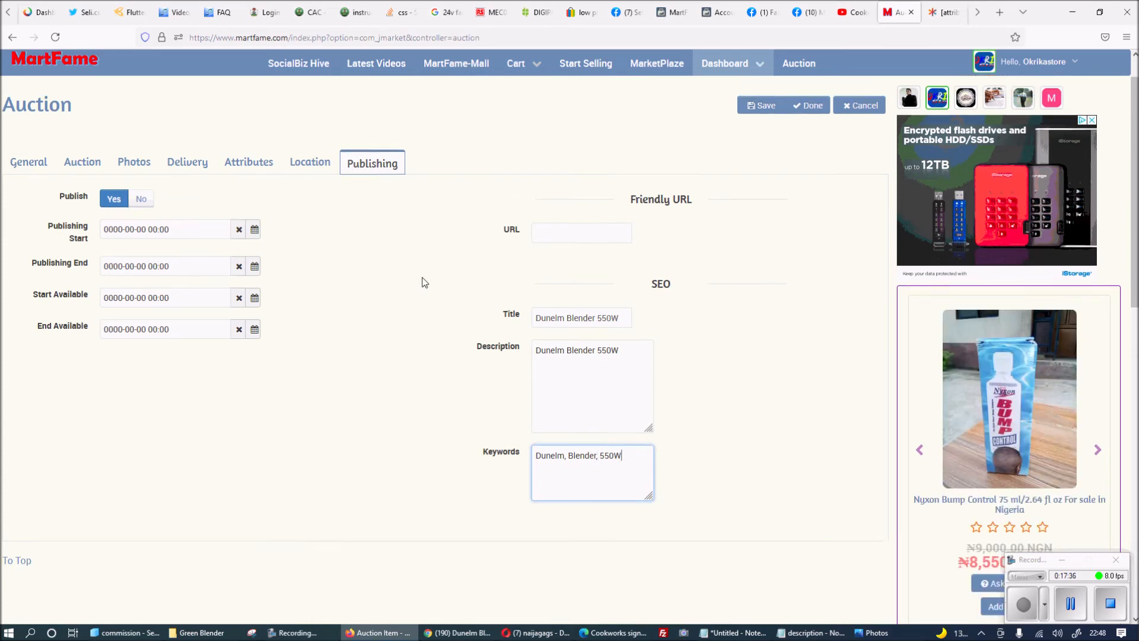
left_click(27, 204)
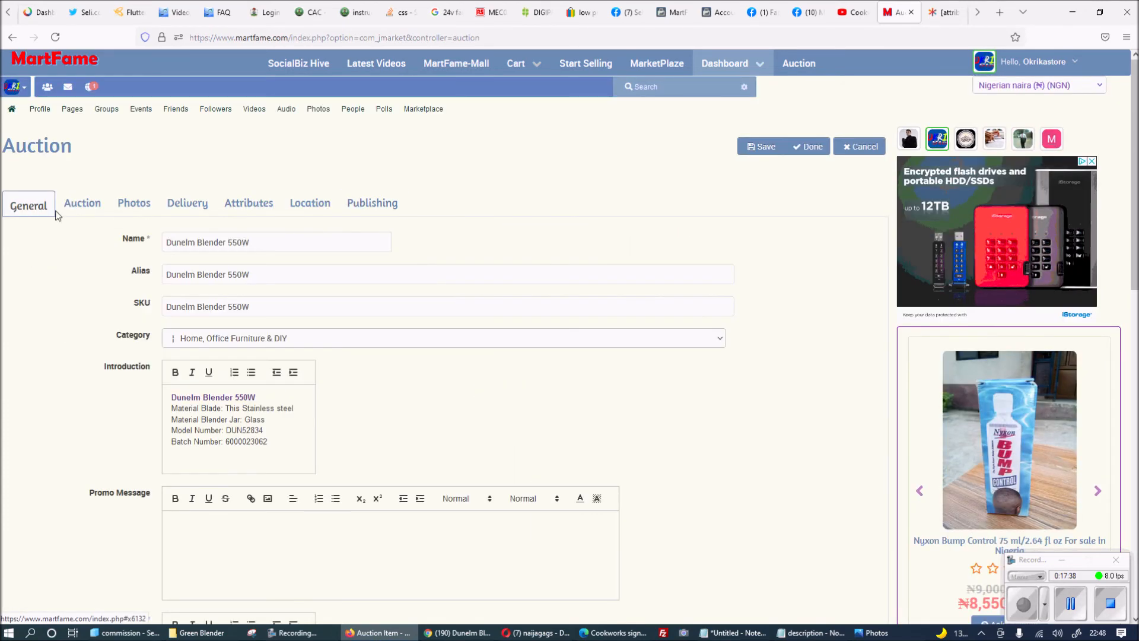
Save the Dunelm Blender 550W auction, dismiss the tour, and return to the Auctions list.
left_click(763, 148)
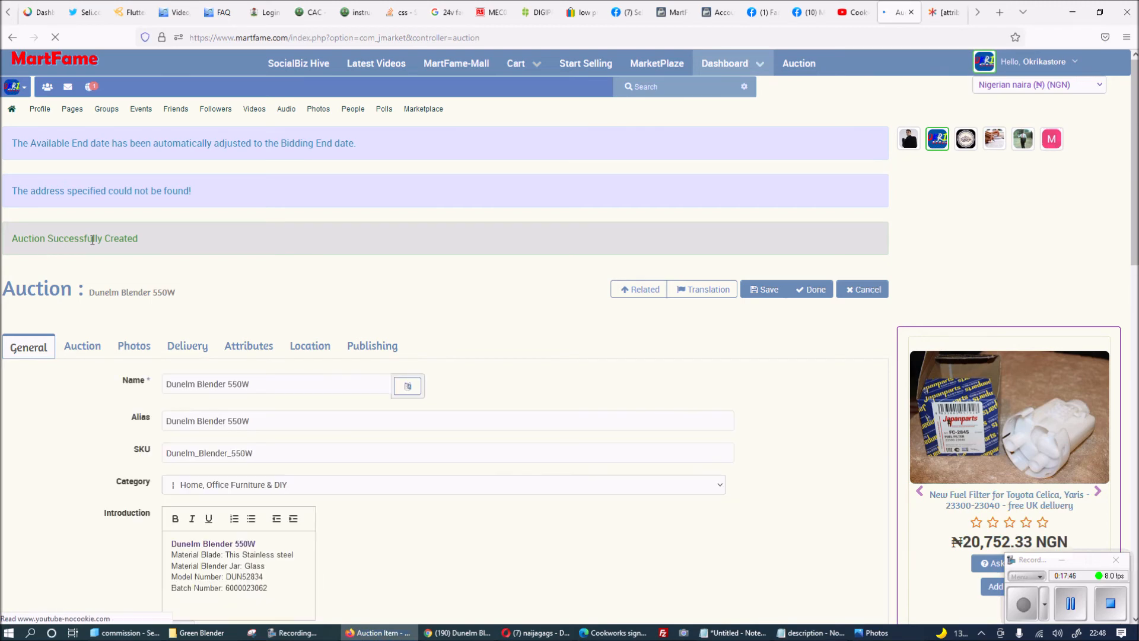
scroll(633, 310, "down", 5)
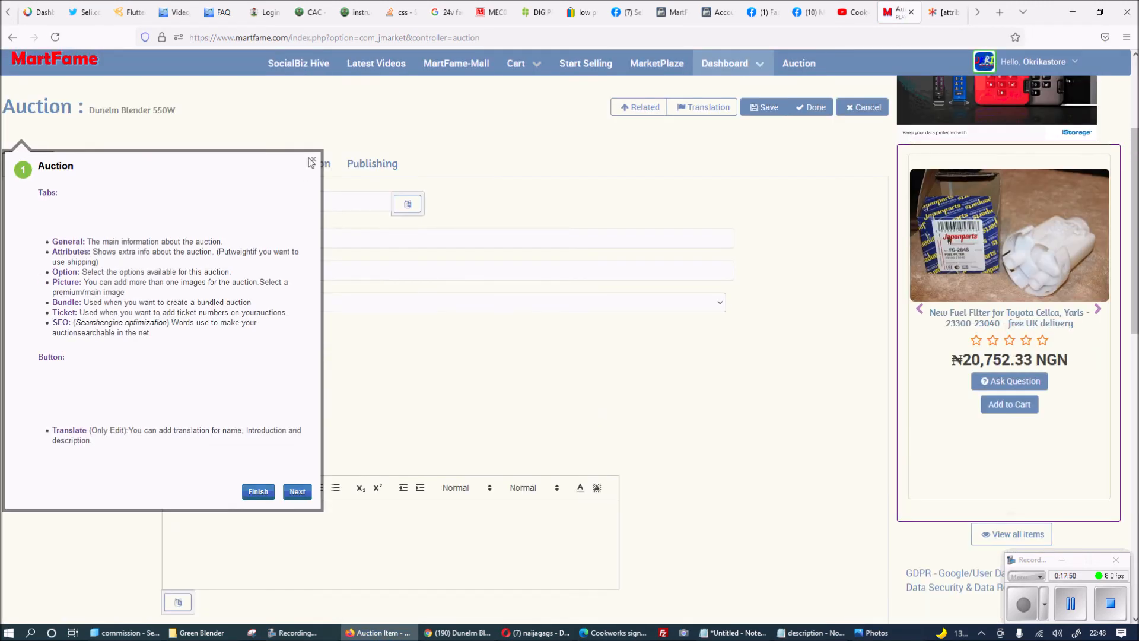
left_click(313, 161)
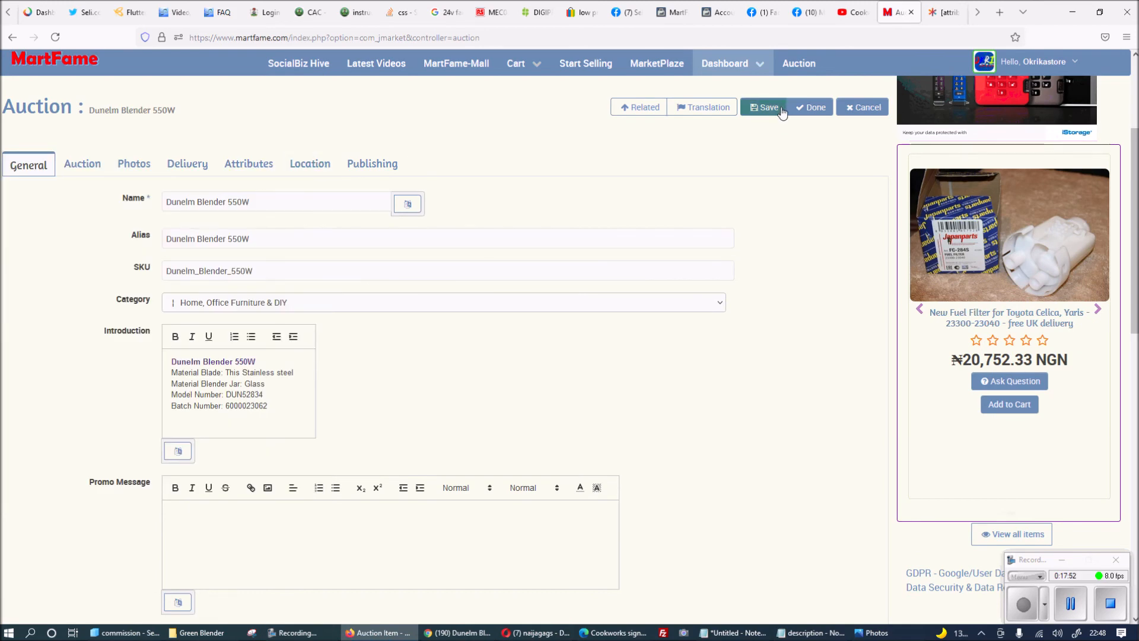
left_click(817, 109)
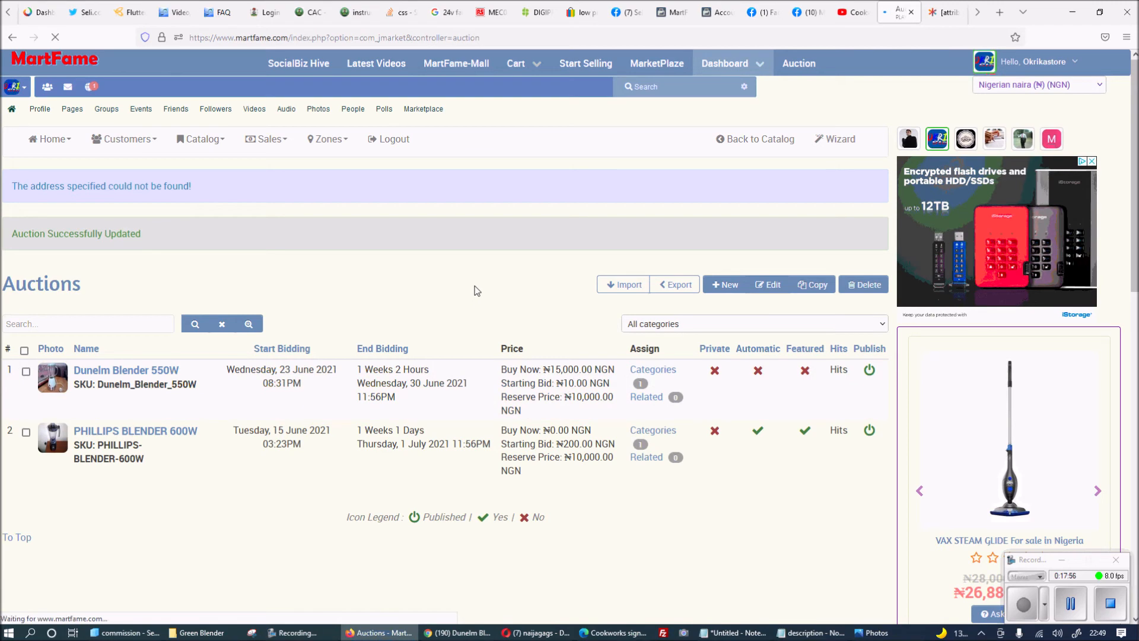
left_click(458, 634)
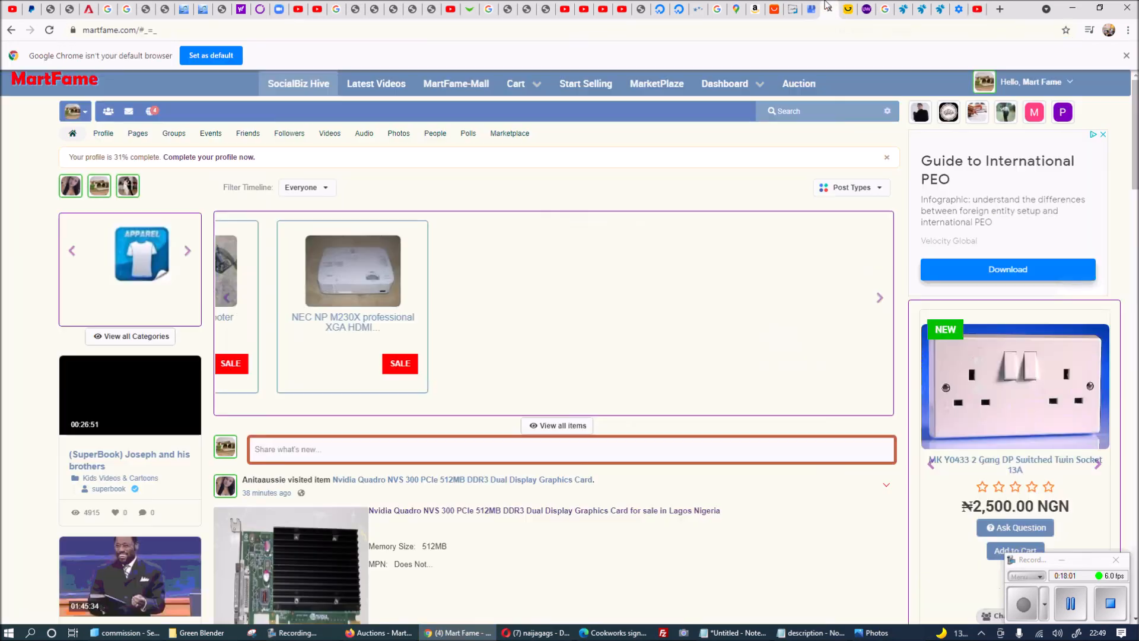
Open the live Dunelm Blender 550W auction page from the MartFame SocialBiz Hive feed.
left_click(818, 9)
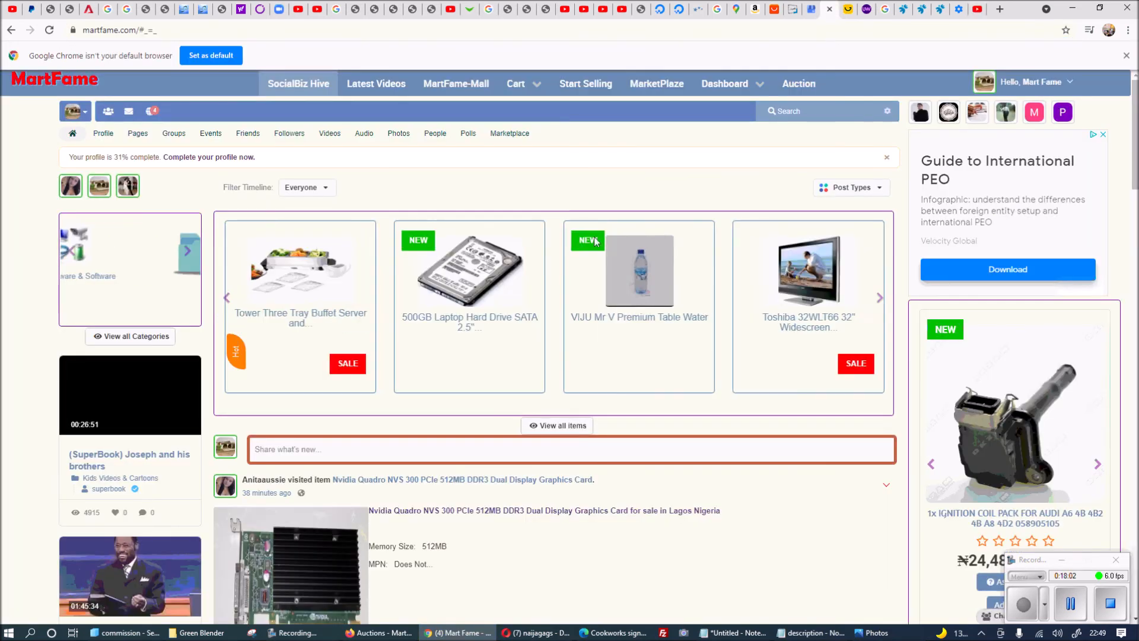
left_click(308, 89)
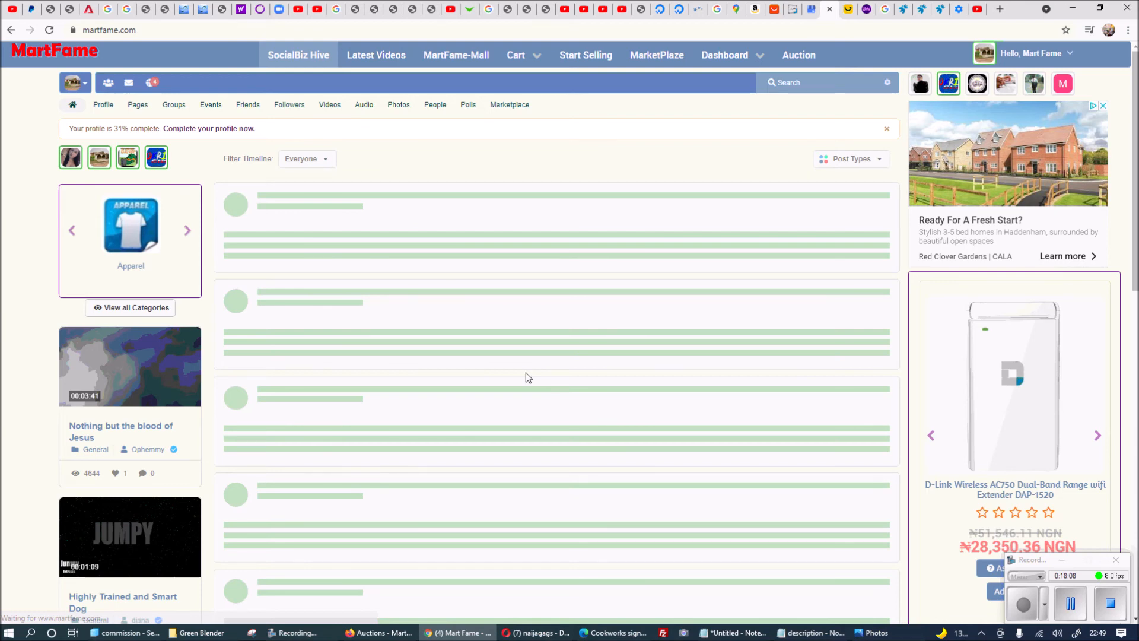
scroll(398, 335, "down", 2)
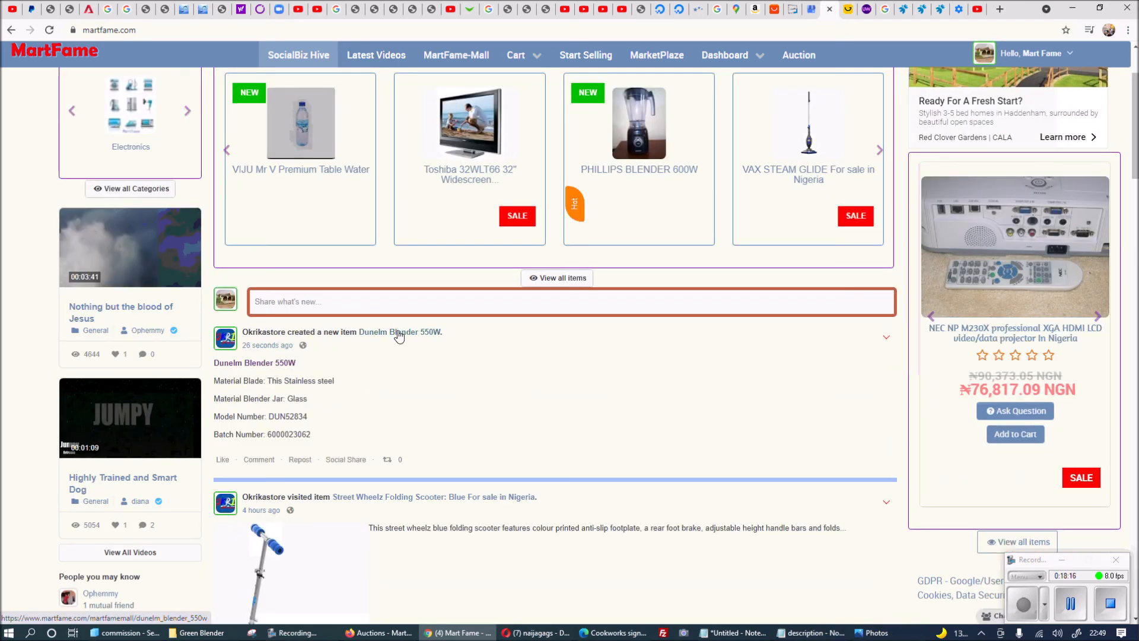
left_click(400, 336)
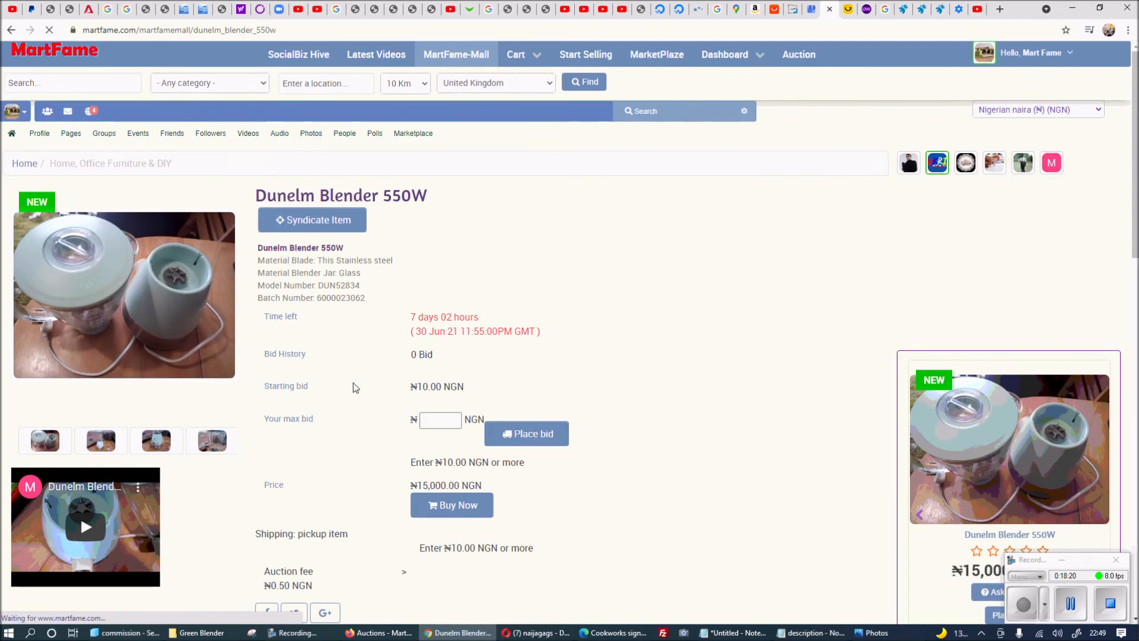
Buy the blender outright at ₦15,000 and enter postal code 14254 at checkout.
scroll(354, 382, "down", 1)
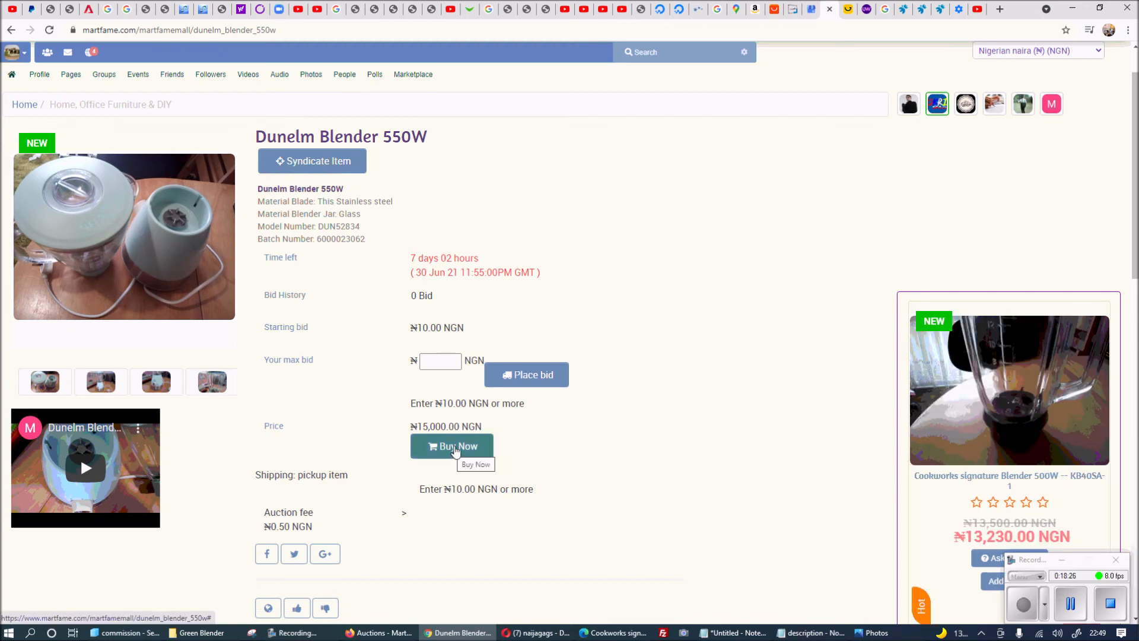
left_click(455, 447)
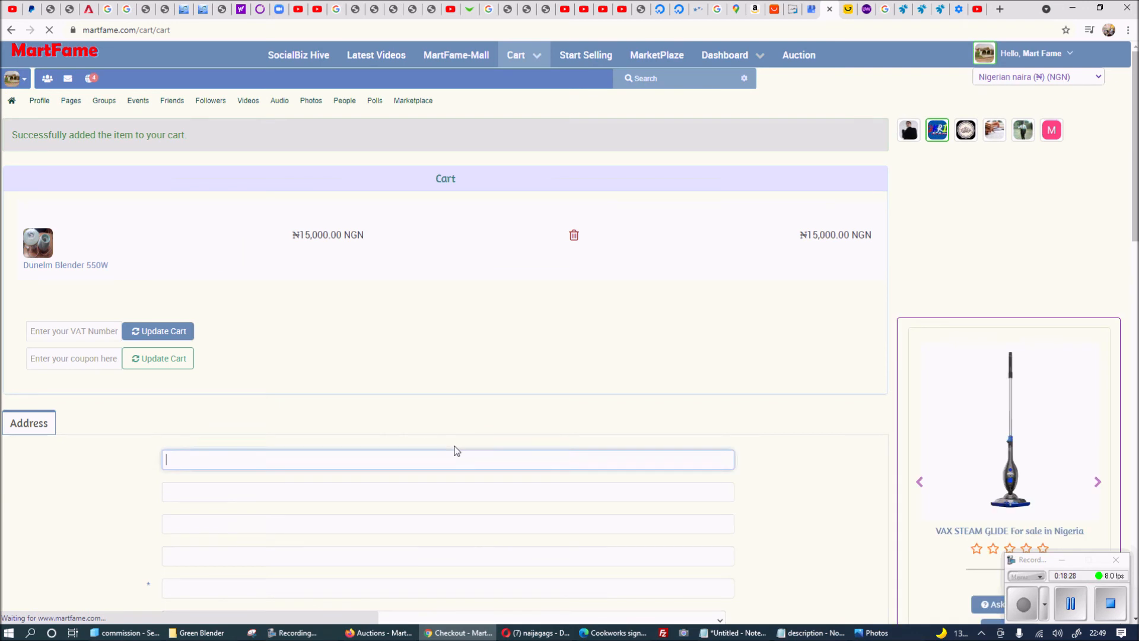
scroll(337, 332, "down", 3)
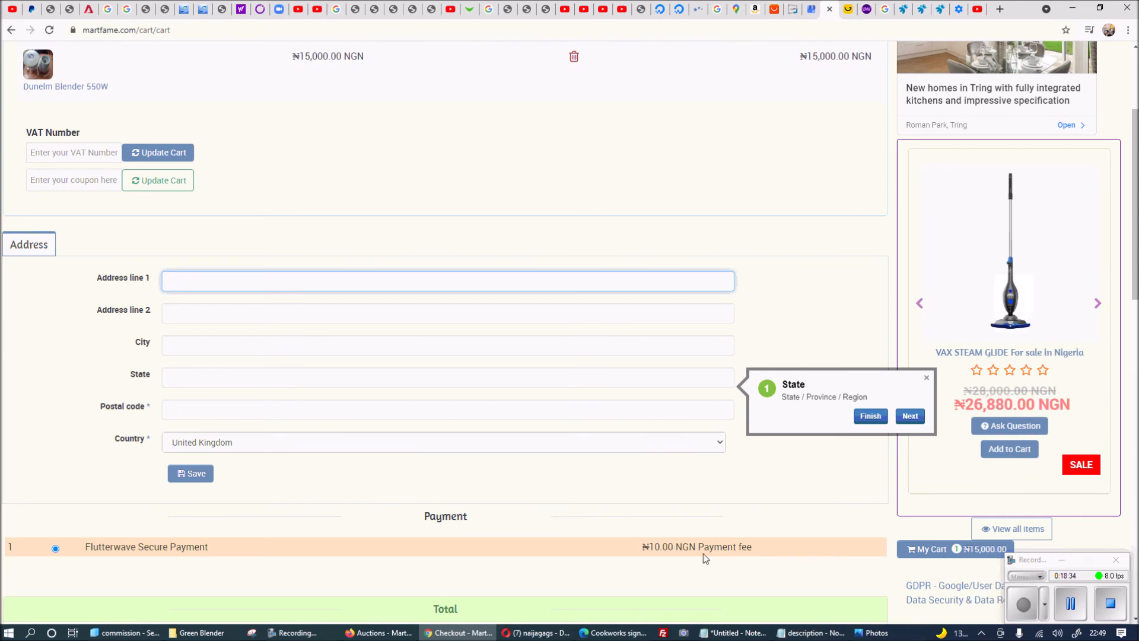
scroll(792, 461, "down", 2)
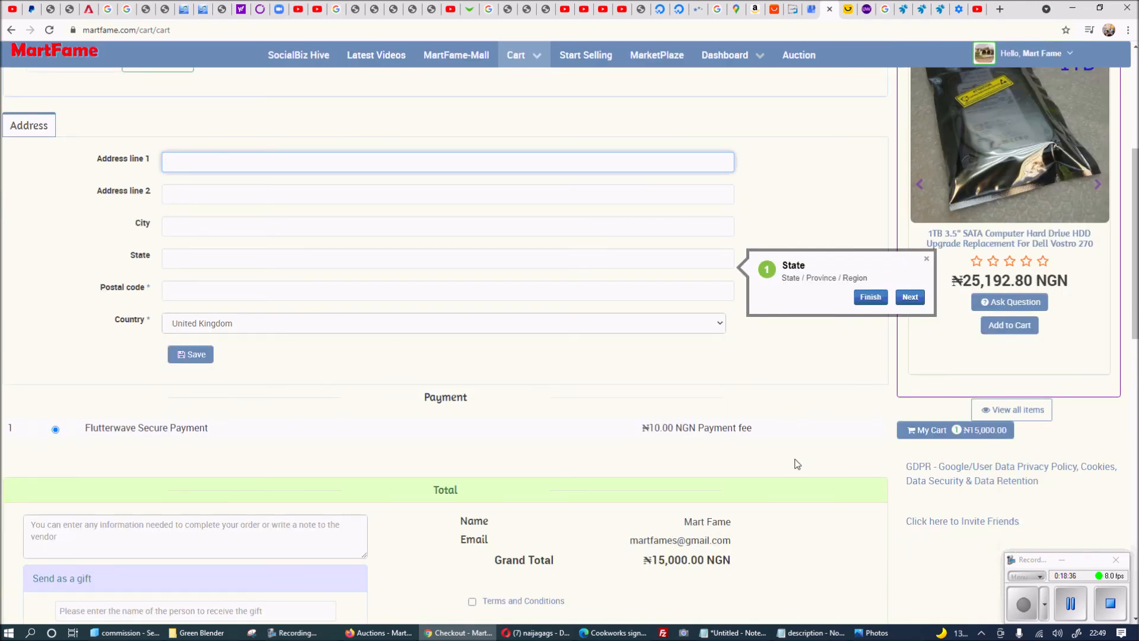
scroll(771, 427, "up", 5)
scroll(741, 409, "down", 4)
left_click(285, 353)
type("ere")
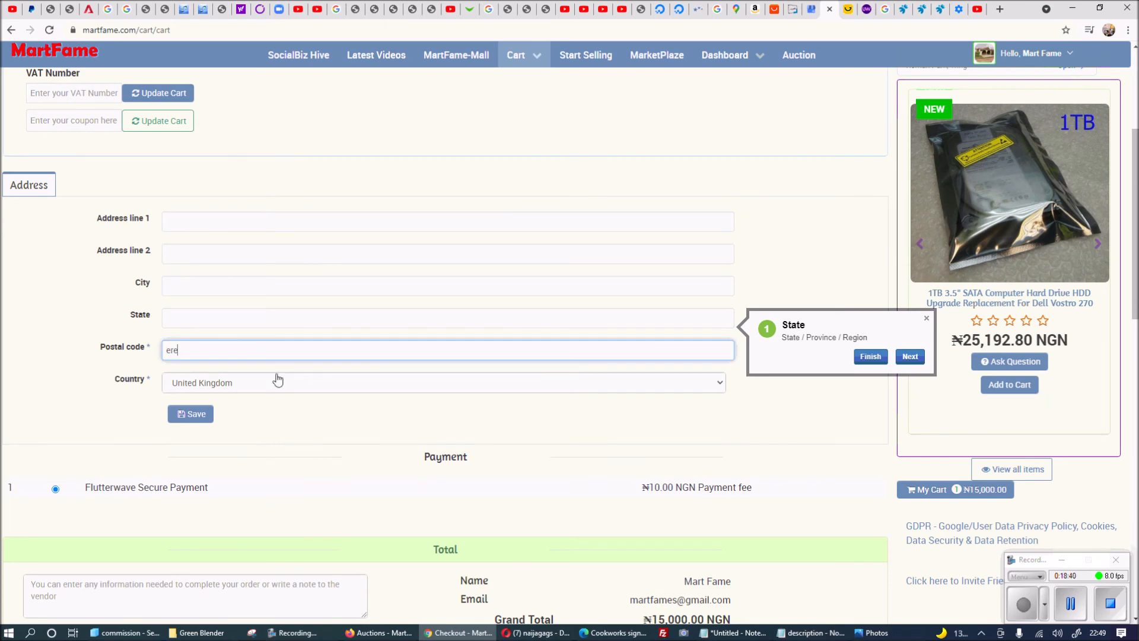
key("BackSpace")
type("14254")
scroll(267, 344, "up", 3)
scroll(267, 332, "up", 1)
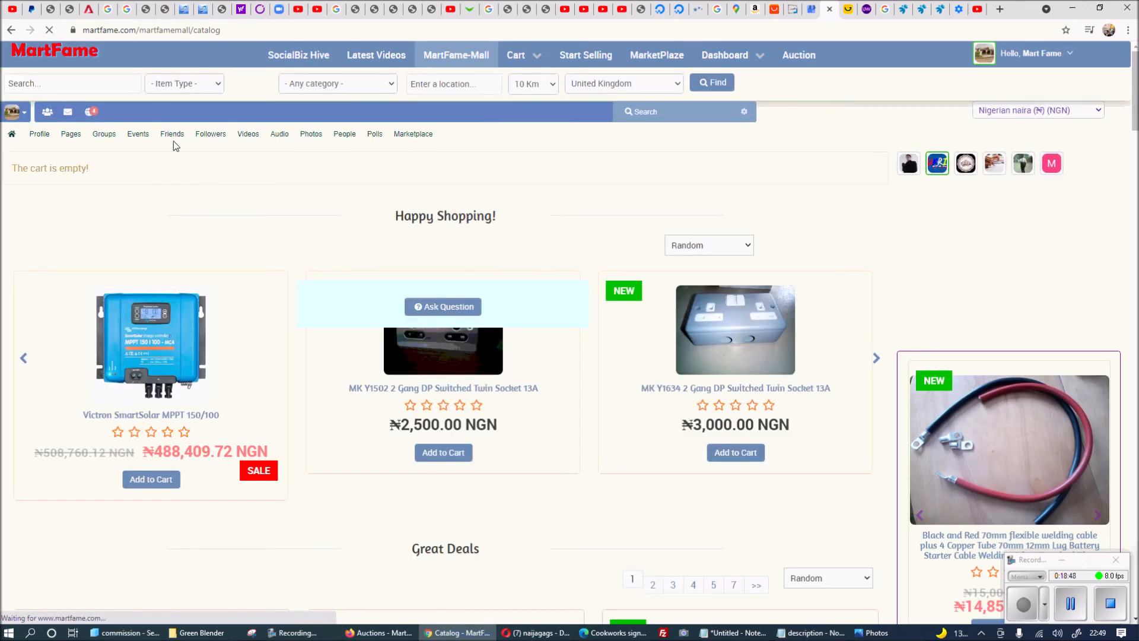
Place a ₦23 max bid on the Dunelm Blender 550W, then return to the seller's Auctions list.
left_click(12, 135)
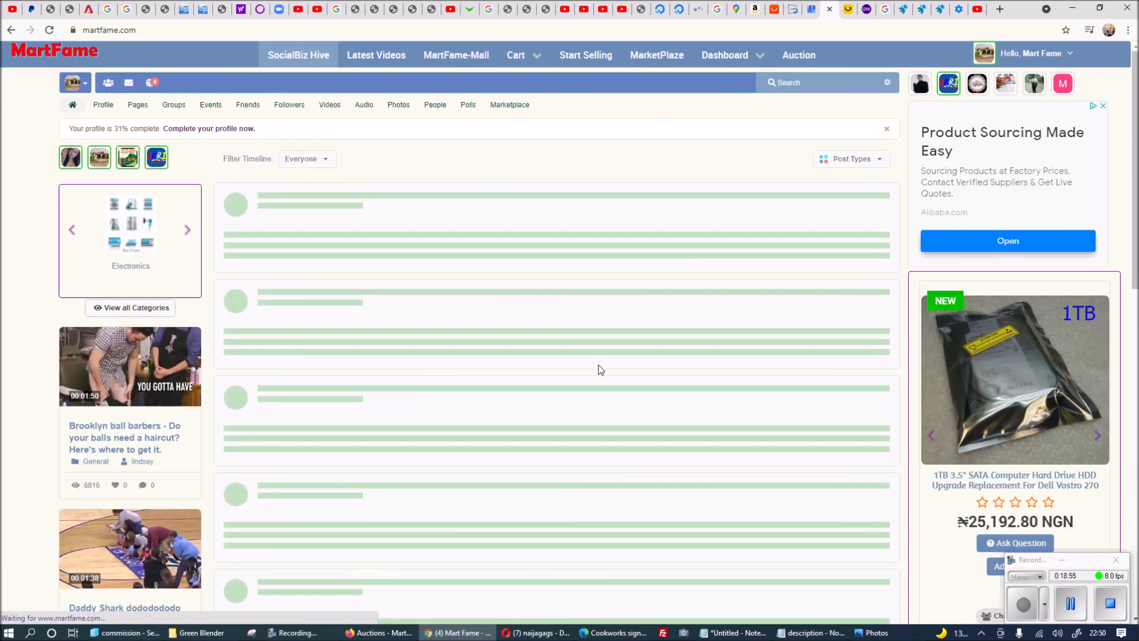
scroll(611, 364, "down", 1)
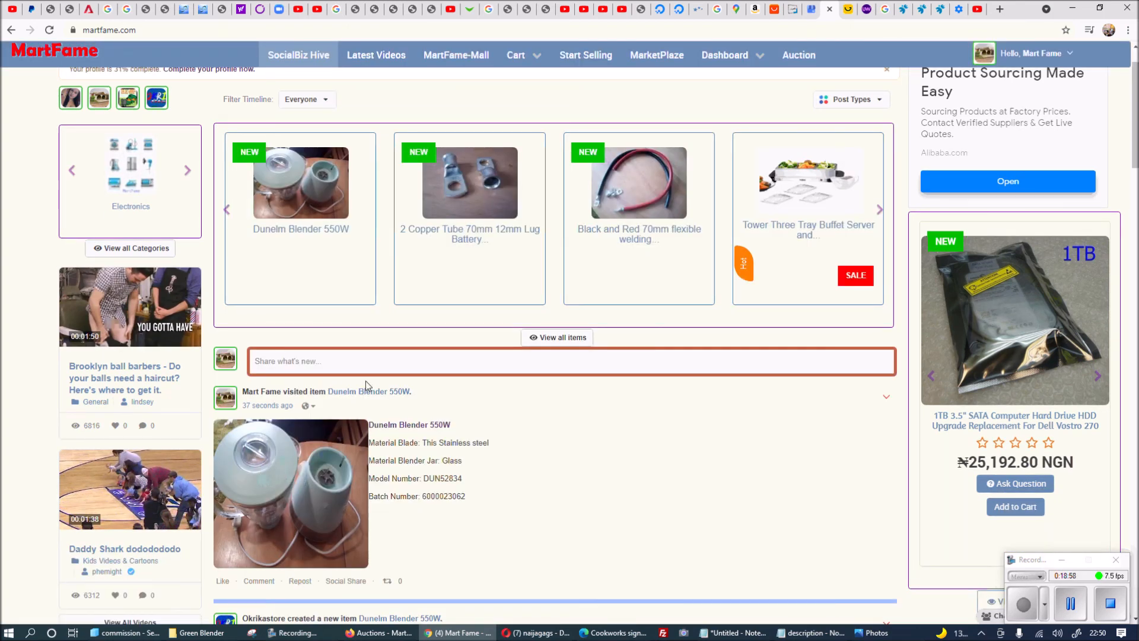
left_click(382, 392)
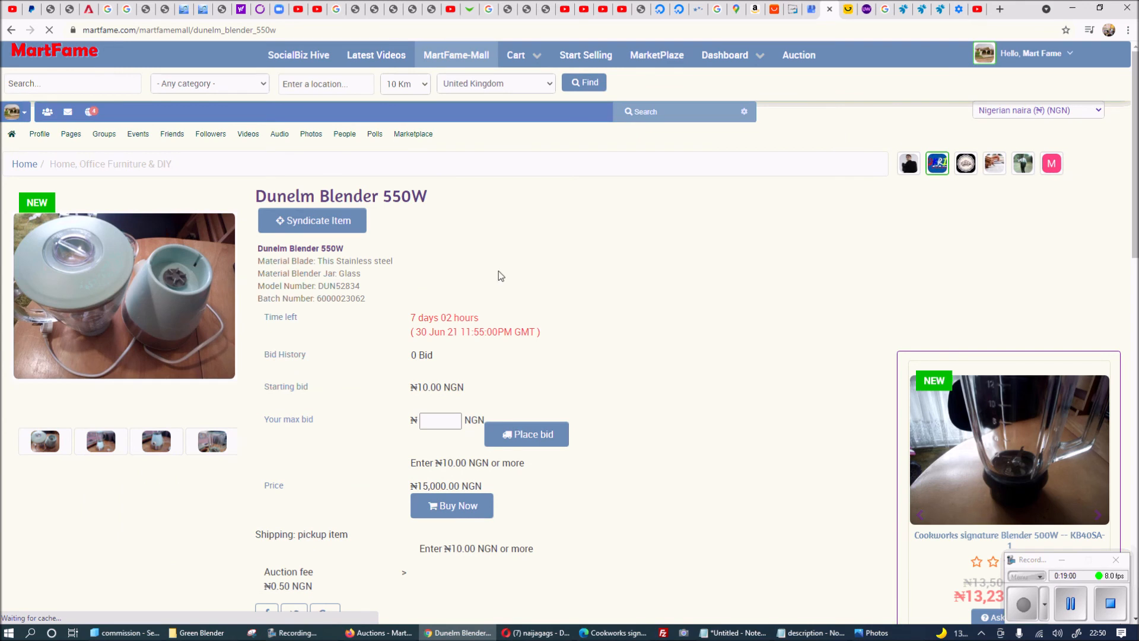
left_click(432, 422)
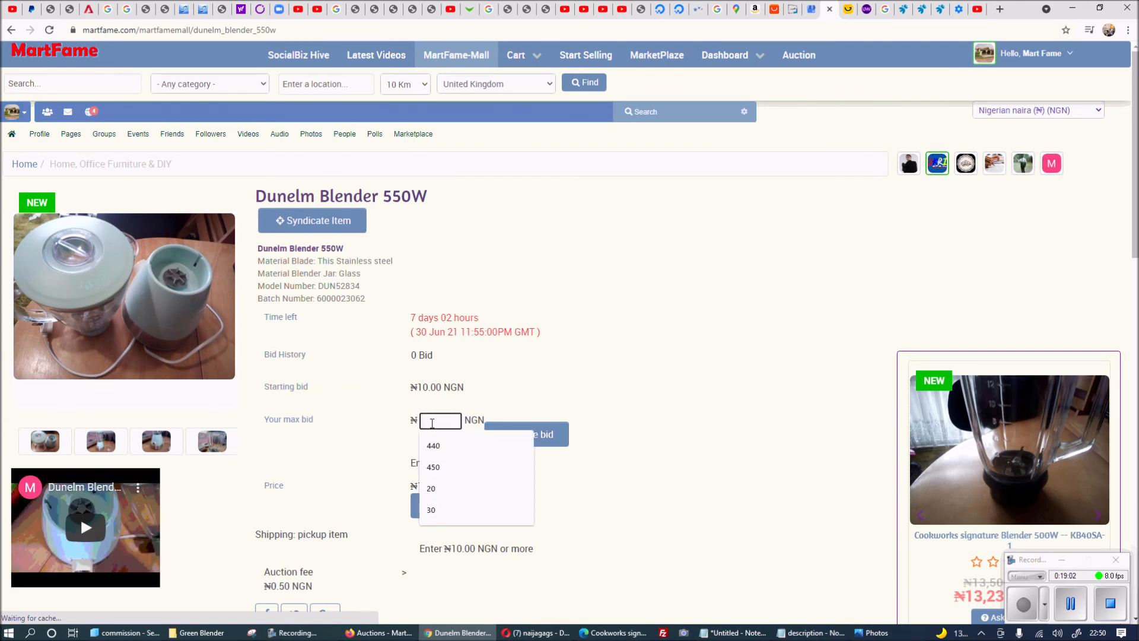
type("23")
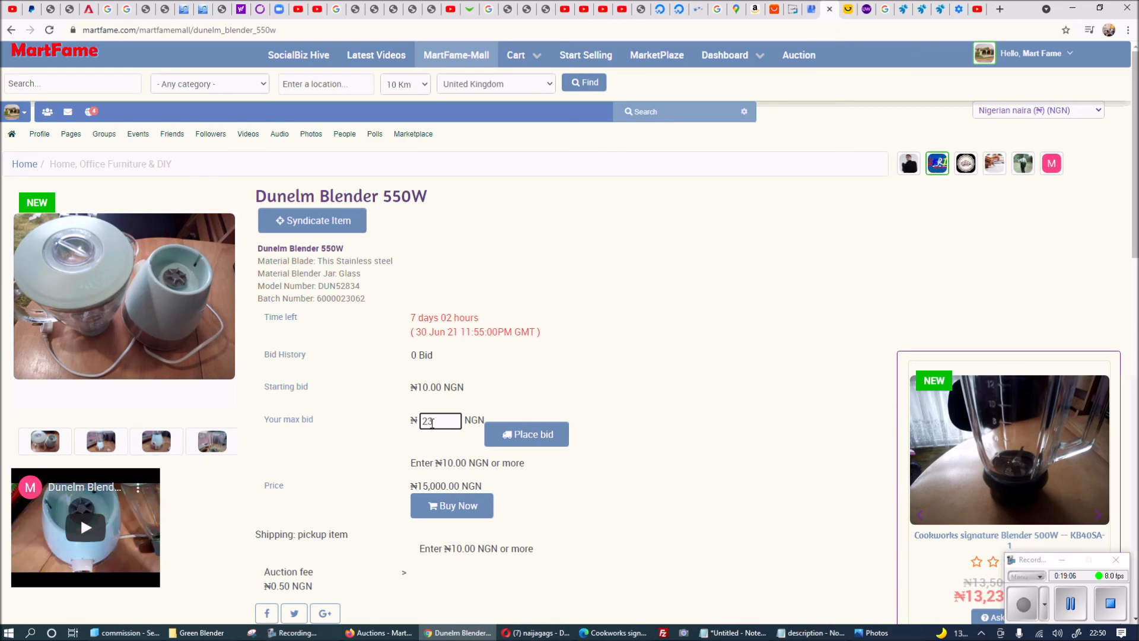
left_click(542, 438)
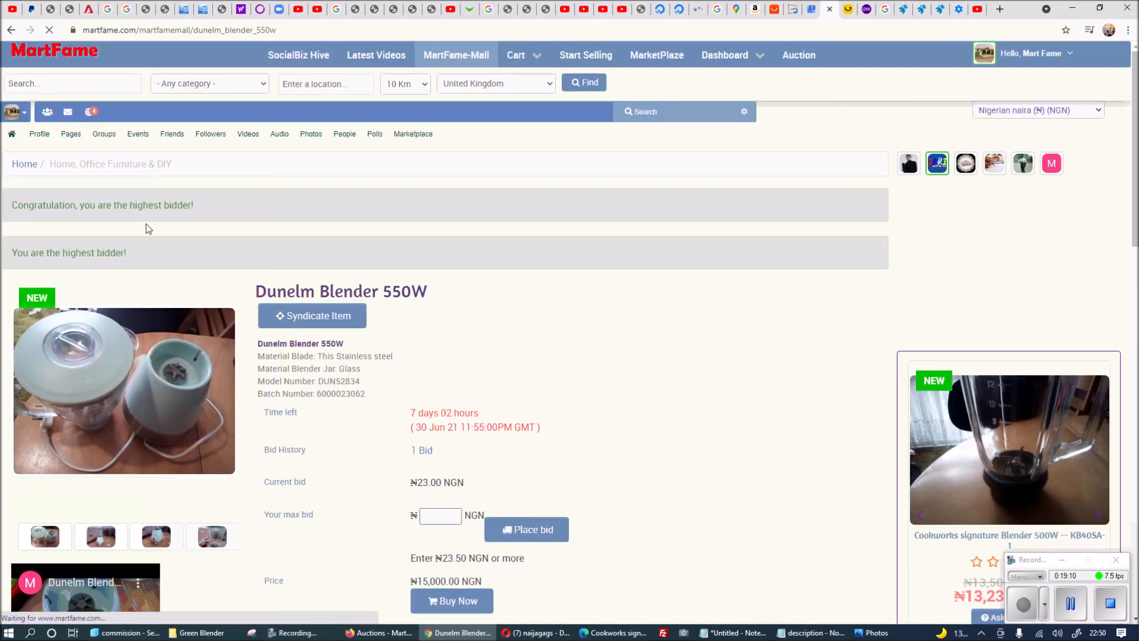
triple_click(411, 484)
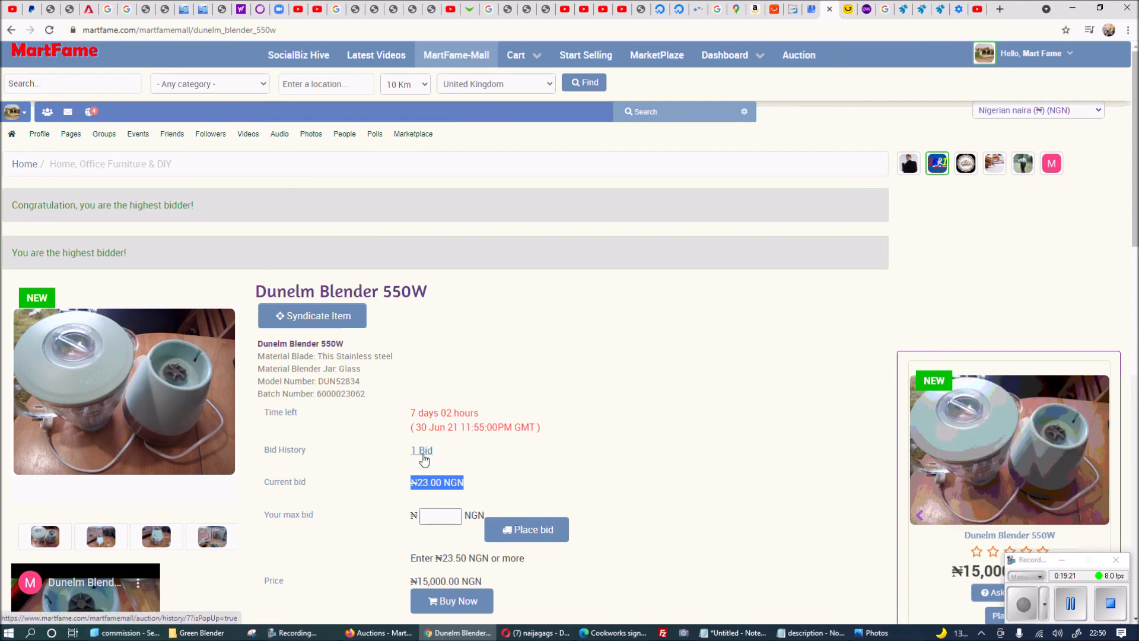
left_click(369, 632)
left_click(314, 241)
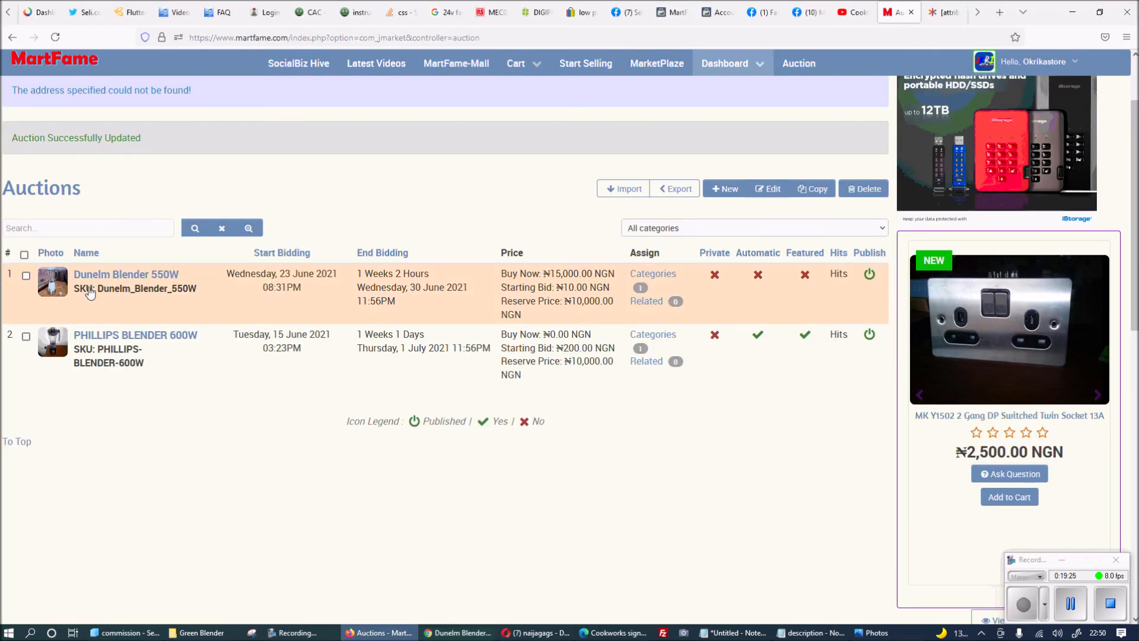
Open the Dunelm Blender 550W auction's bidding settings in the edit form.
left_click(25, 276)
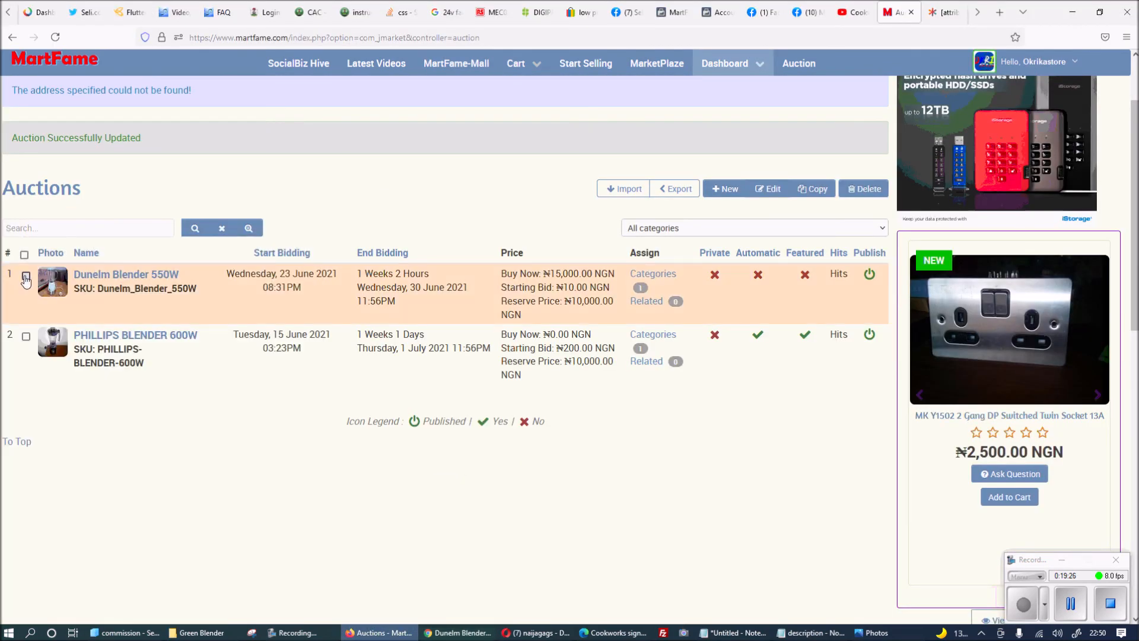
left_click(773, 190)
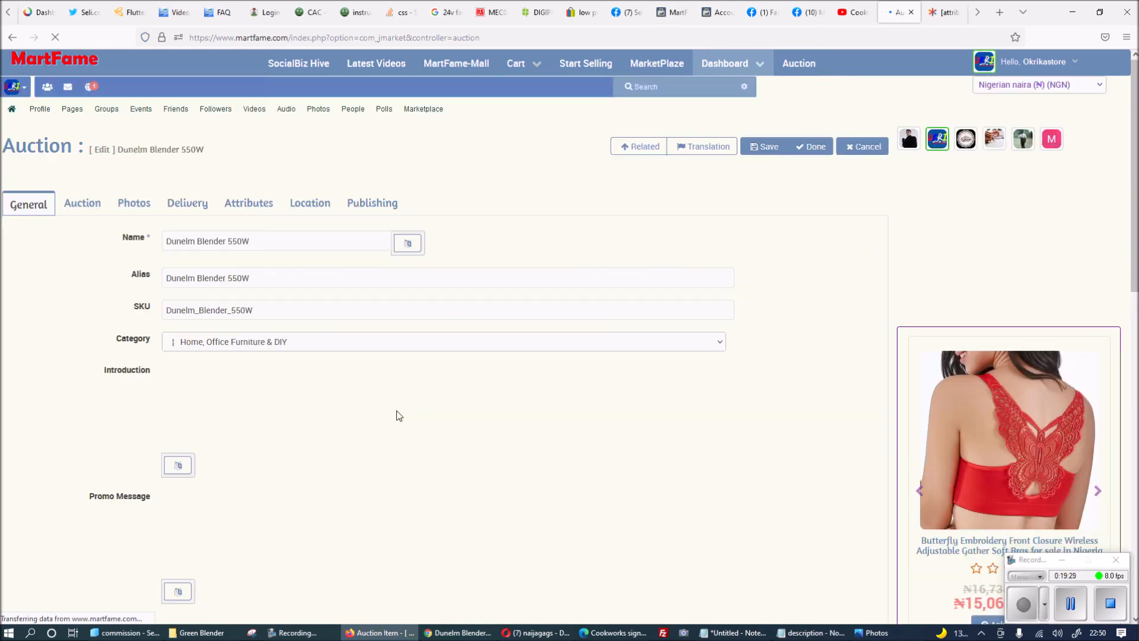
left_click(83, 203)
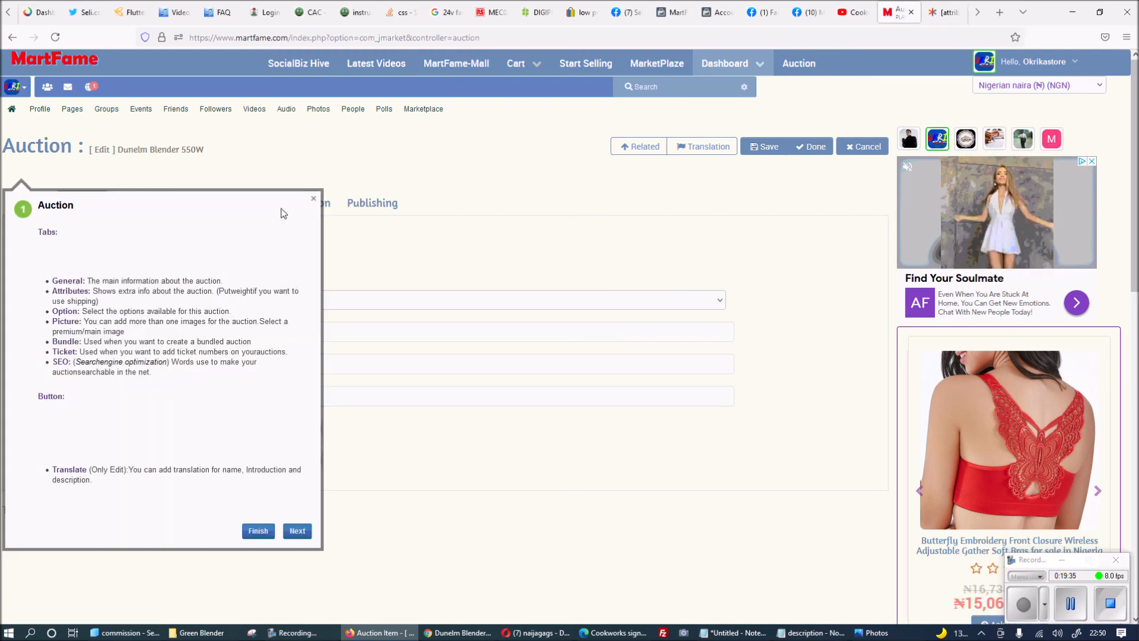
left_click(313, 199)
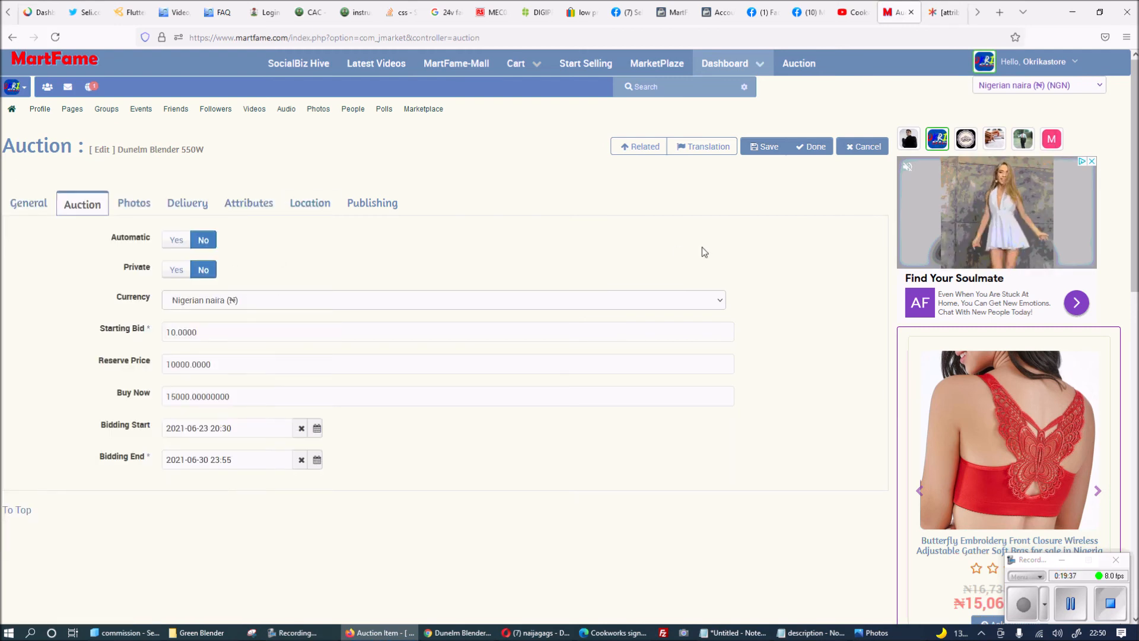
Compare the edit form with the public Dunelm Blender page, ending on its ₦23.00 NGN current bid.
left_click(437, 635)
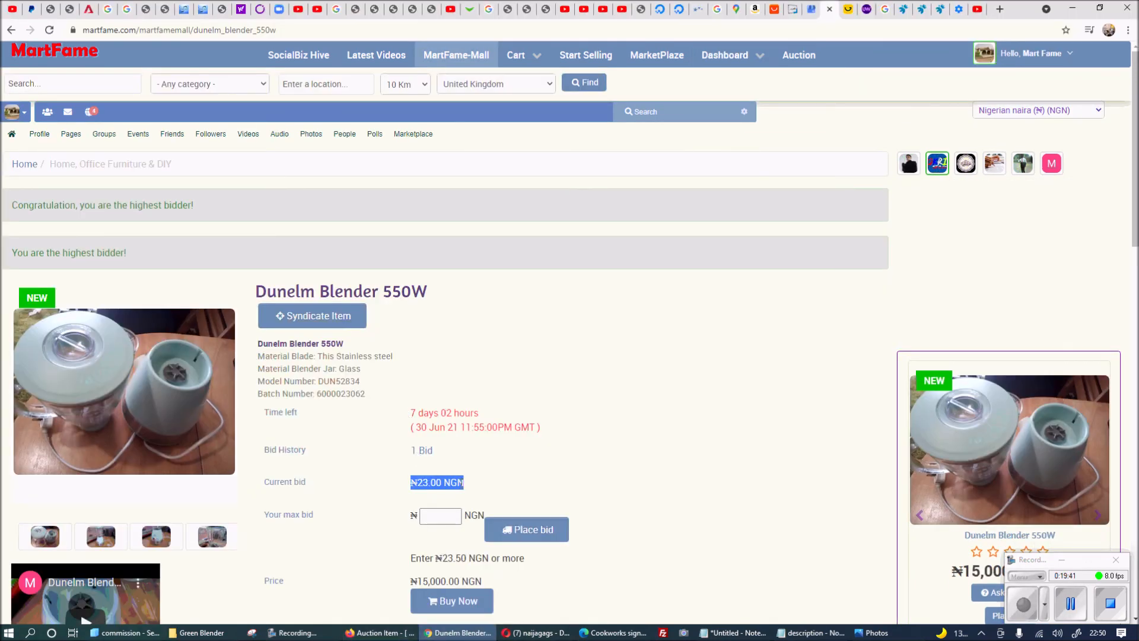
left_click(379, 632)
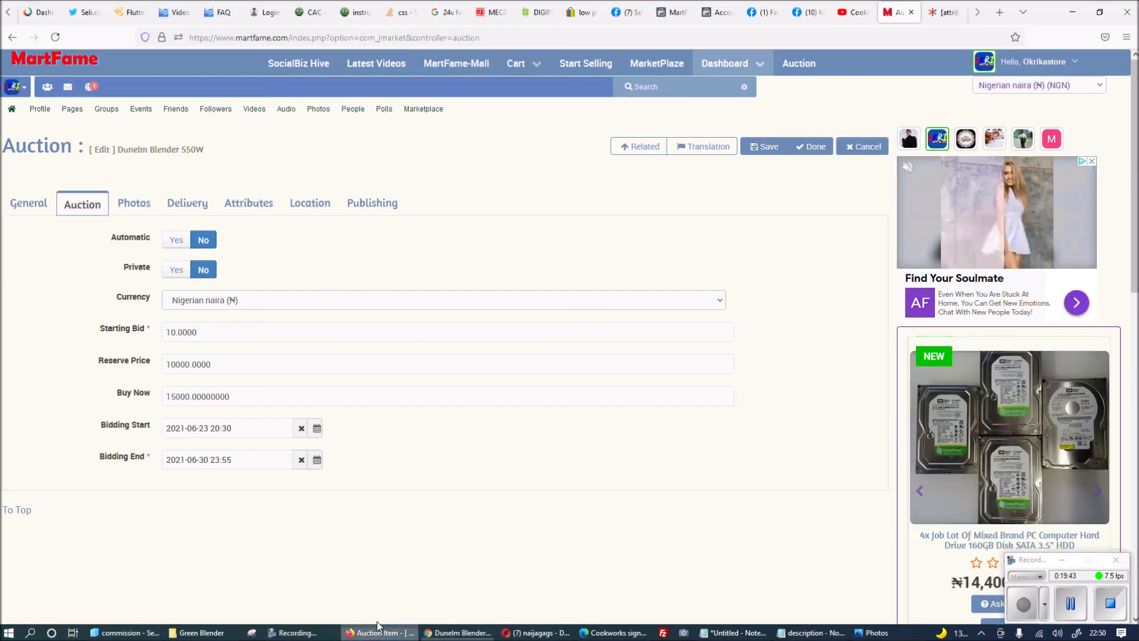
left_click(443, 634)
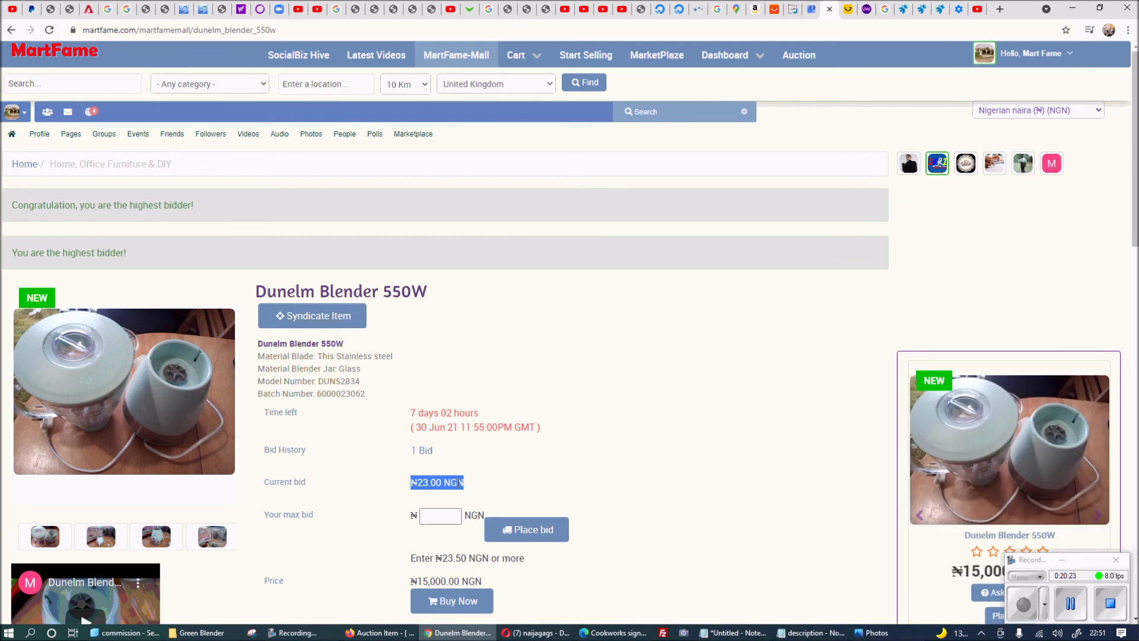
left_click(372, 631)
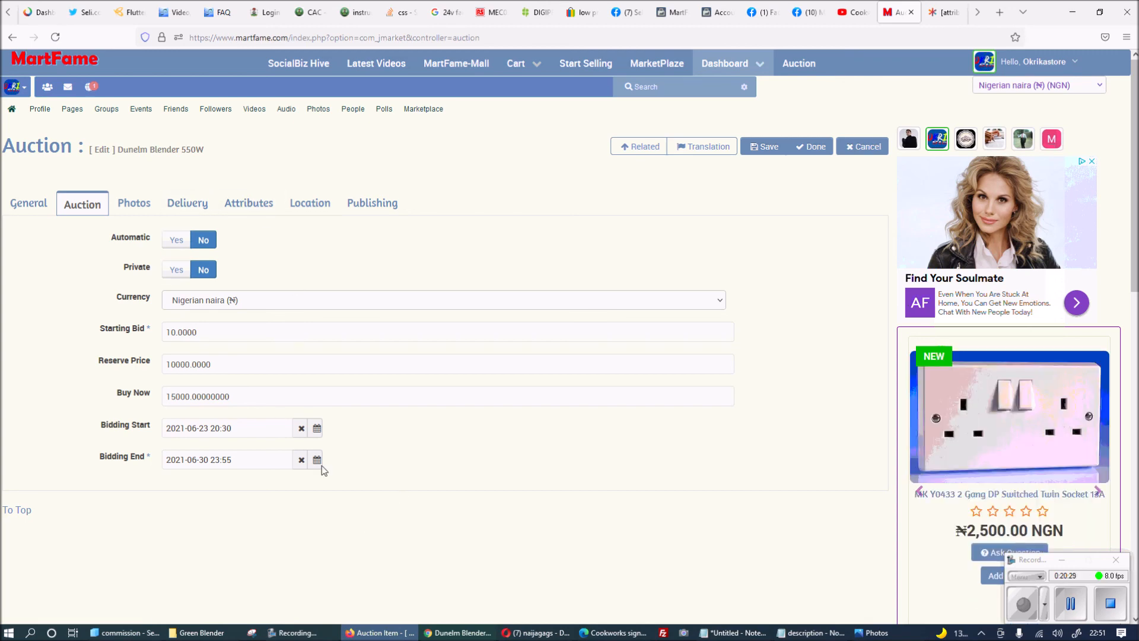
left_click(457, 632)
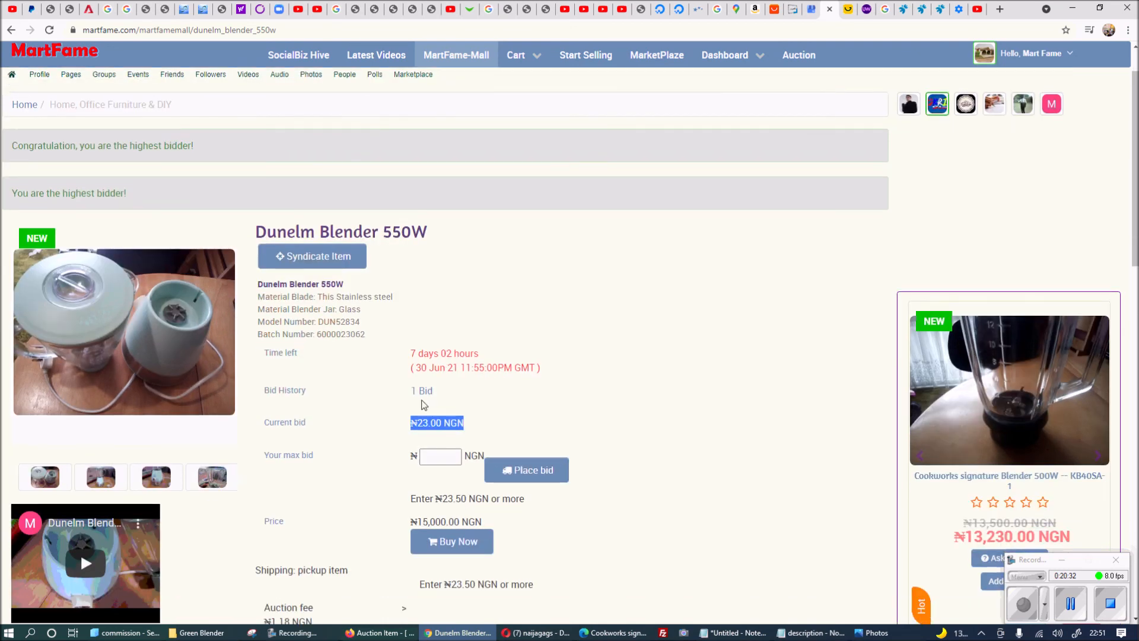
Confirm the bidding history shows a single ₦23.00 bid, then switch to the other account's MartFame feed.
left_click(420, 390)
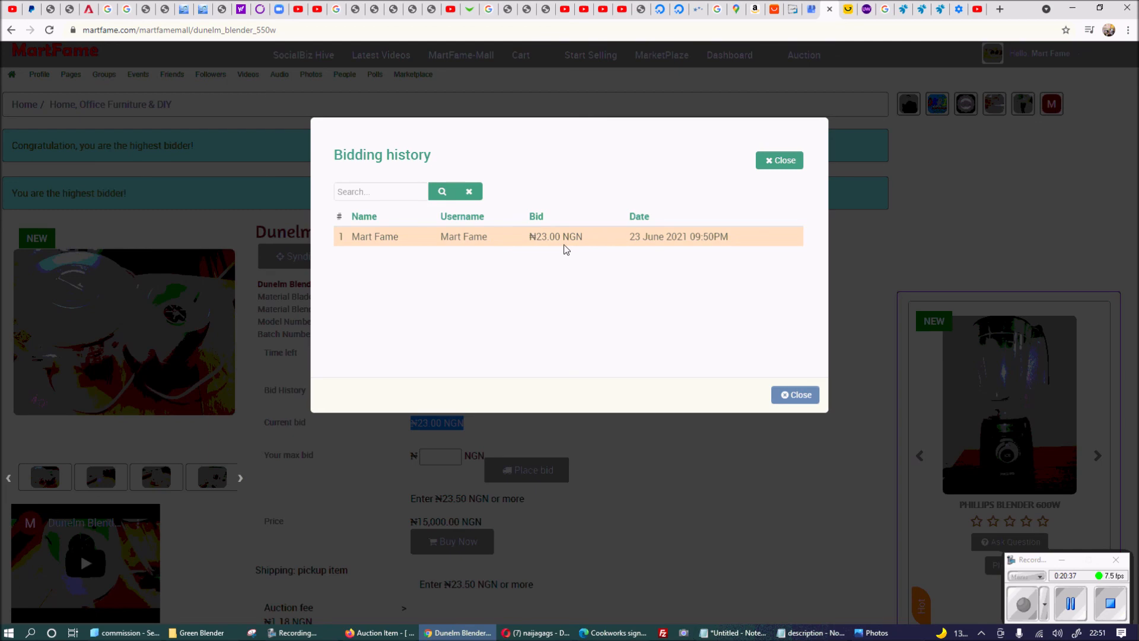
left_click(802, 395)
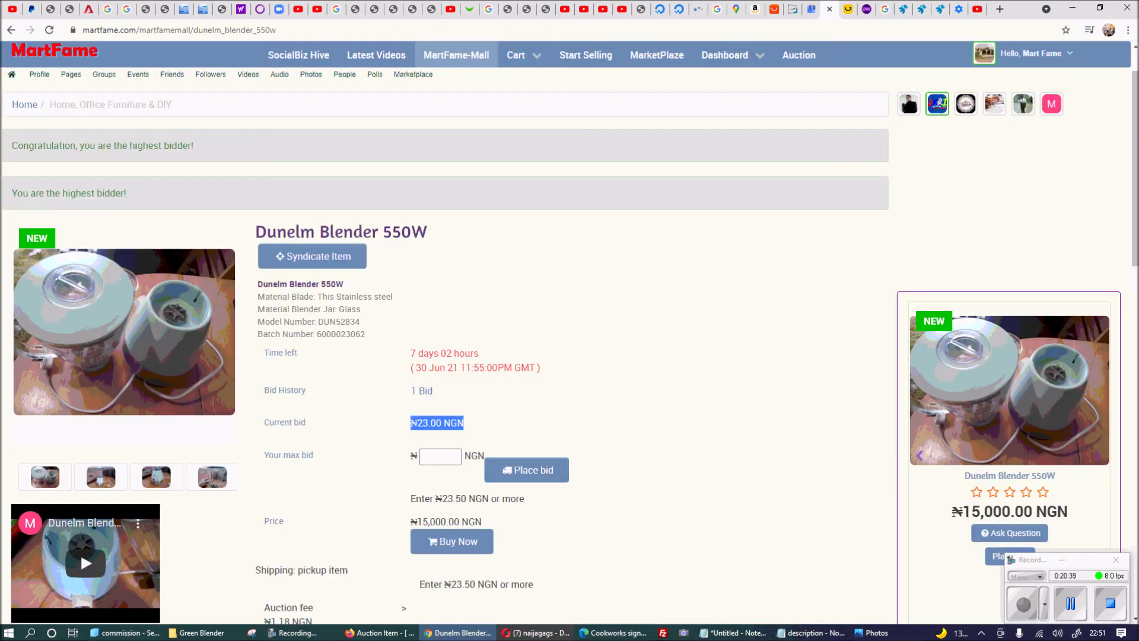
left_click(536, 632)
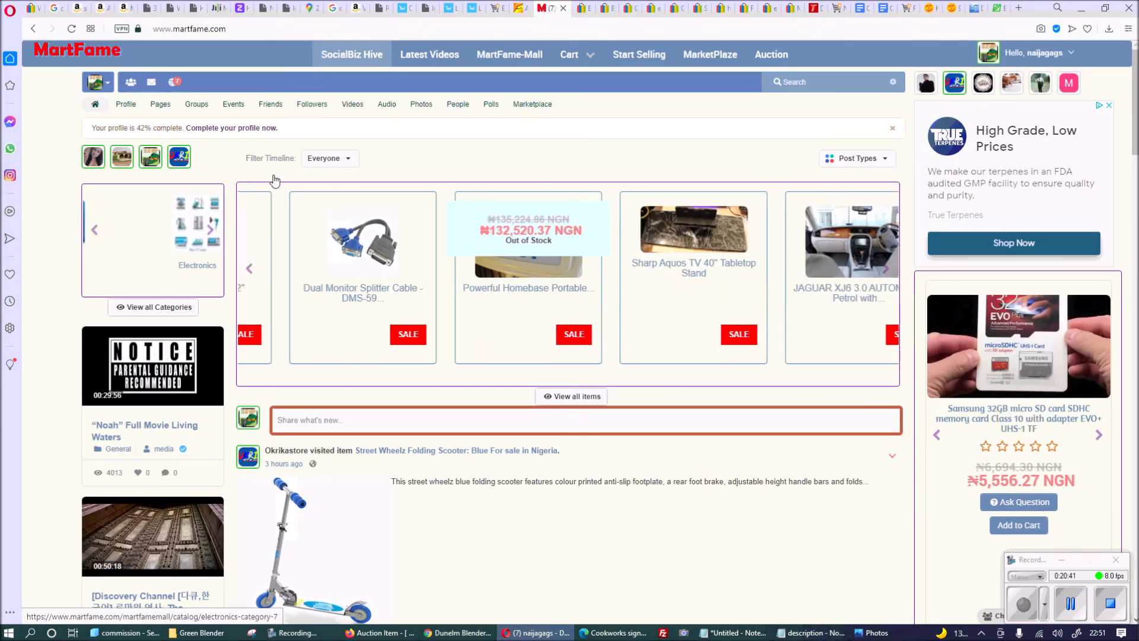
From the second account, open the Dunelm Blender 550W and place a ₦30 max bid.
left_click(345, 53)
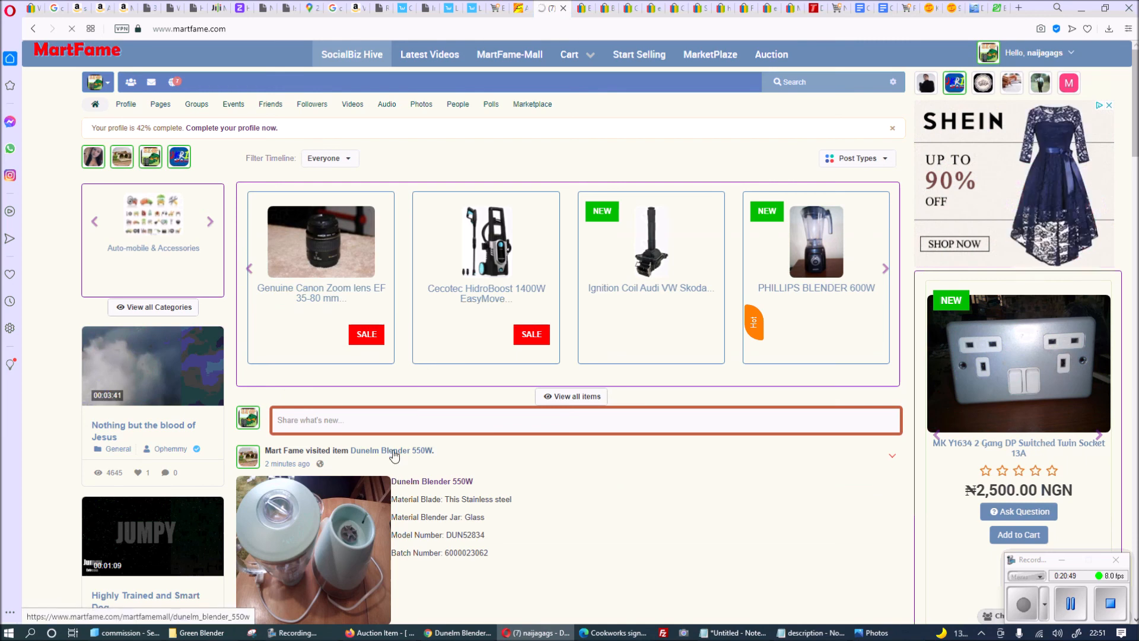
left_click(397, 451)
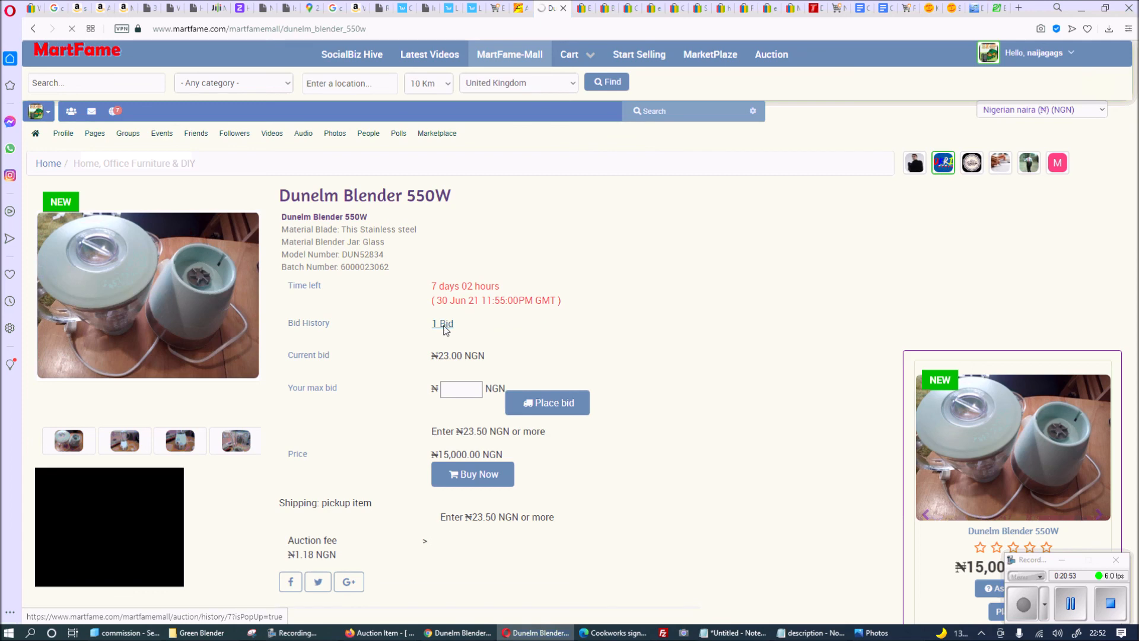
left_click(442, 323)
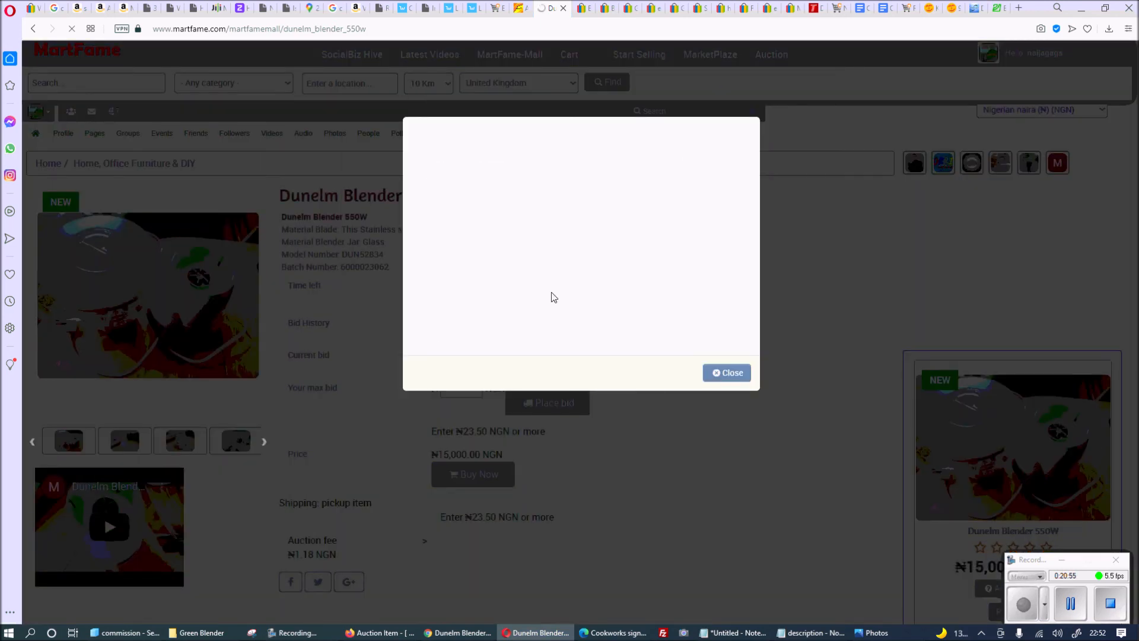
left_click(731, 373)
left_click(461, 390)
type("30")
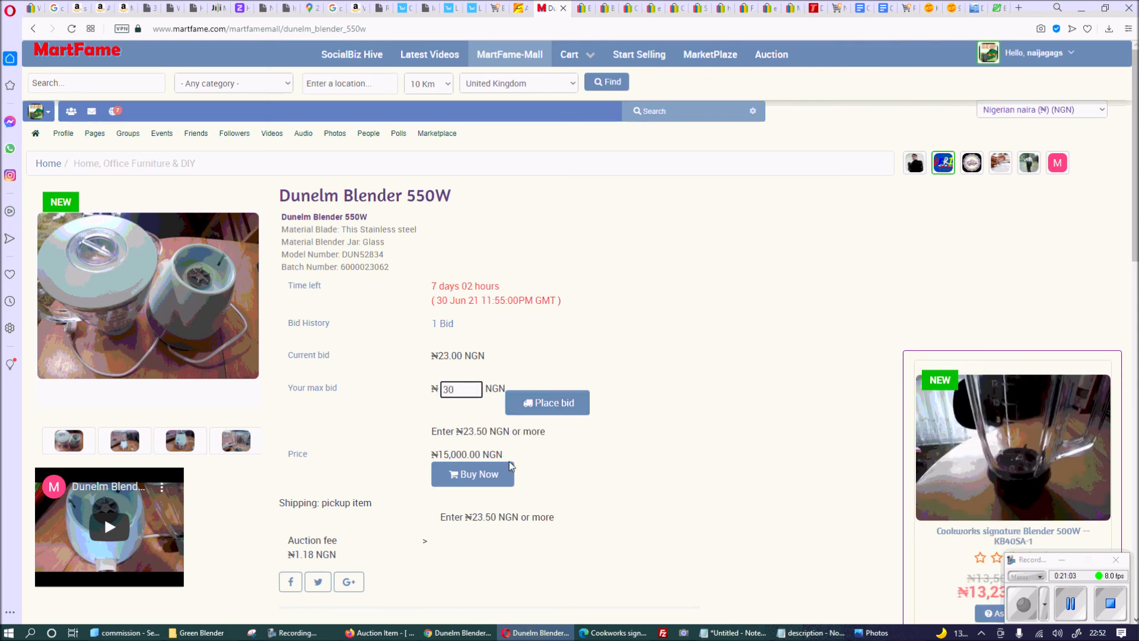
left_click(543, 403)
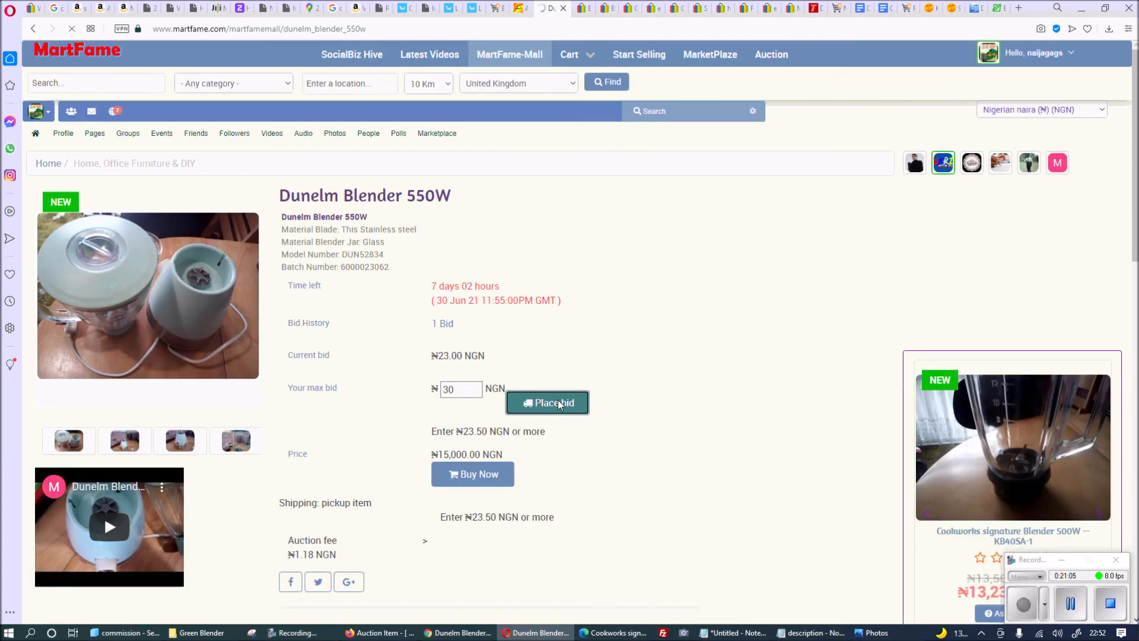
scroll(607, 374, "down", 3)
scroll(607, 374, "up", 3)
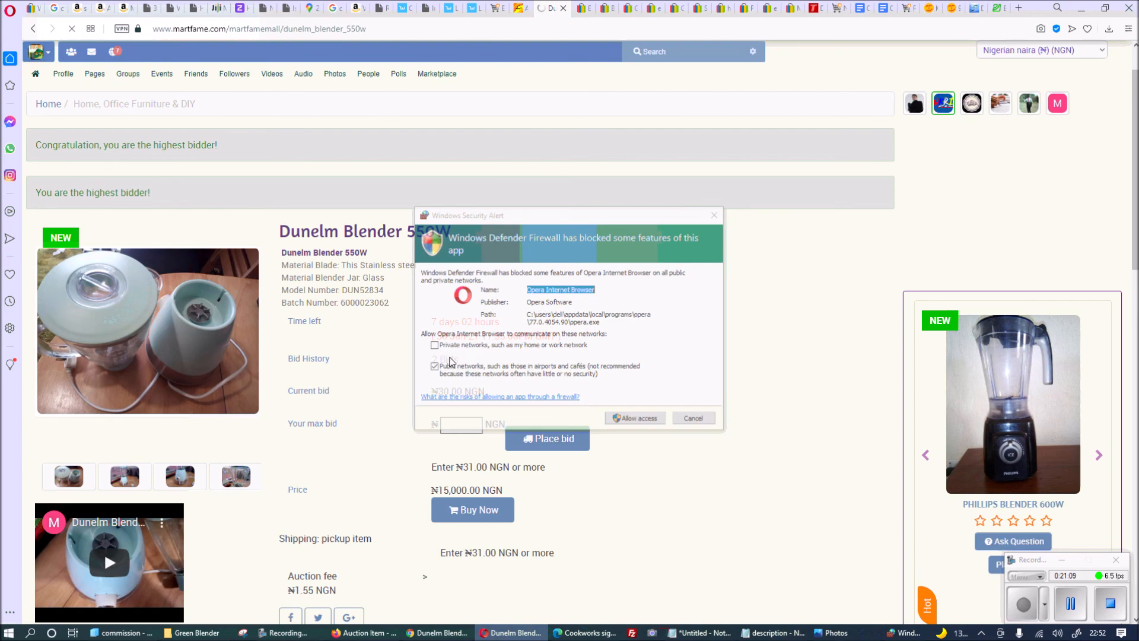
Dismiss the Windows Firewall alert and review the bidding history showing 2 bids.
left_click(688, 422)
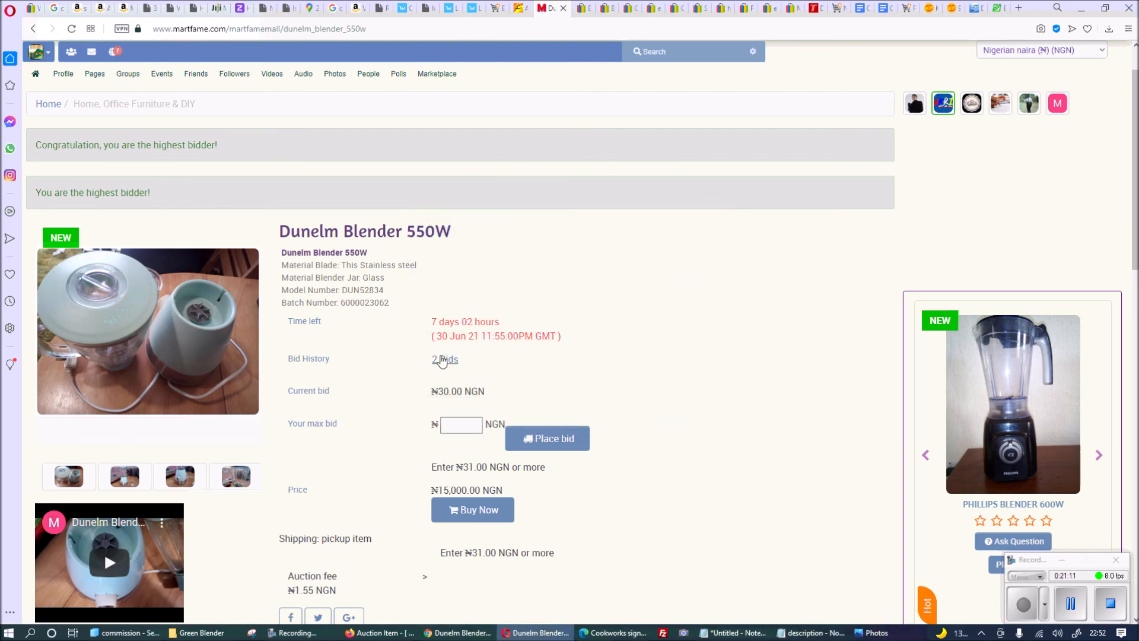
left_click(445, 360)
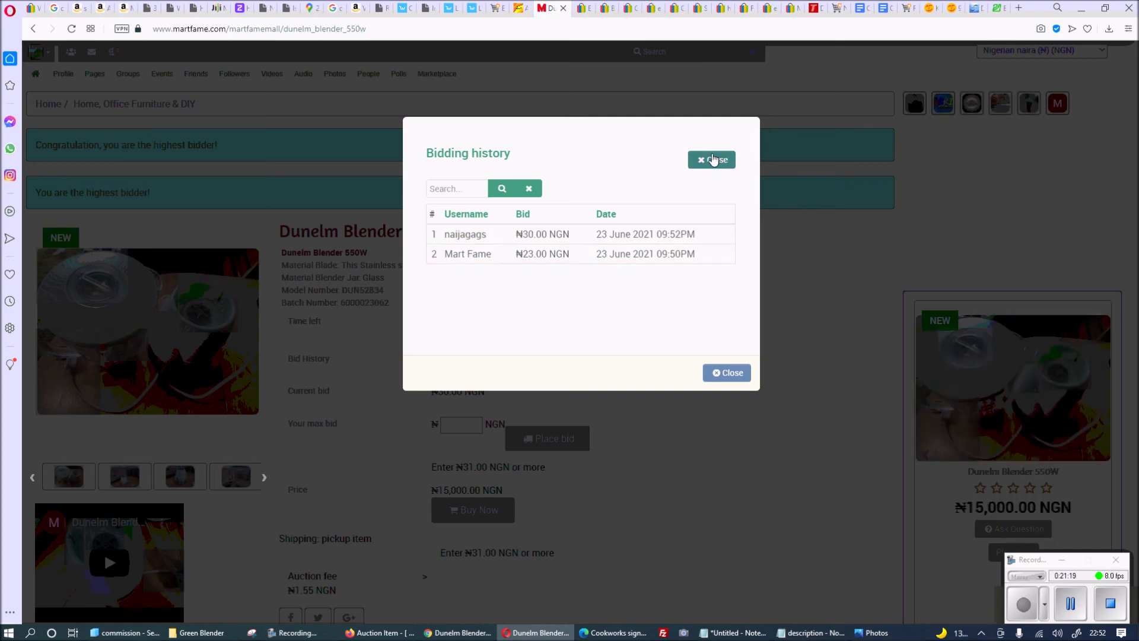
left_click(715, 159)
scroll(391, 503, "down", 3)
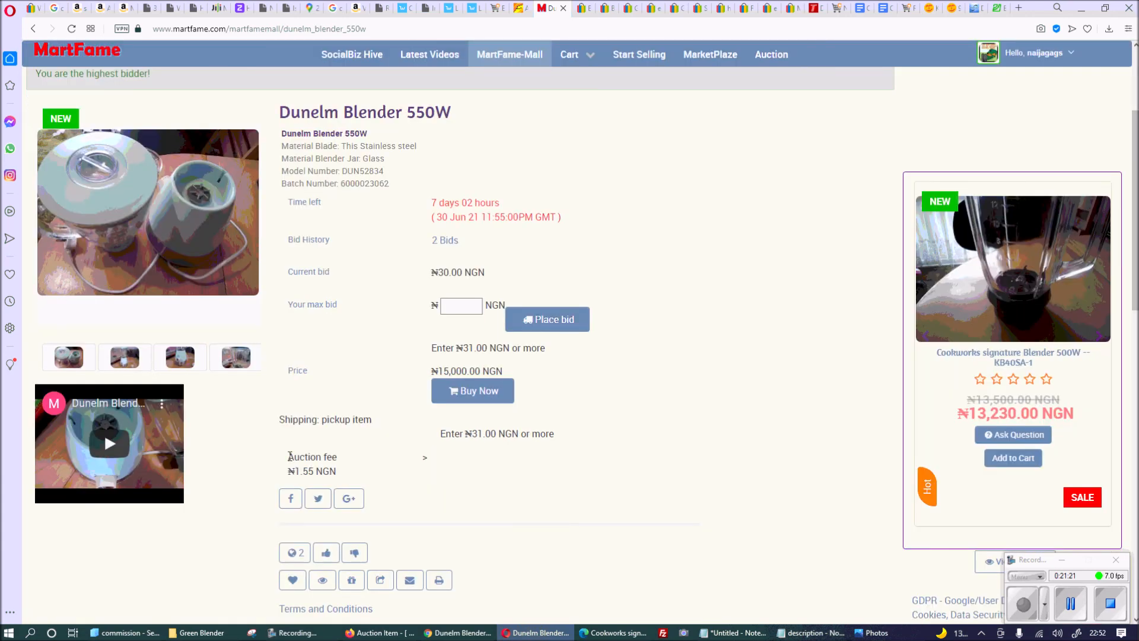
Highlight the ₦30.00 NGN current bid, minimum next bid and ₦1.55 NGN auction fee.
left_click_drag(290, 456, 358, 477)
left_click(351, 471)
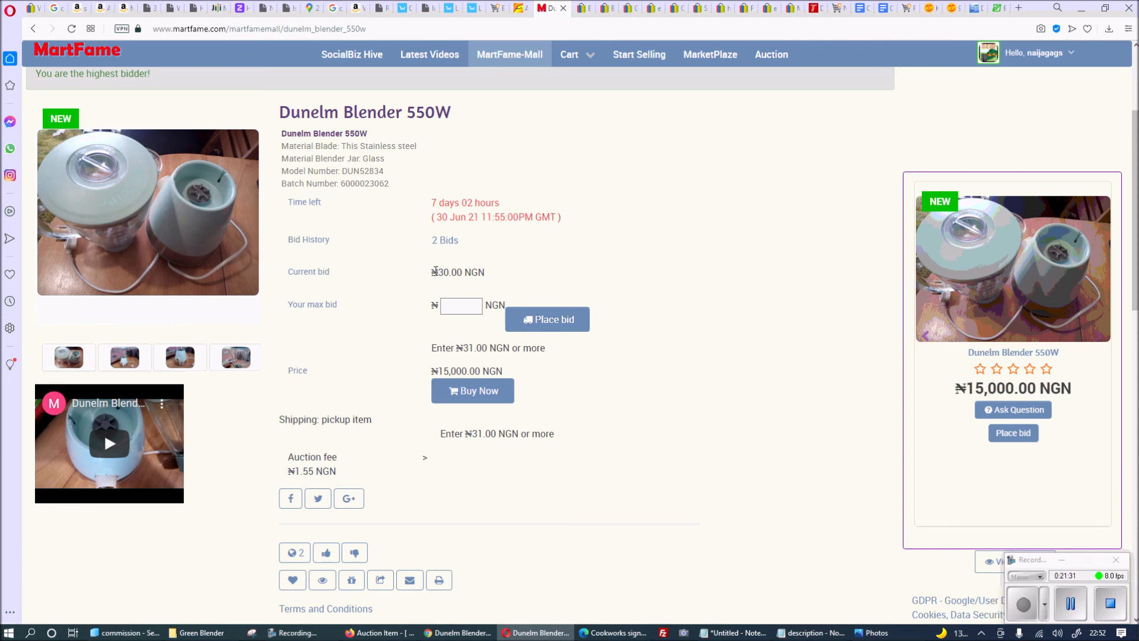
left_click_drag(434, 271, 528, 280)
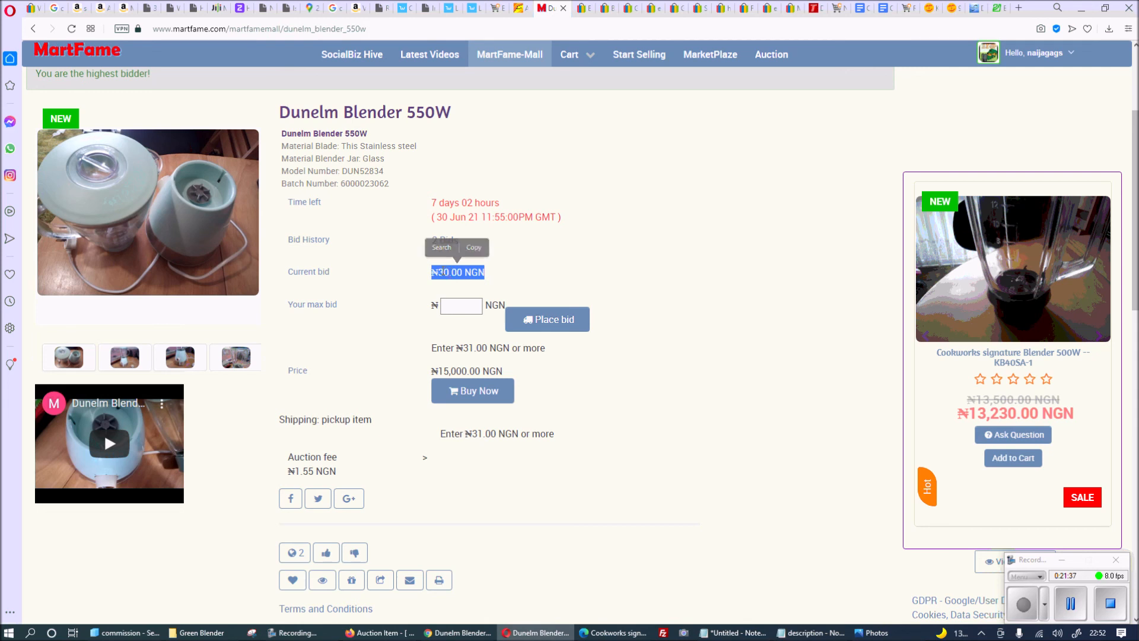
left_click(442, 272)
left_click_drag(439, 272, 504, 273)
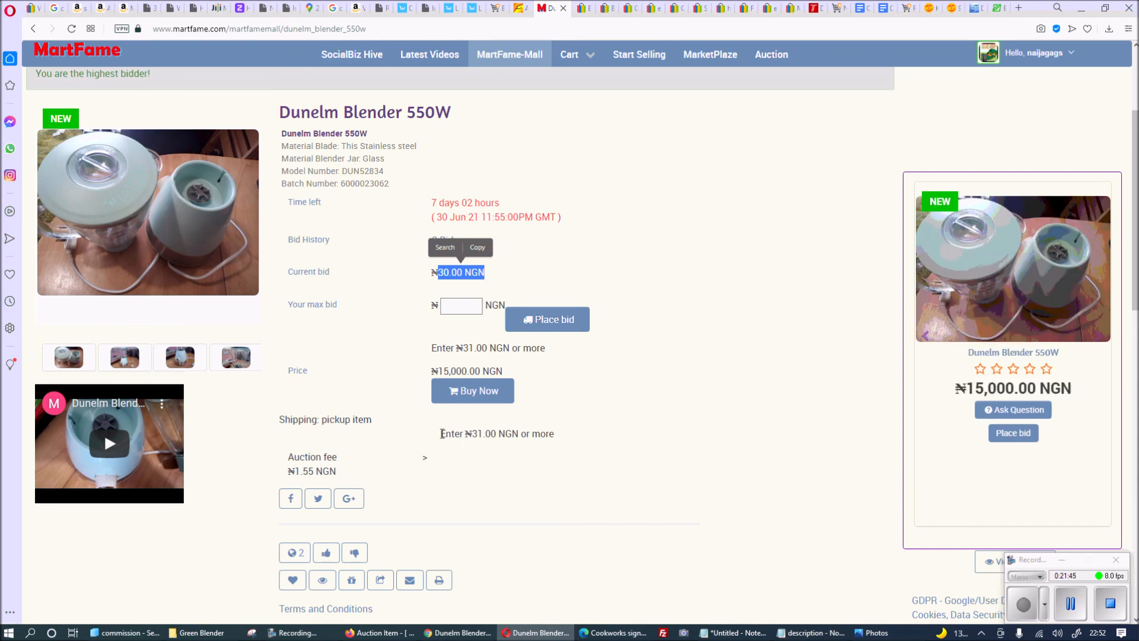
left_click_drag(440, 433, 580, 447)
left_click(659, 392)
scroll(671, 378, "up", 3)
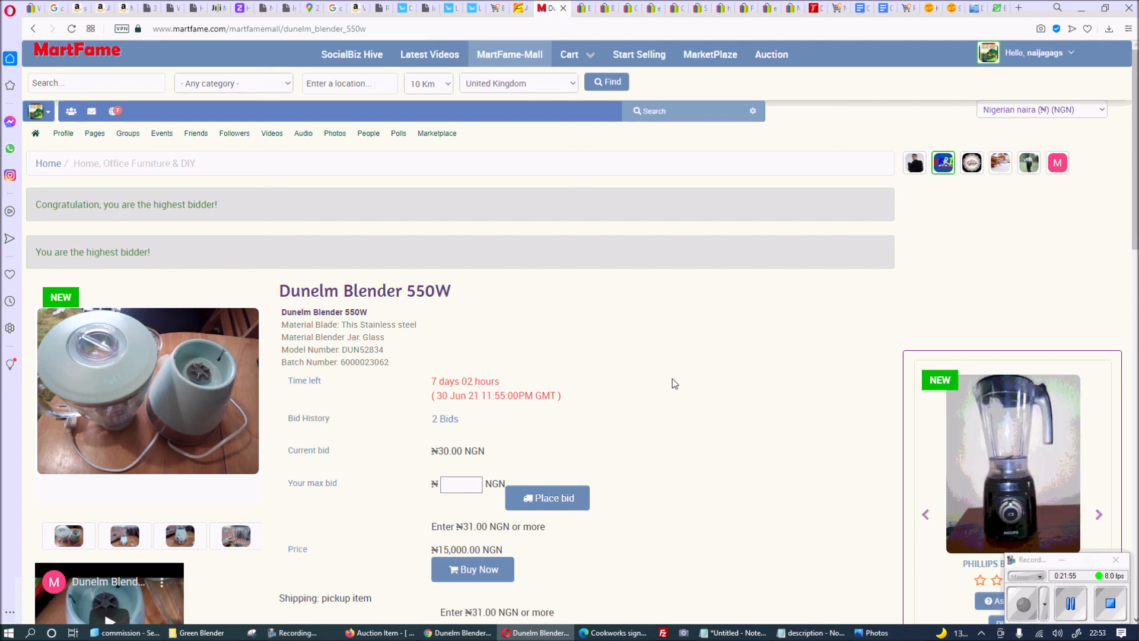
scroll(639, 377, "down", 2)
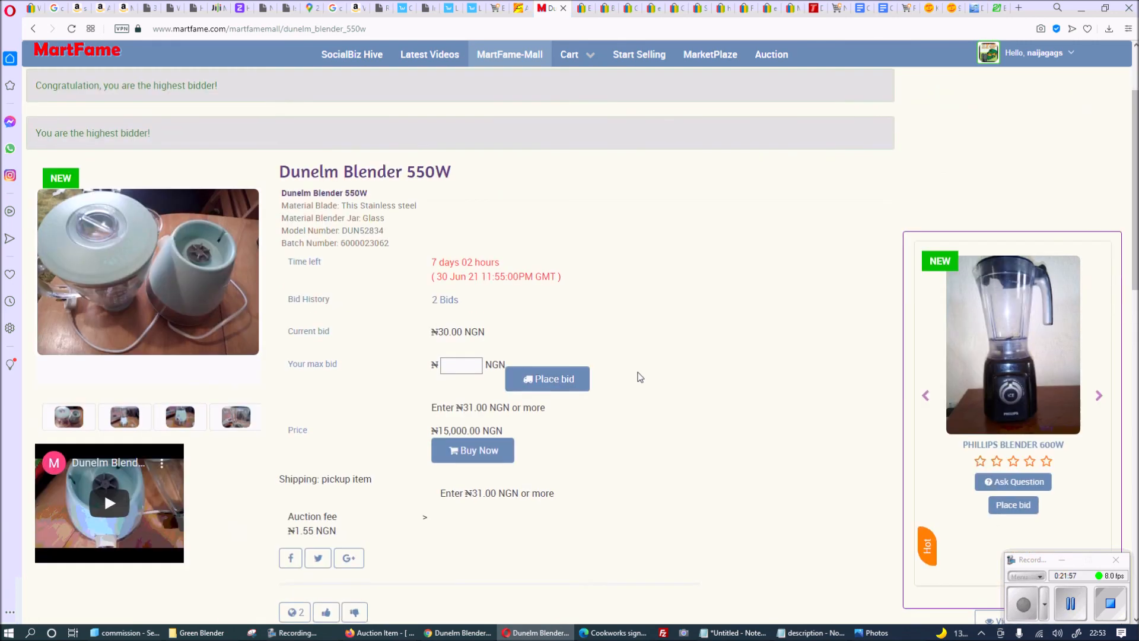
scroll(639, 377, "down", 1)
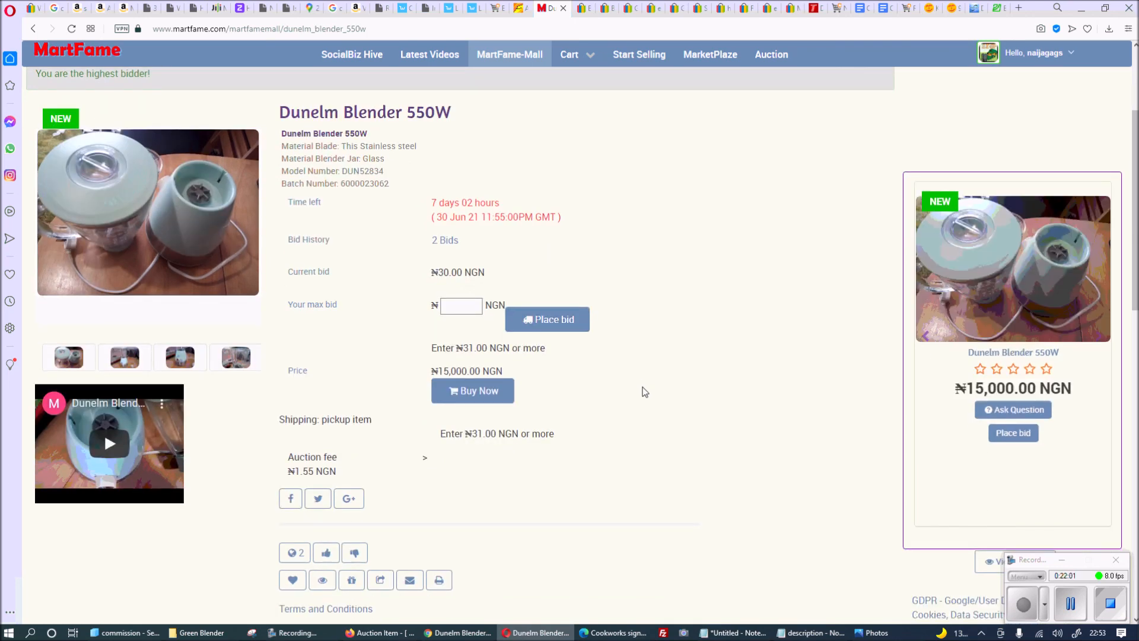
scroll(633, 368, "up", 3)
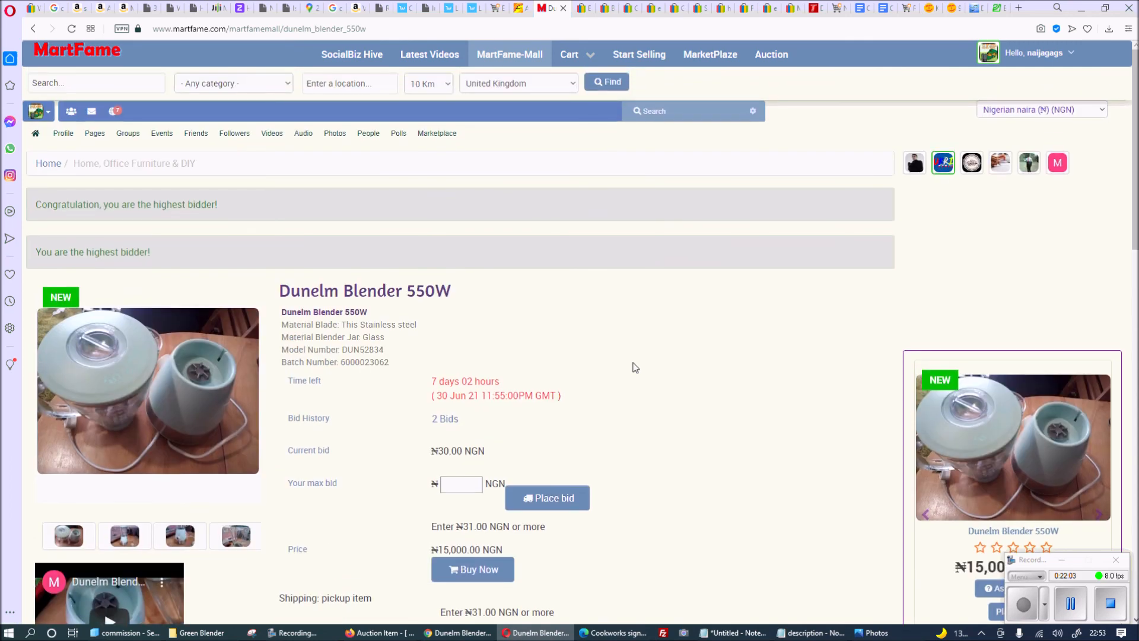